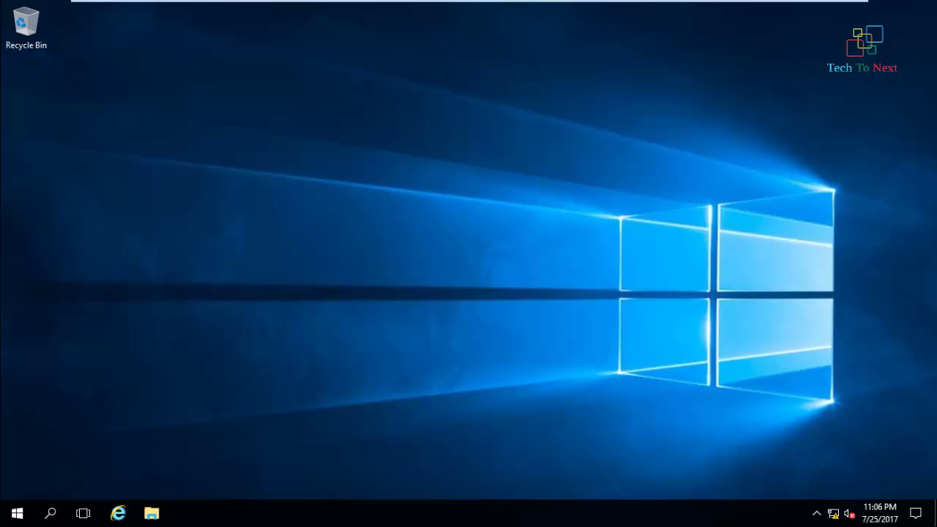
pyautogui.rightClick(413, 173)
pyautogui.press('Escape')
pyautogui.rightClick(325, 122)
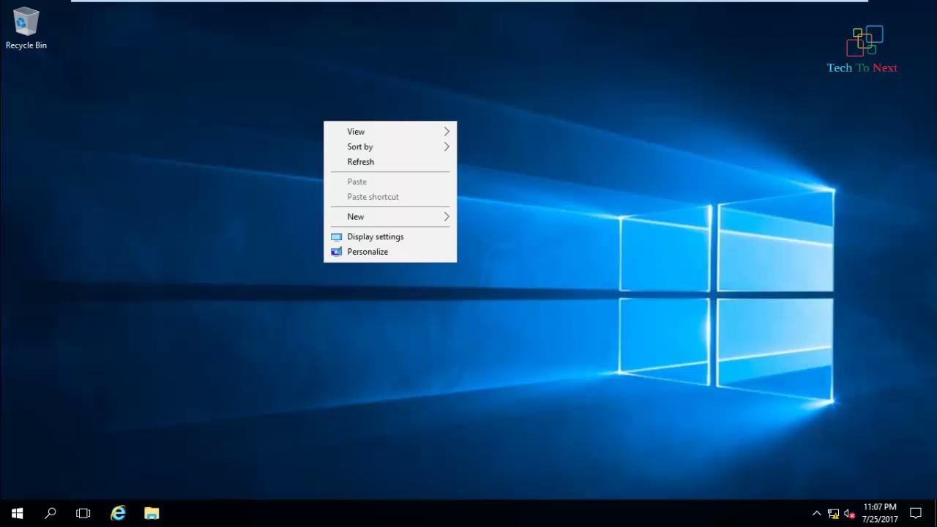
pyautogui.click(360, 161)
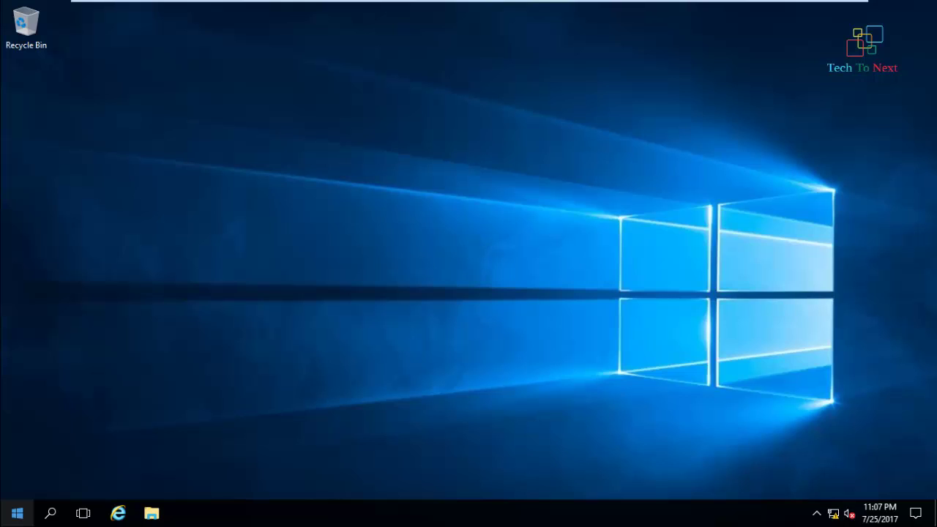
pyautogui.rightClick(17, 512)
pyautogui.press('Up')
pyautogui.press('Up')
pyautogui.press('Up')
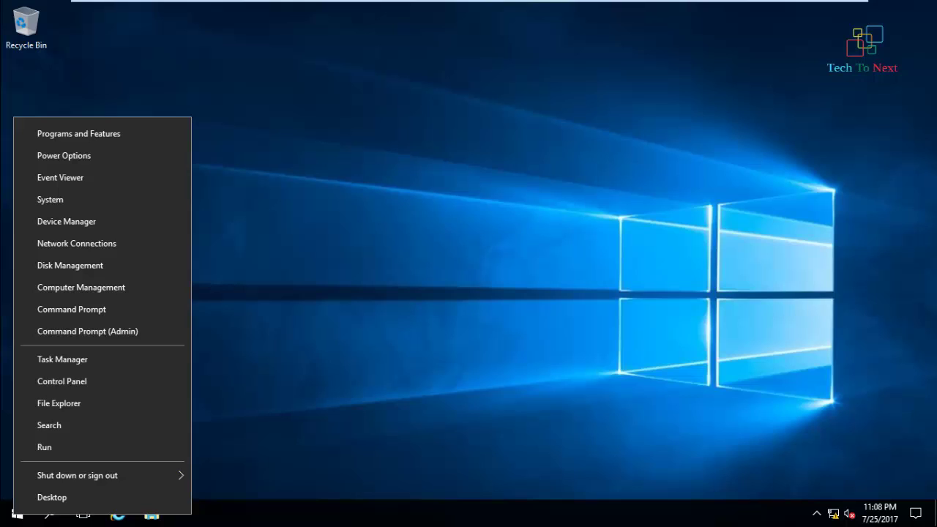
pyautogui.press('Escape')
pyautogui.rightClick(237, 242)
pyautogui.click(293, 283)
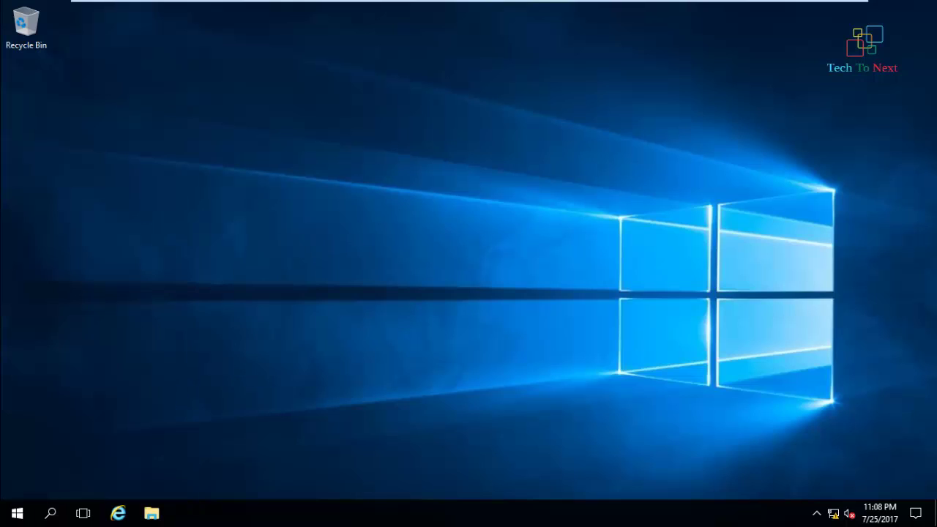
pyautogui.rightClick(263, 191)
pyautogui.click(292, 231)
pyautogui.rightClick(305, 227)
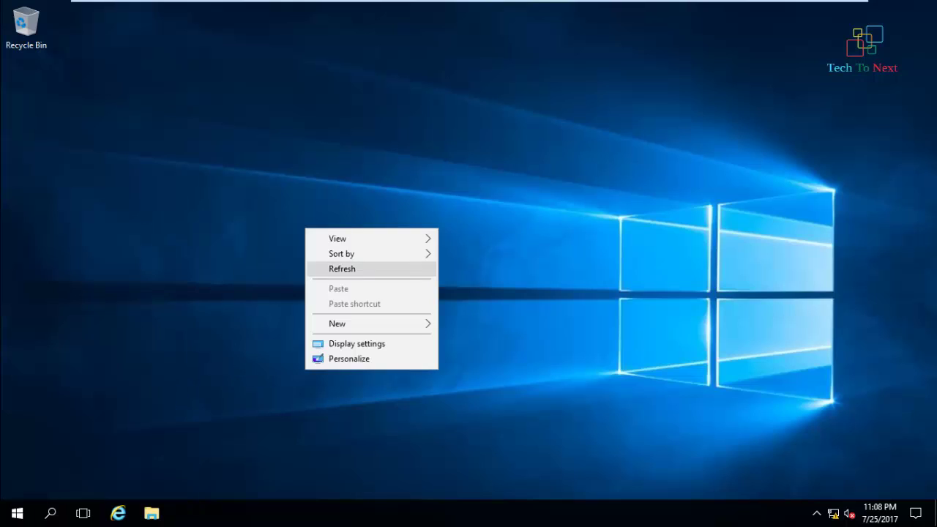
pyautogui.click(322, 269)
pyautogui.rightClick(281, 192)
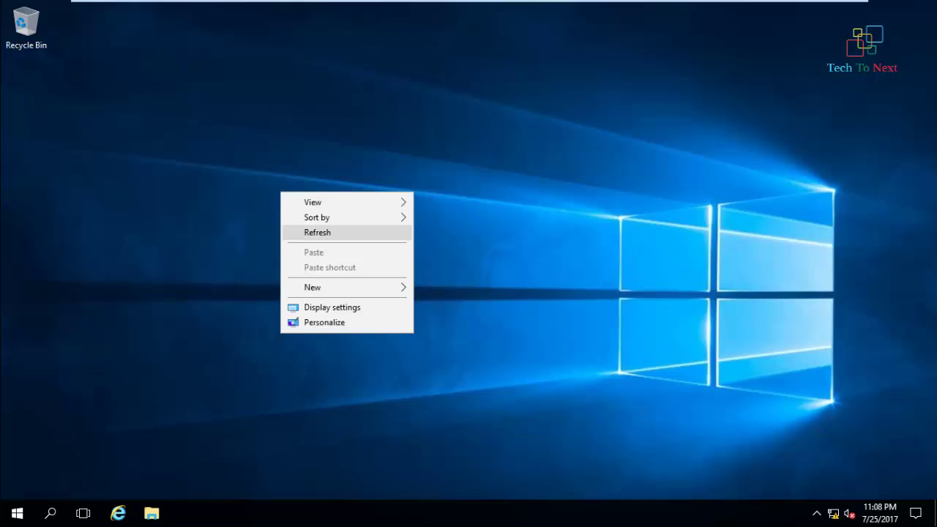
pyautogui.click(308, 232)
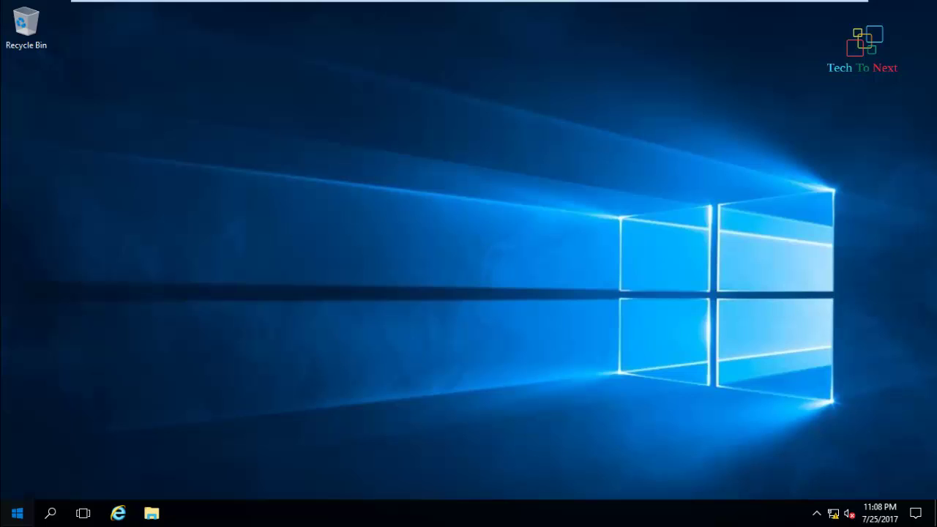
# Step: Open Server Manager and show the properties of the local server
pyautogui.click(17, 512)
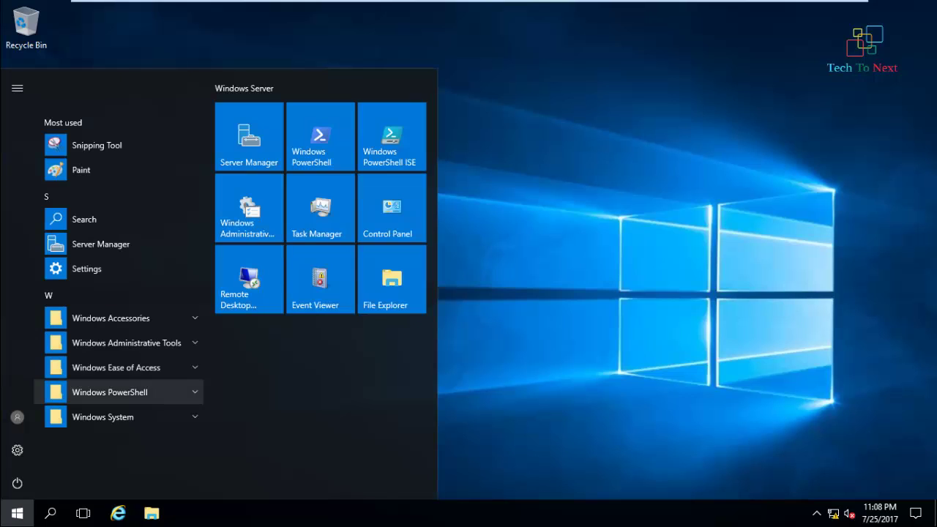
pyautogui.click(101, 243)
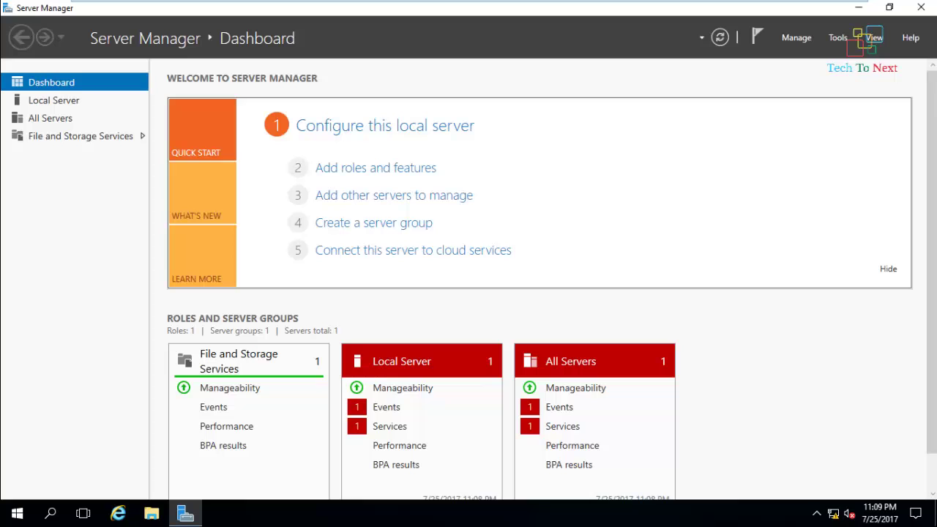
pyautogui.click(53, 100)
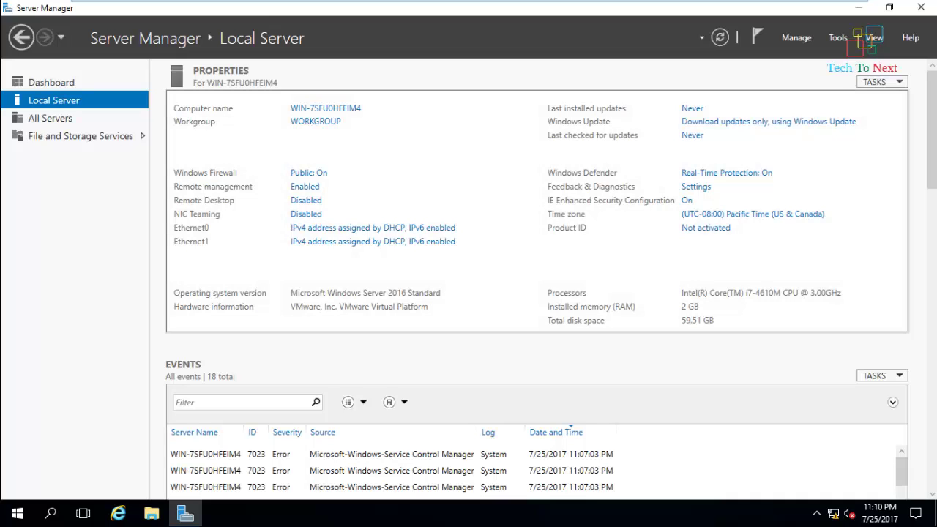
# Step: Examine the All Servers event details from the dashboard, close them and return to the local server's properties
pyautogui.click(51, 81)
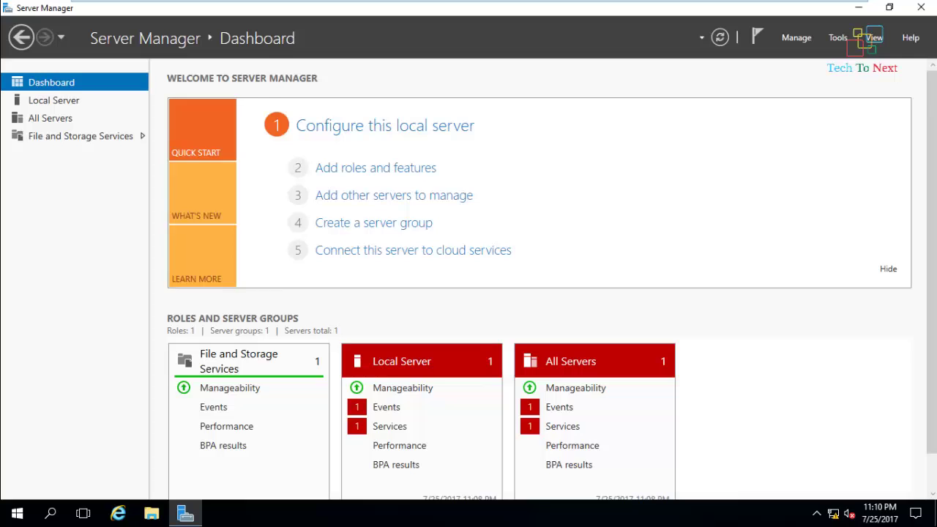
pyautogui.scroll(-2, 542, 282)
pyautogui.scroll(2, 542, 282)
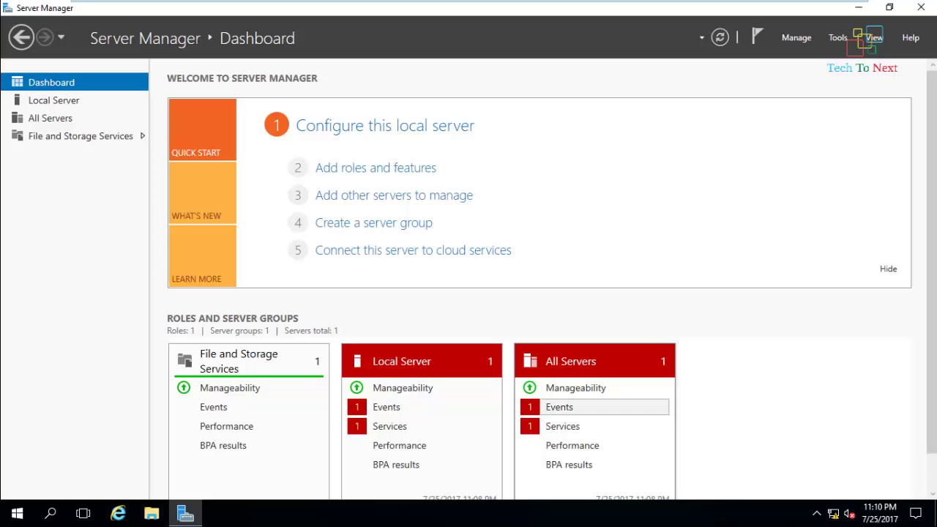
pyautogui.click(571, 407)
pyautogui.click(440, 267)
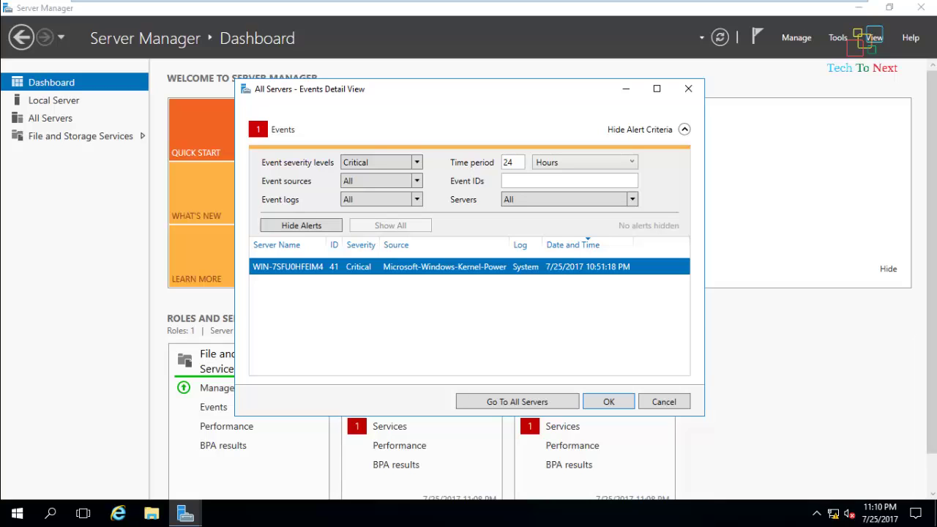
pyautogui.click(663, 401)
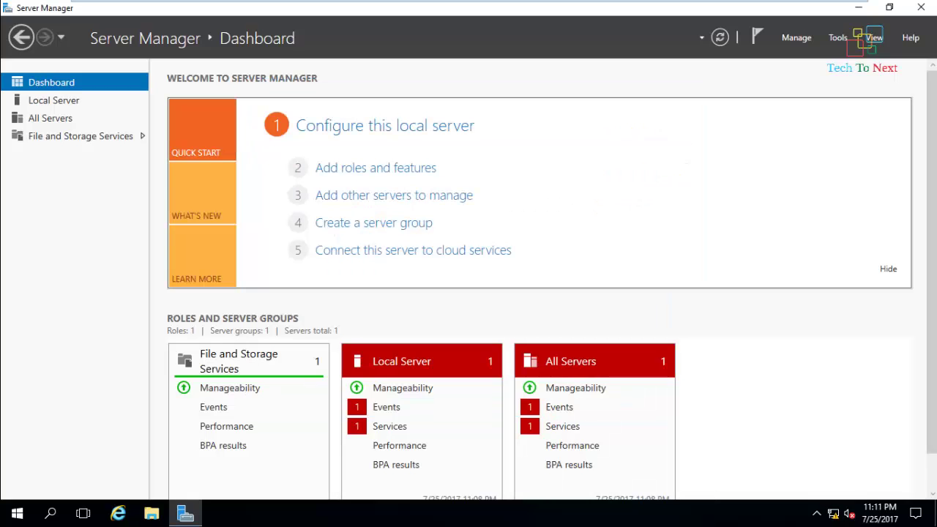
pyautogui.scroll(-1, 552, 279)
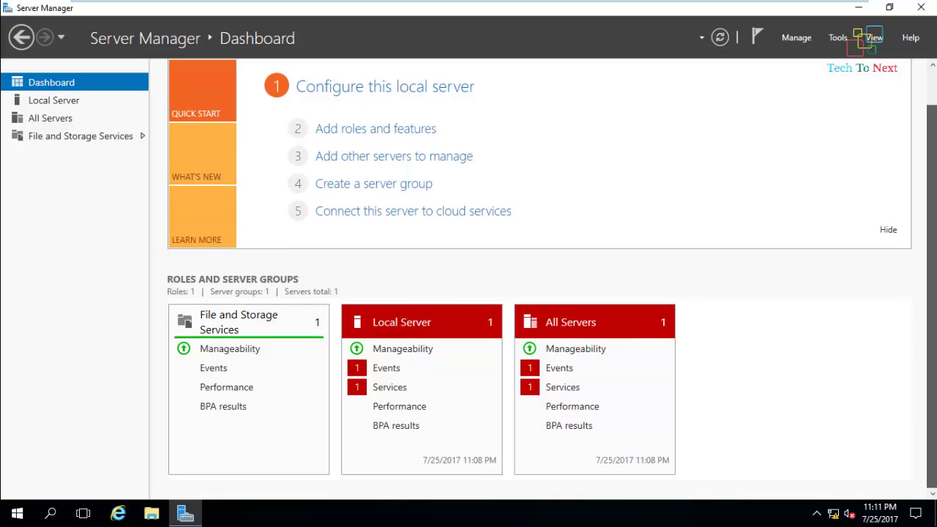
pyautogui.scroll(1, 552, 280)
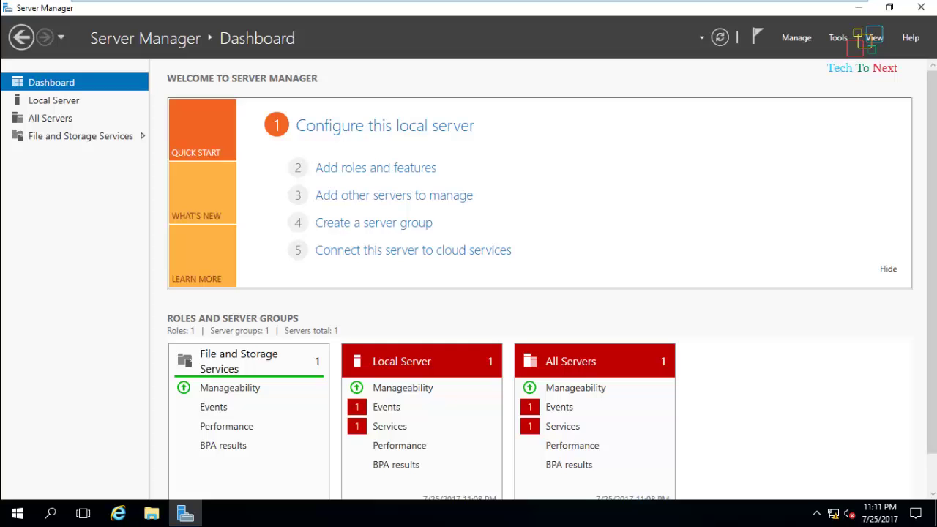
pyautogui.click(53, 101)
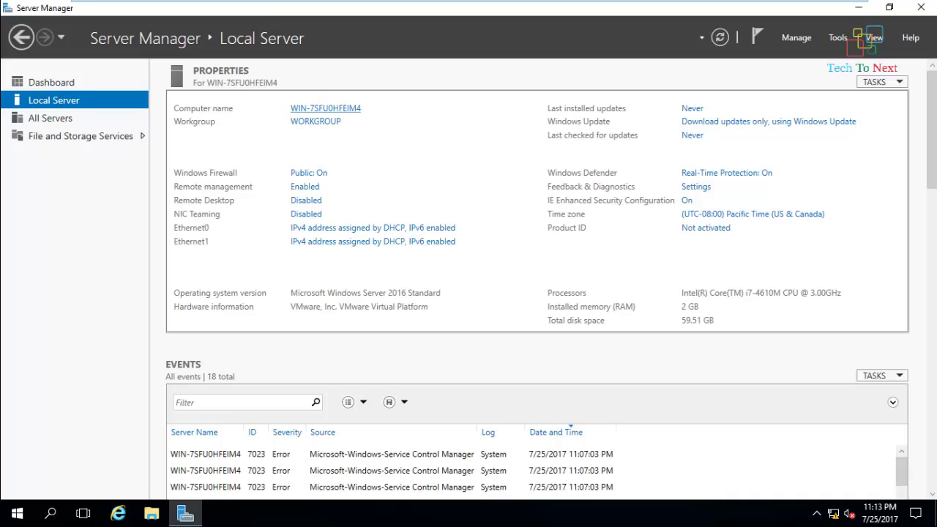
pyautogui.click(325, 108)
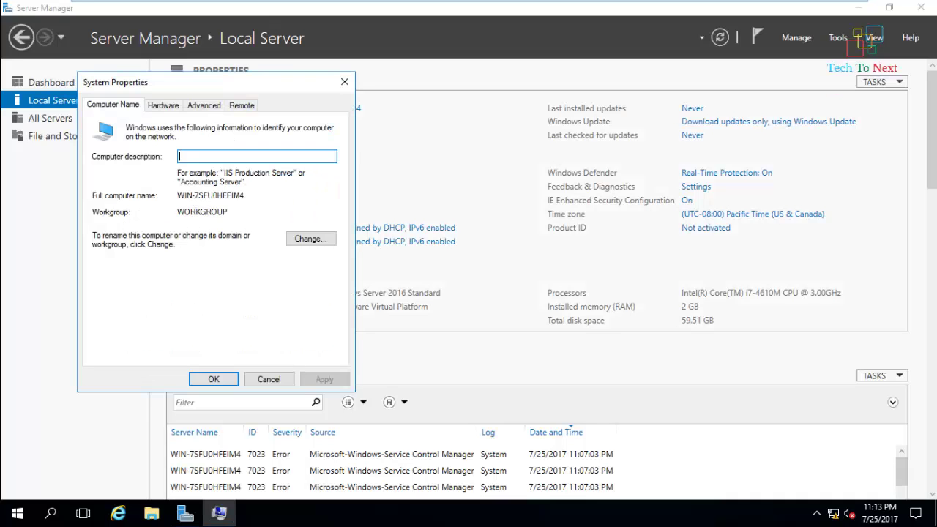
pyautogui.moveTo(207, 81); pyautogui.dragTo(417, 78)
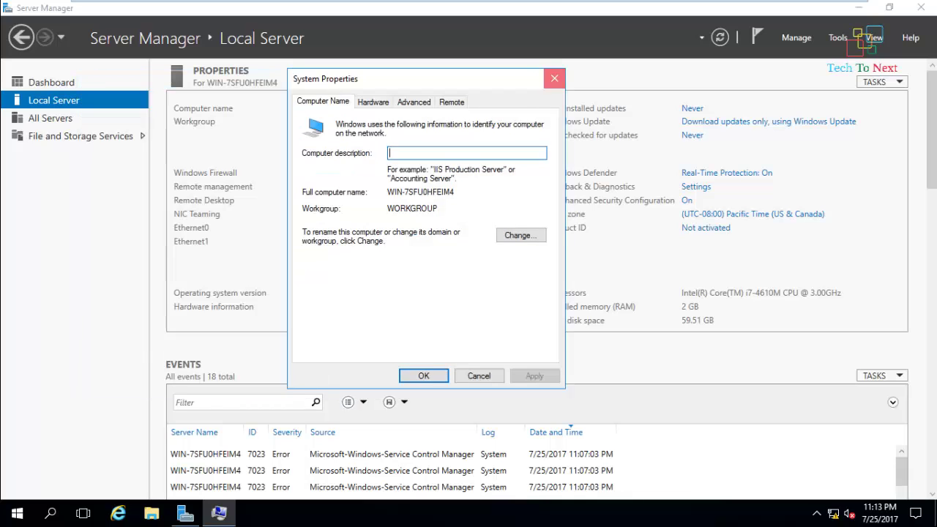
pyautogui.click(555, 79)
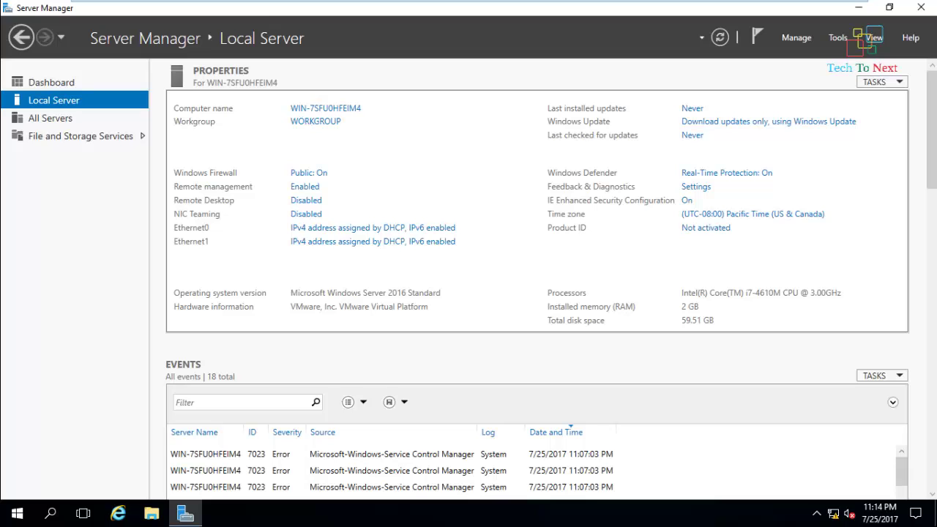
# Step: Open System Properties from the local server's computer name and highlight the full computer name
pyautogui.click(325, 109)
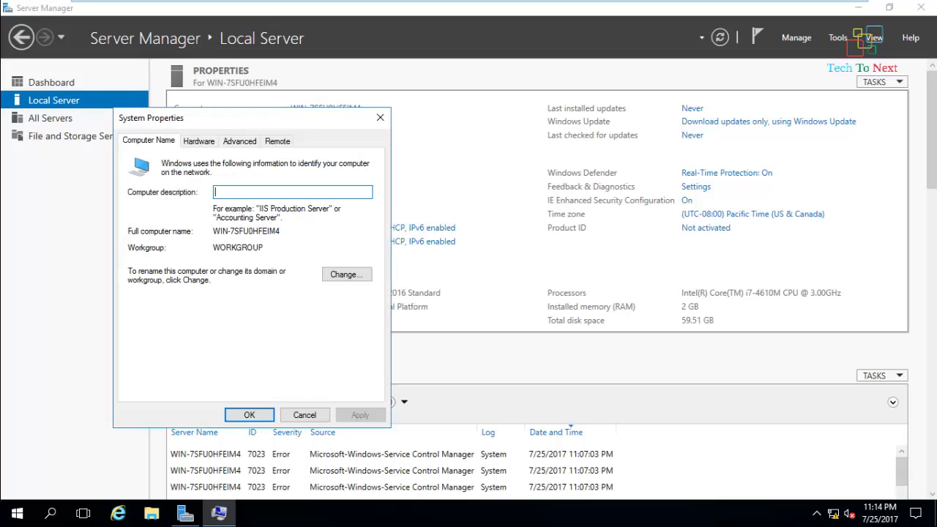
pyautogui.moveTo(316, 119); pyautogui.dragTo(456, 103)
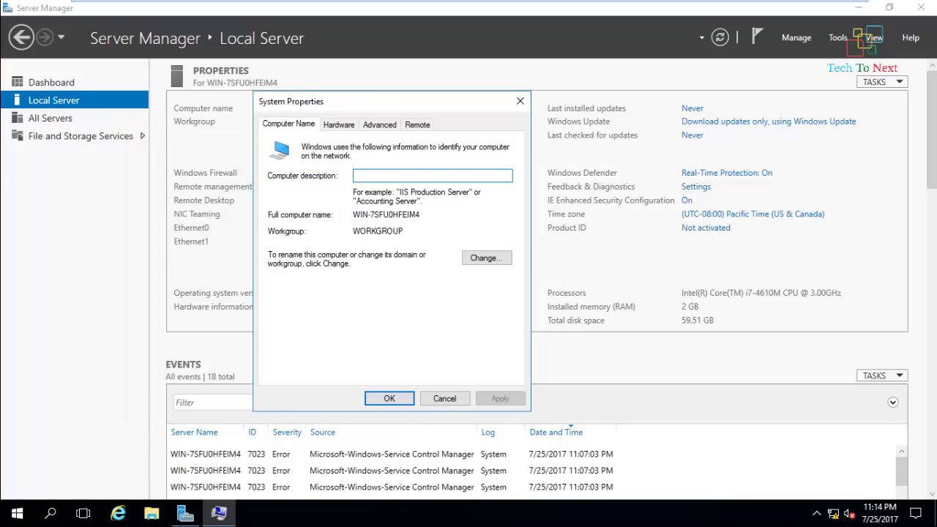
pyautogui.moveTo(353, 214); pyautogui.dragTo(420, 215)
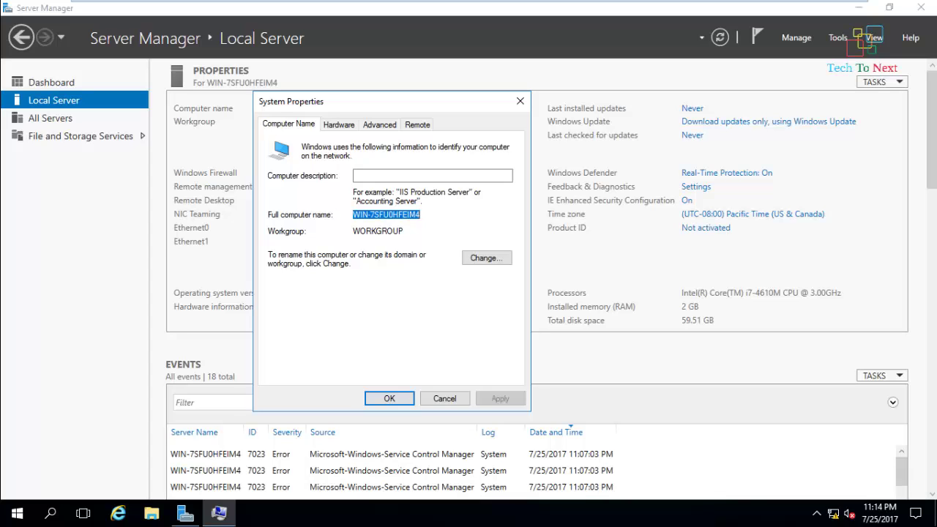
pyautogui.click(421, 215)
pyautogui.moveTo(420, 214); pyautogui.dragTo(353, 215)
pyautogui.click(384, 215)
pyautogui.moveTo(353, 215); pyautogui.dragTo(421, 215)
pyautogui.click(384, 215)
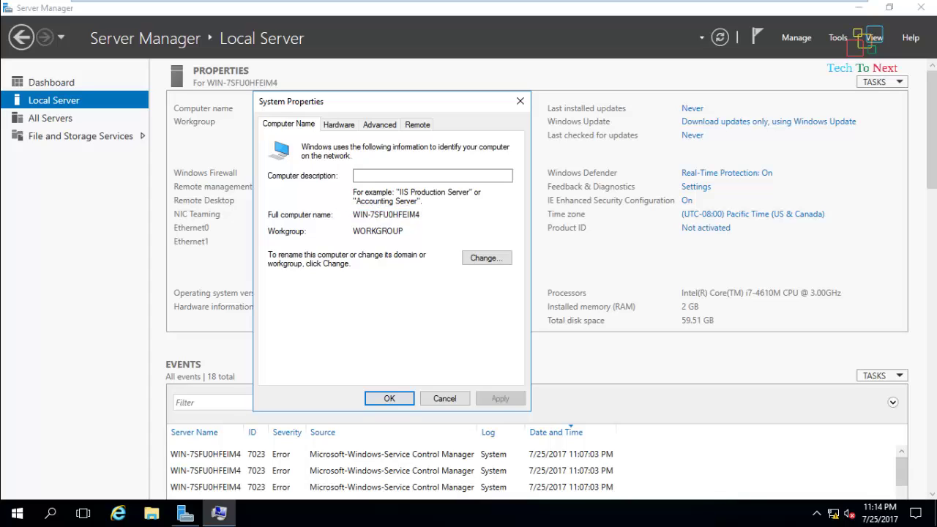
pyautogui.moveTo(368, 214); pyautogui.dragTo(418, 215)
pyautogui.click(420, 215)
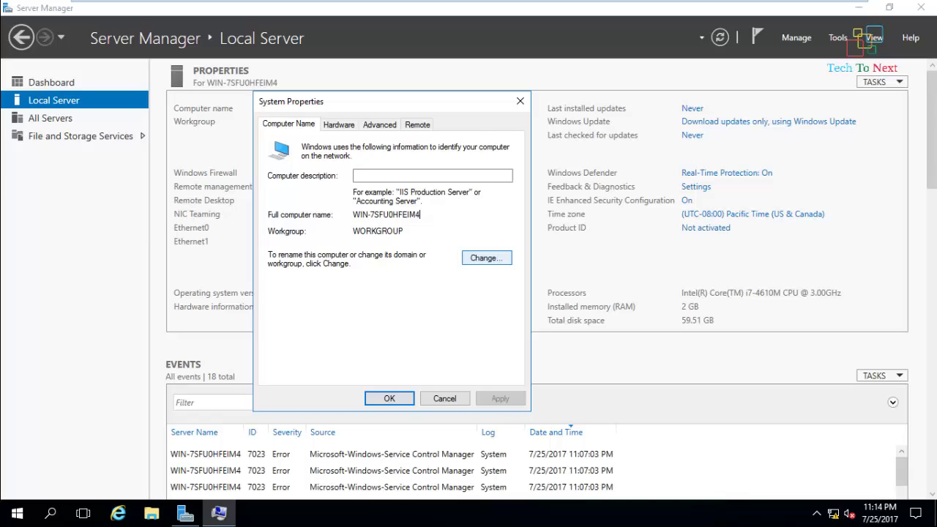
# Step: Rename the computer to PDC, keeping its workgroup membership, and acknowledge the restart notice
pyautogui.click(486, 257)
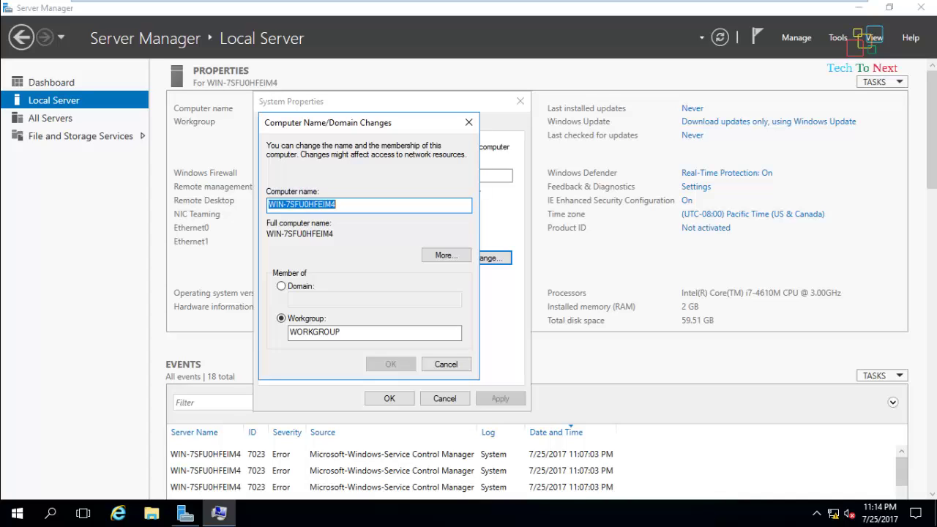
pyautogui.write('PDC')
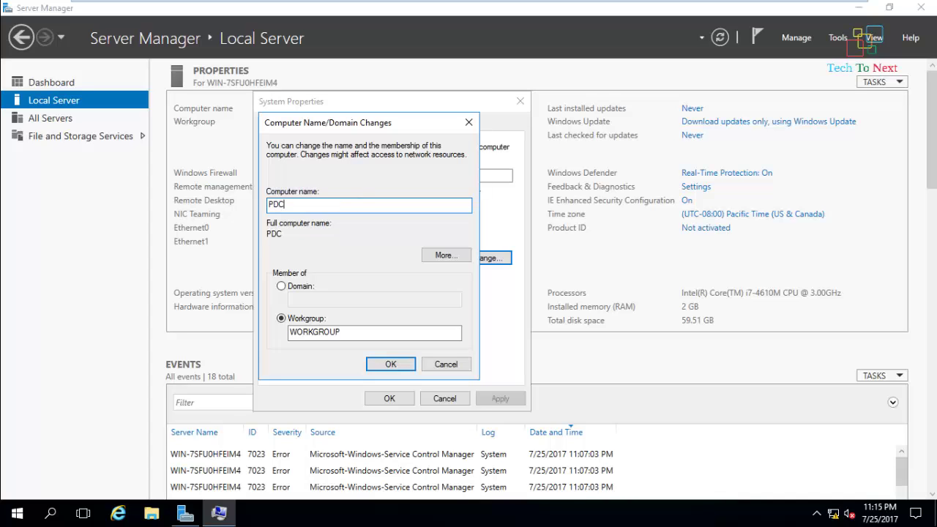
pyautogui.hotkey('ctrl', 'a')
pyautogui.click(284, 205)
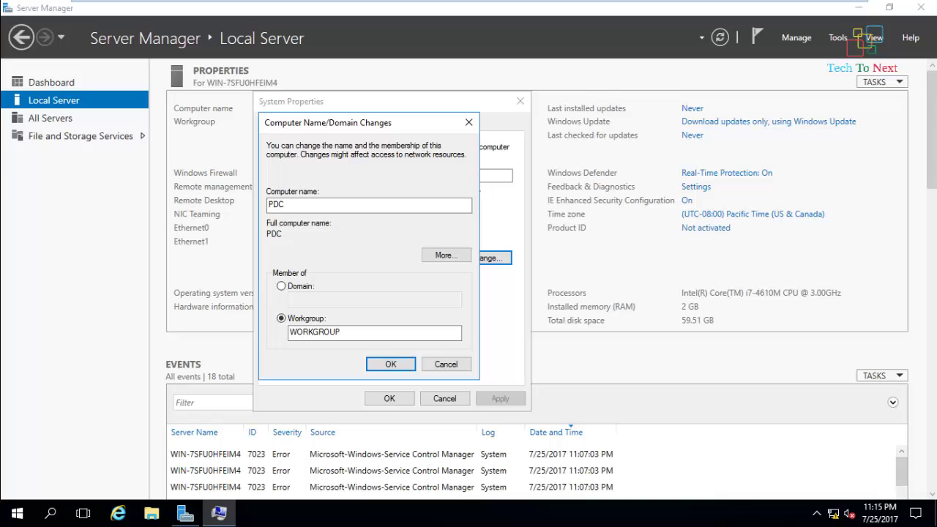
pyautogui.press('Return')
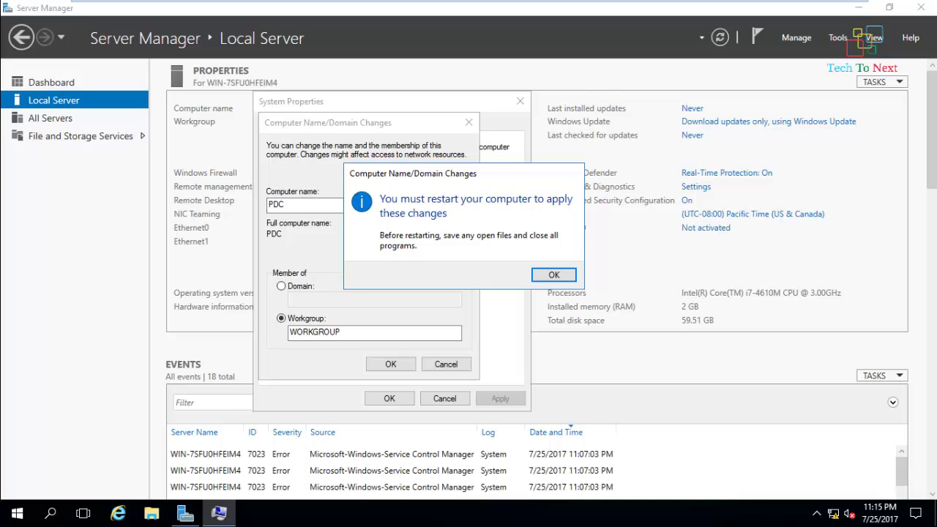
pyautogui.press('Return')
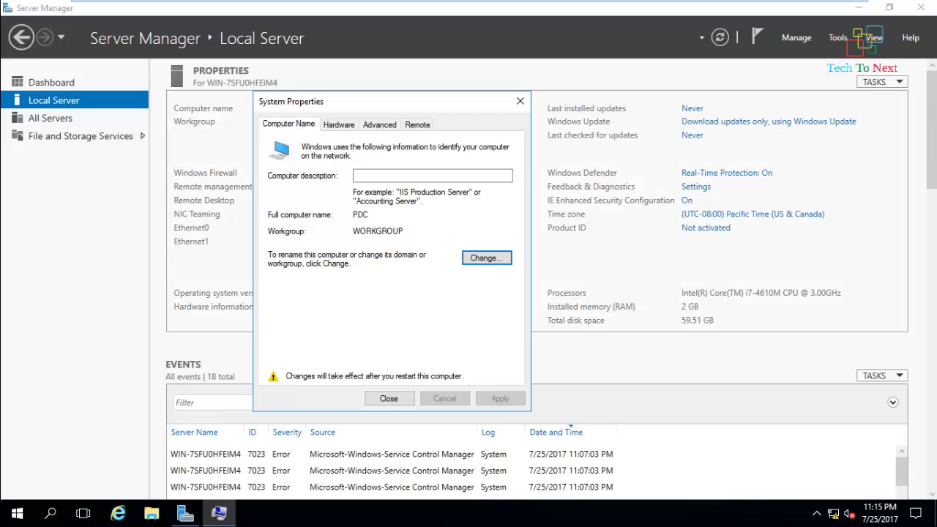
# Step: Close System Properties and postpone the computer's restart
pyautogui.press('Tab')
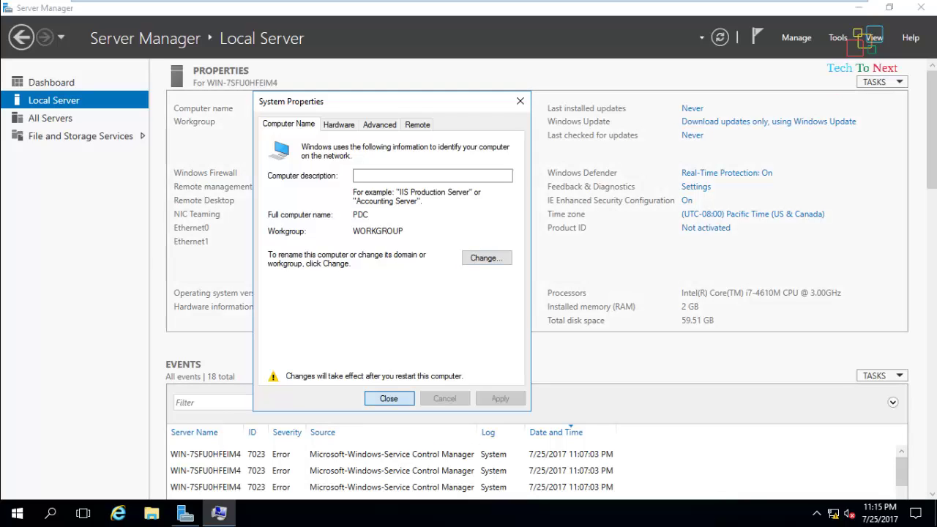
pyautogui.press('Return')
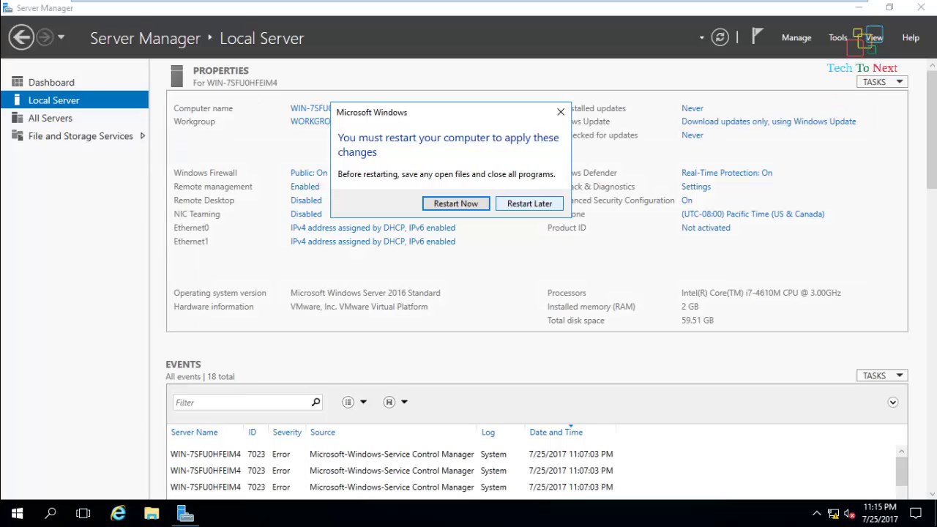
pyautogui.click(530, 203)
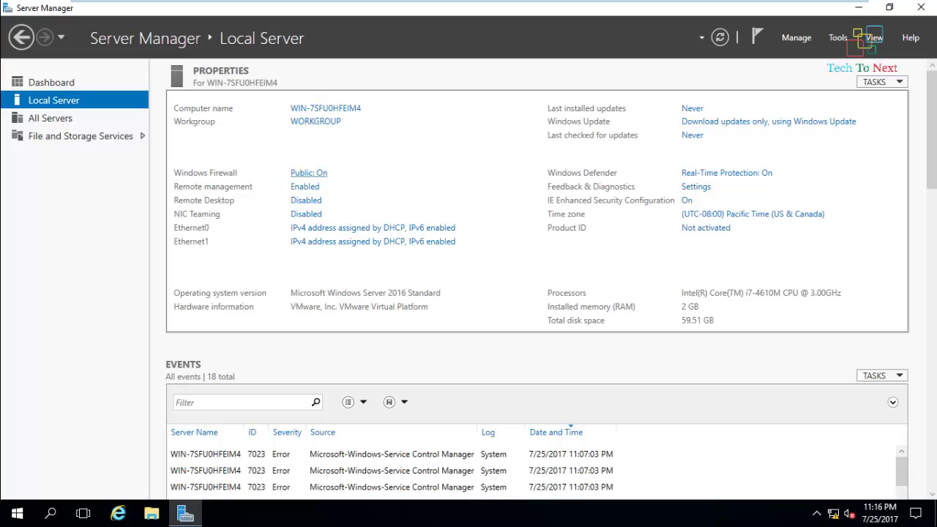
# Step: Examine the Windows Firewall status for the public network from the local server's properties and close it
pyautogui.click(308, 172)
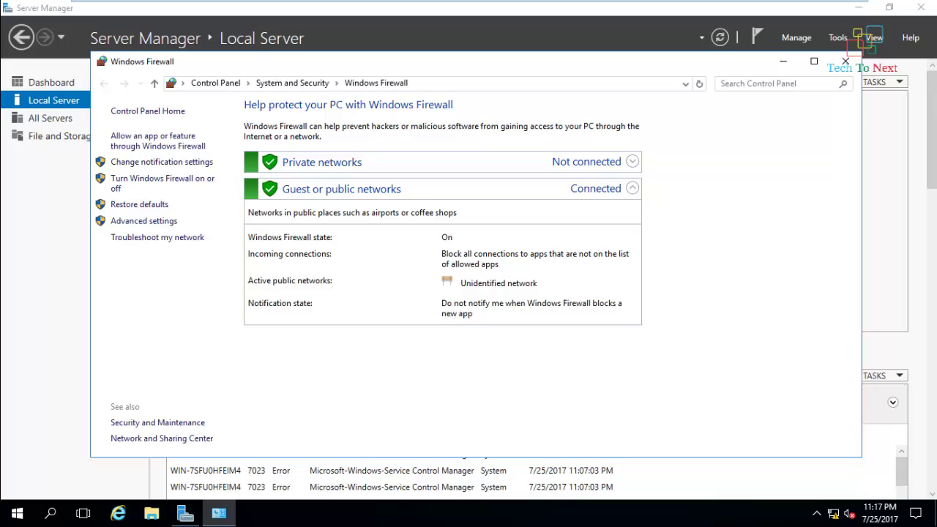
pyautogui.click(845, 60)
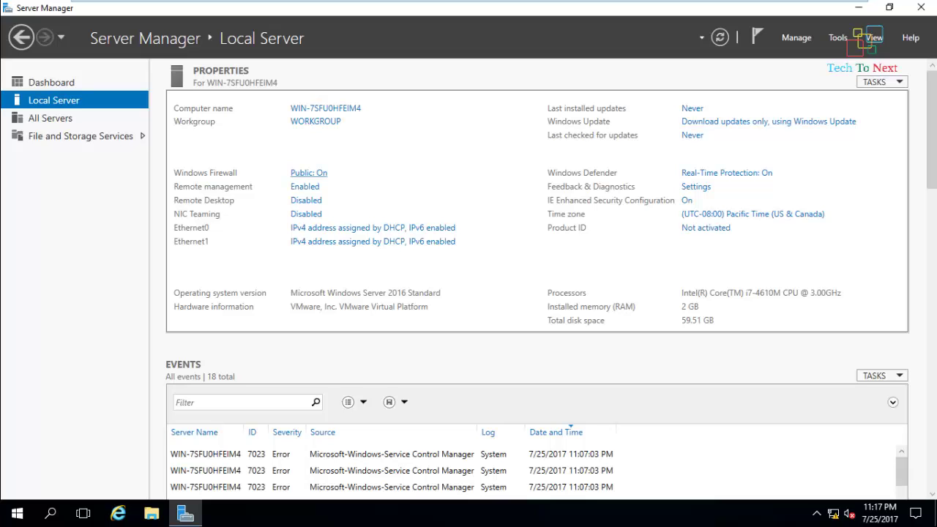
# Step: Turn off Windows Firewall for both private and public networks, and allow the server to be discoverable on Network 2
pyautogui.click(309, 173)
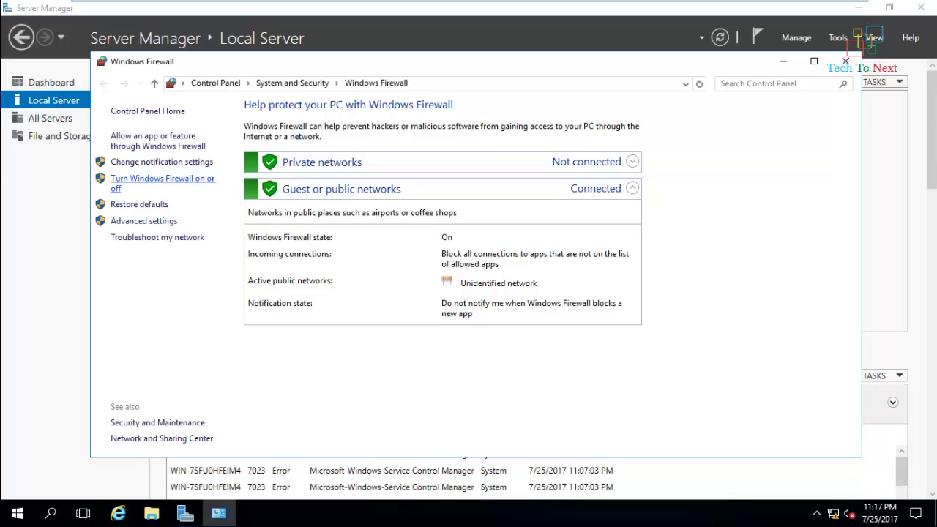
pyautogui.click(163, 178)
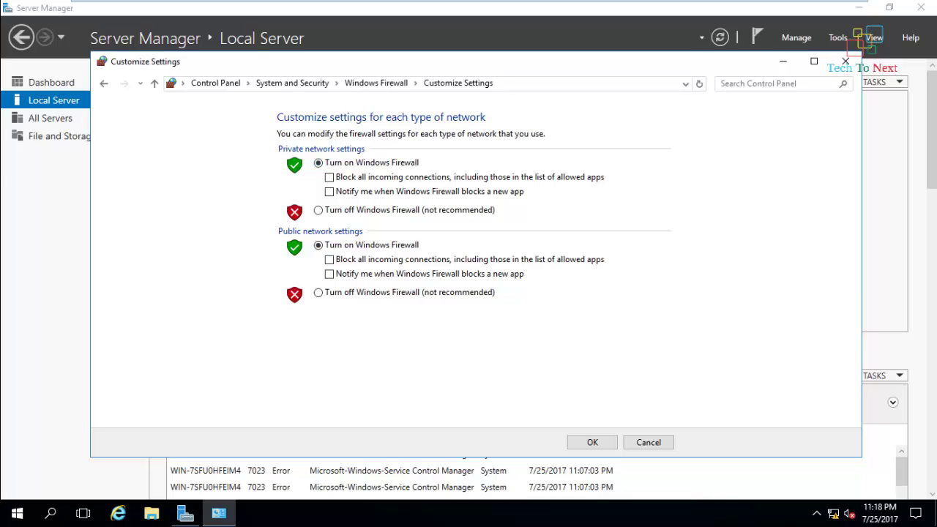
pyautogui.click(318, 210)
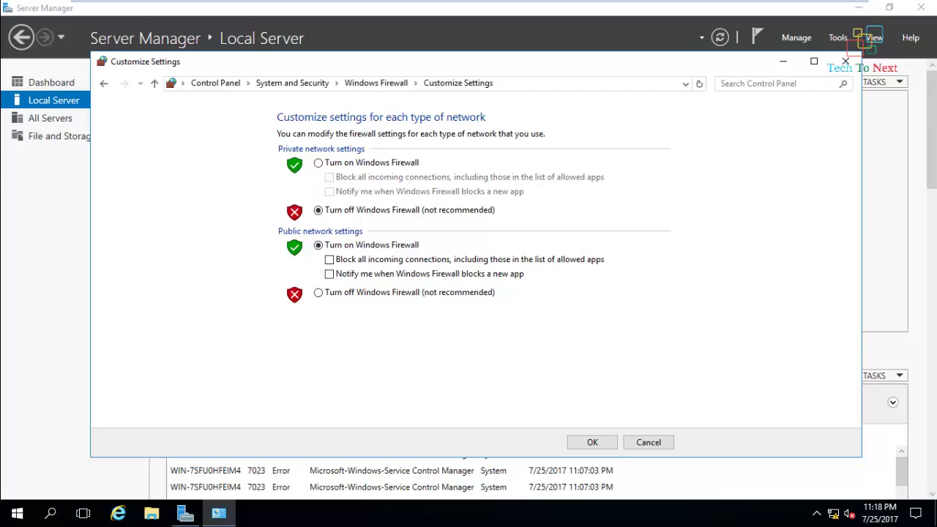
pyautogui.click(317, 292)
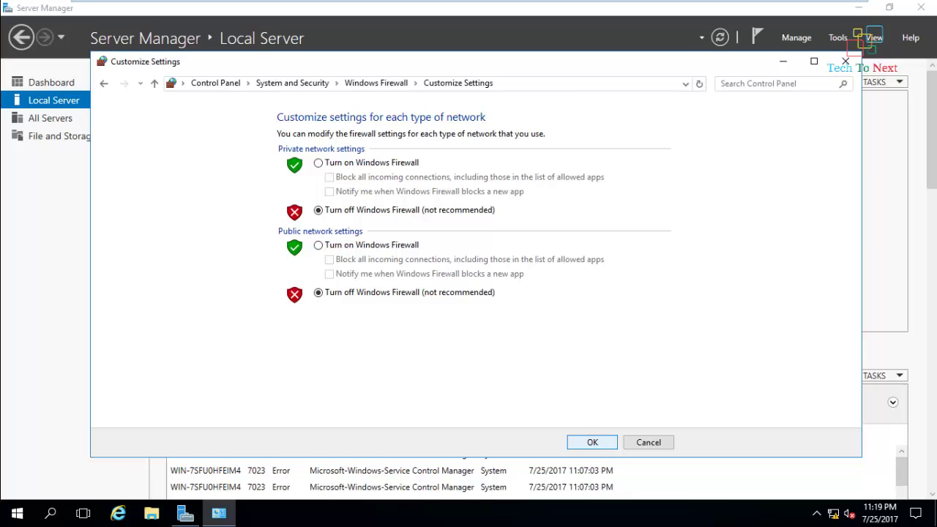
pyautogui.click(592, 442)
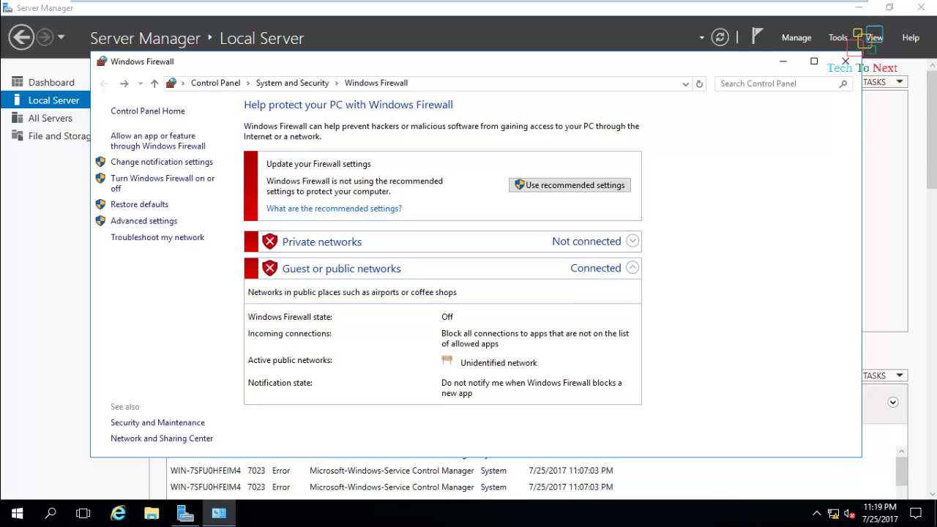
pyautogui.click(845, 60)
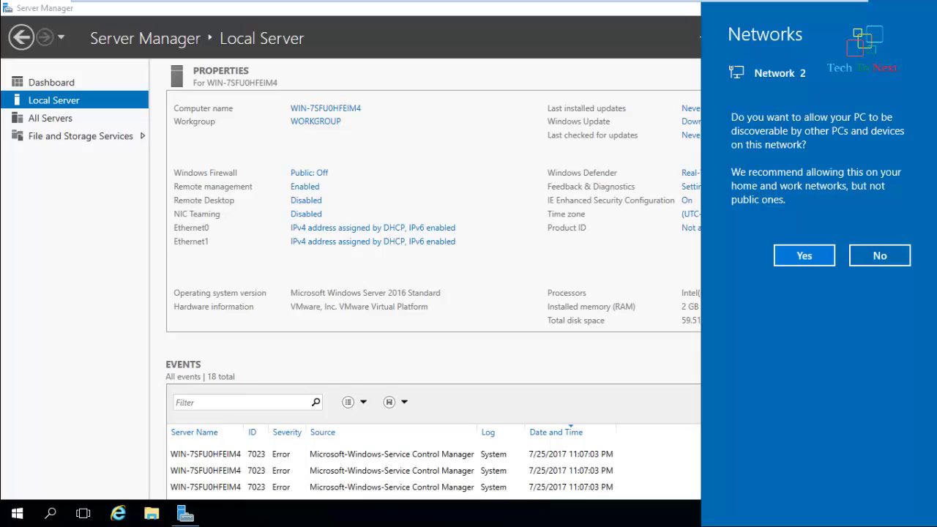
pyautogui.click(805, 256)
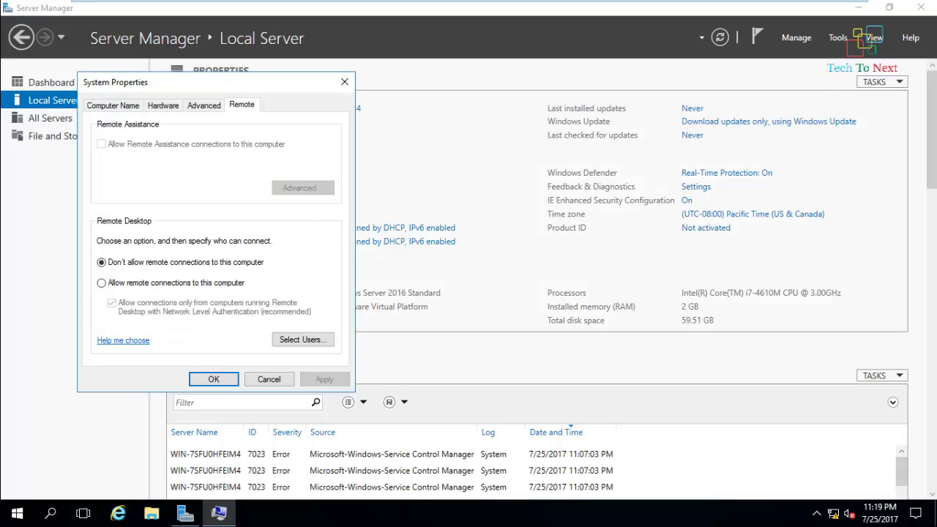
# Step: Allow Remote Desktop connections to this server, keeping Network Level Authentication required, and accept the firewall exception
pyautogui.press('Escape')
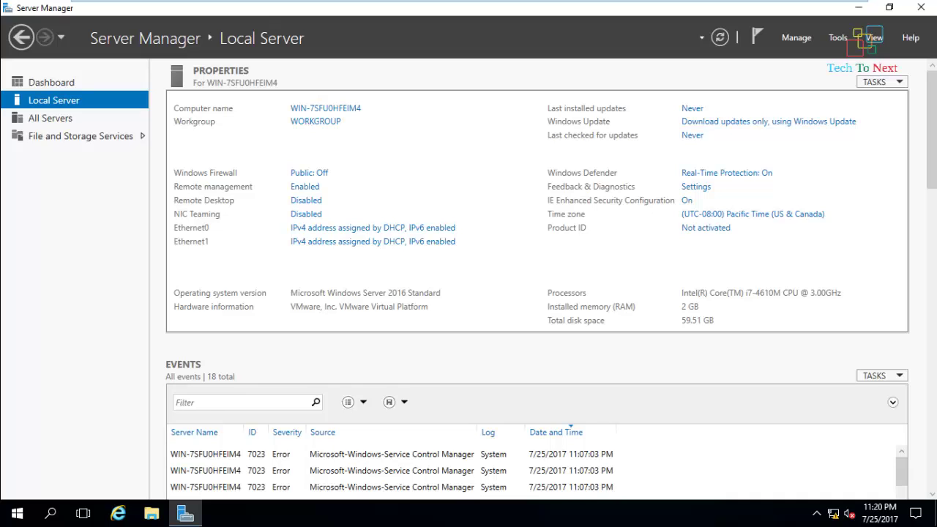
pyautogui.click(306, 200)
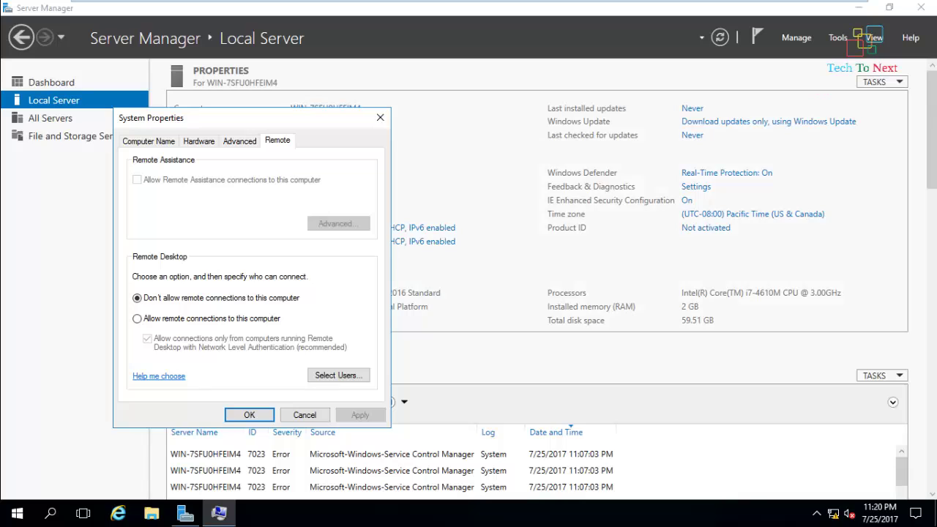
pyautogui.moveTo(249, 118); pyautogui.dragTo(479, 65)
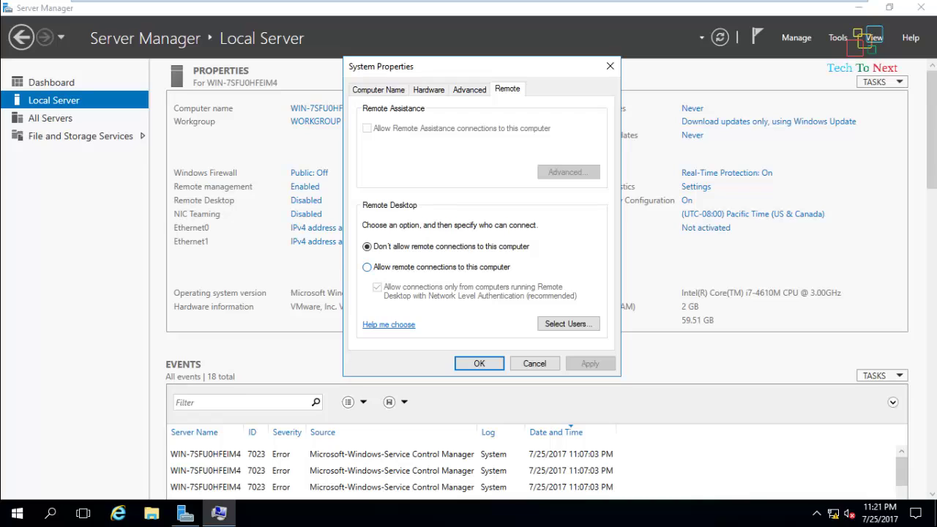
pyautogui.click(367, 266)
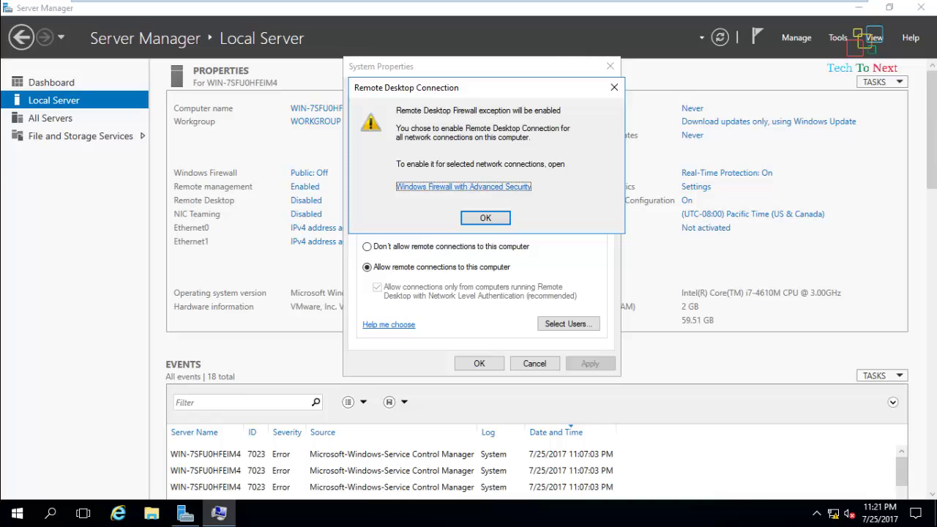
pyautogui.click(486, 217)
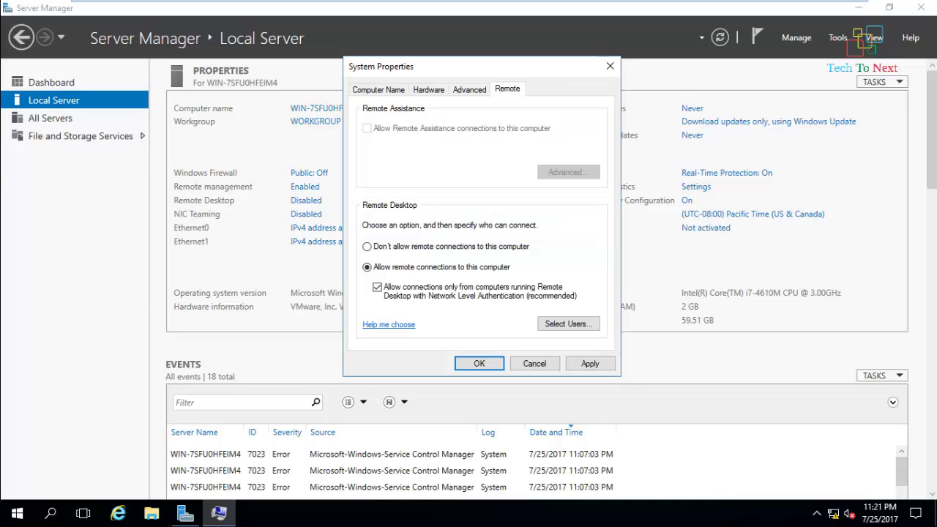
pyautogui.click(590, 363)
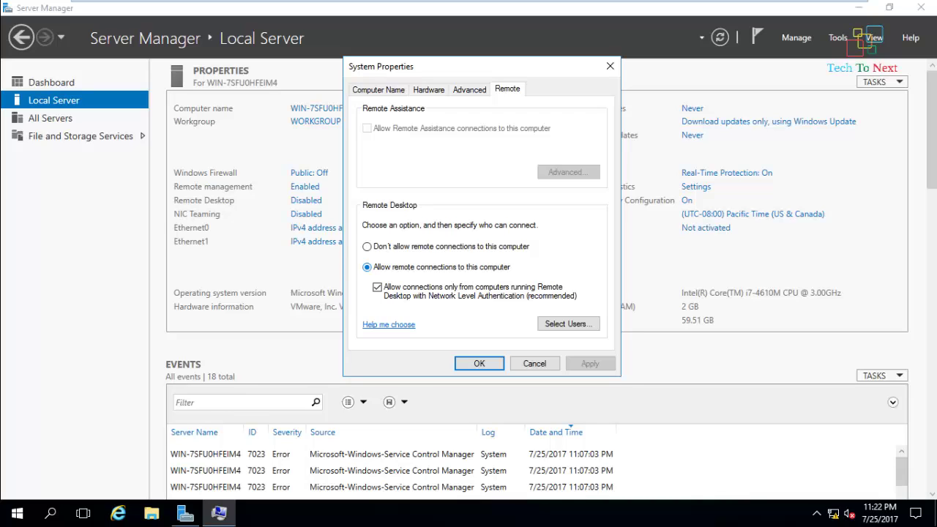
# Step: Examine the Remote Desktop users list and its dialog for adding users, and close System Properties
pyautogui.click(568, 323)
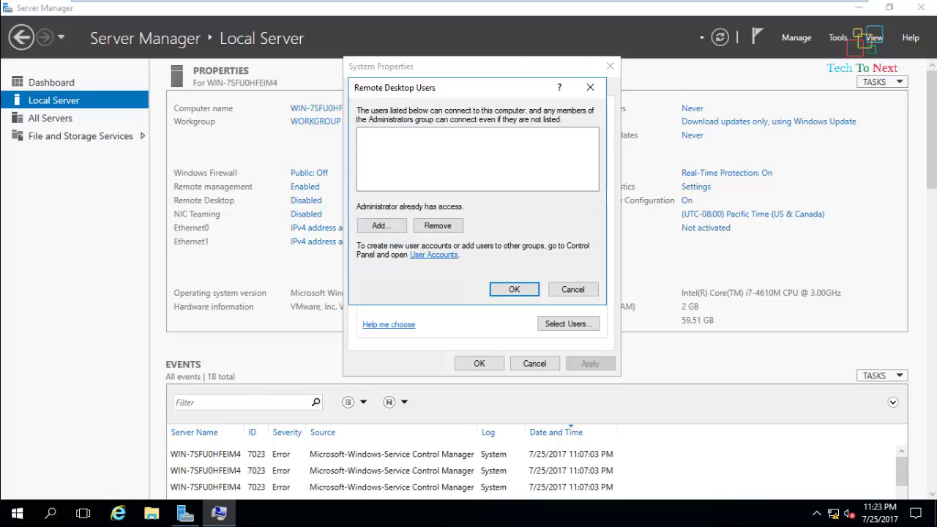
pyautogui.click(380, 225)
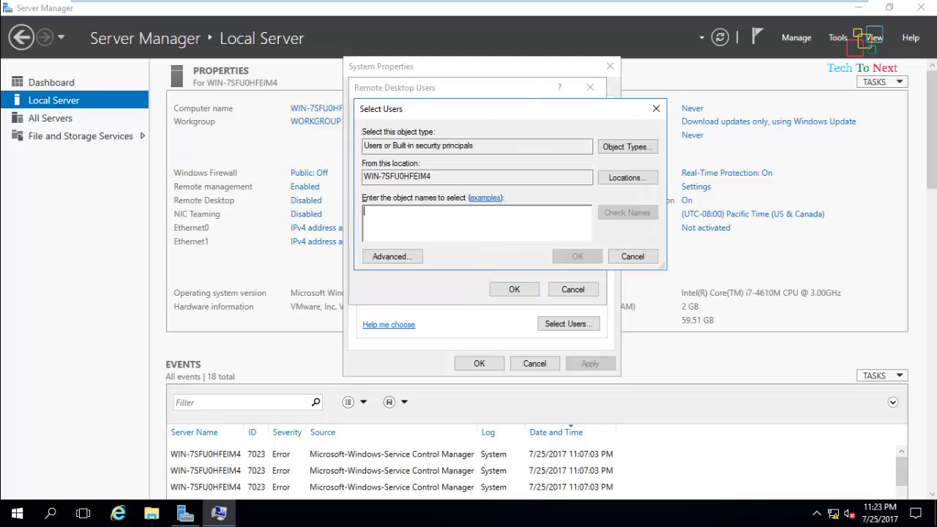
pyautogui.click(632, 256)
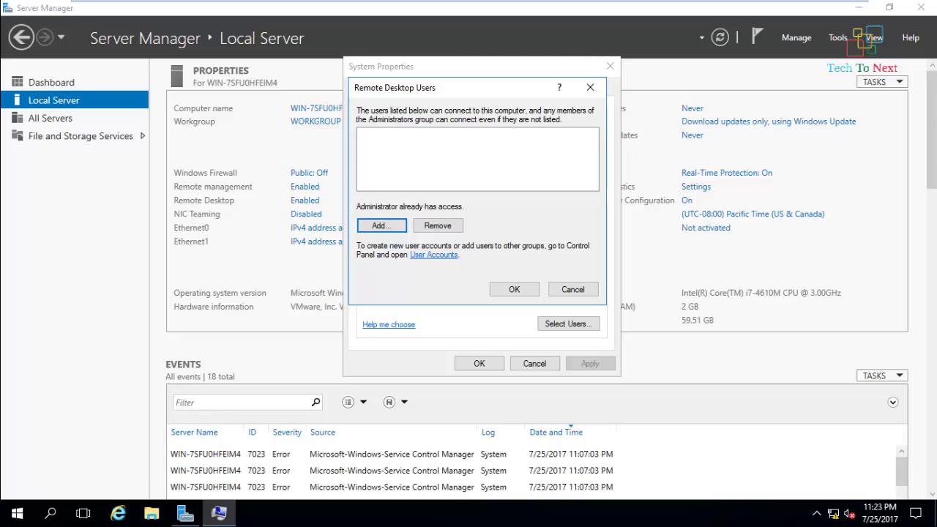
pyautogui.click(572, 289)
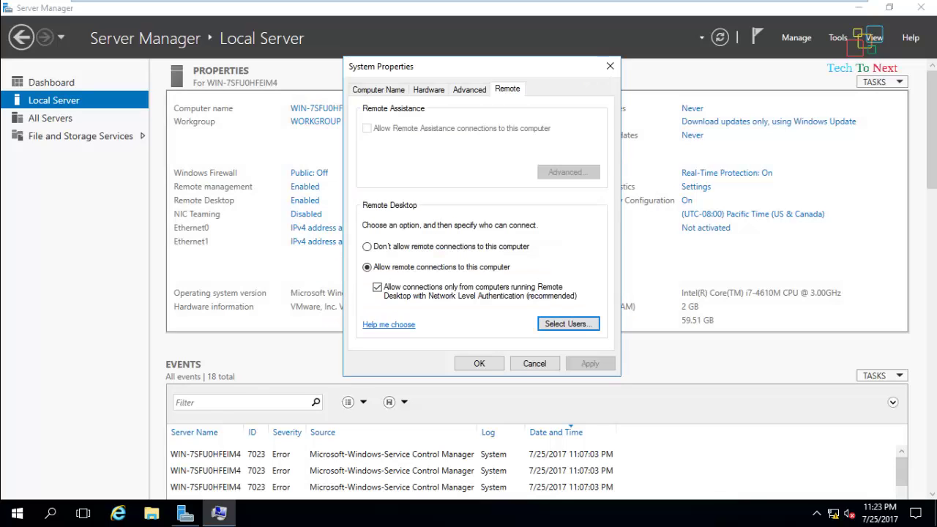
pyautogui.click(568, 324)
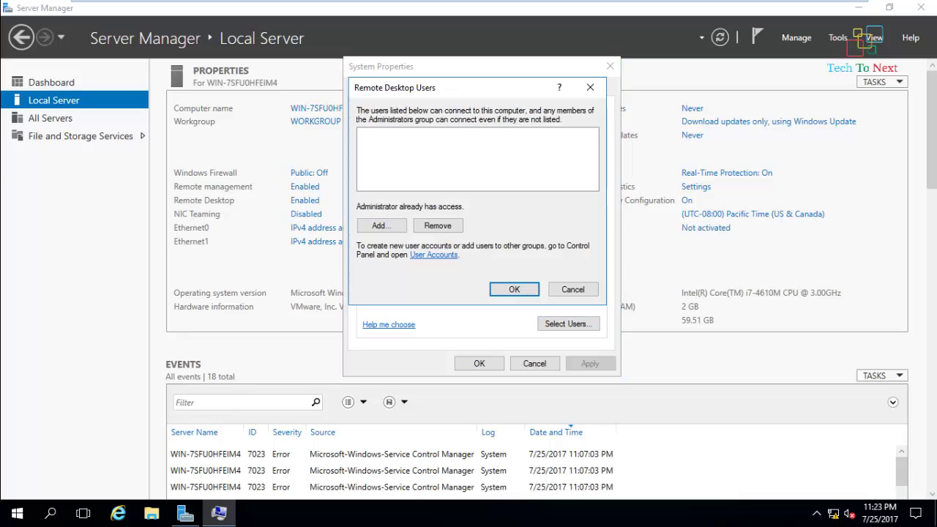
pyautogui.click(514, 289)
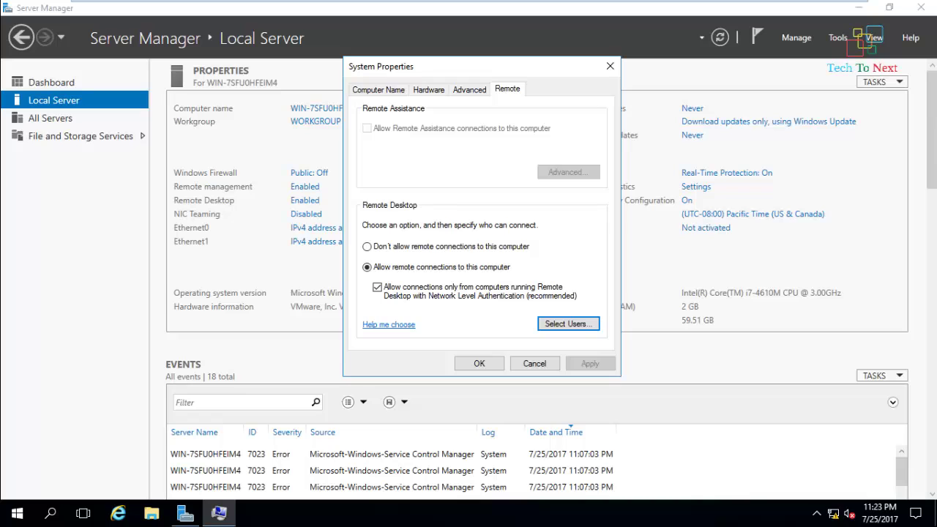
pyautogui.press('Return')
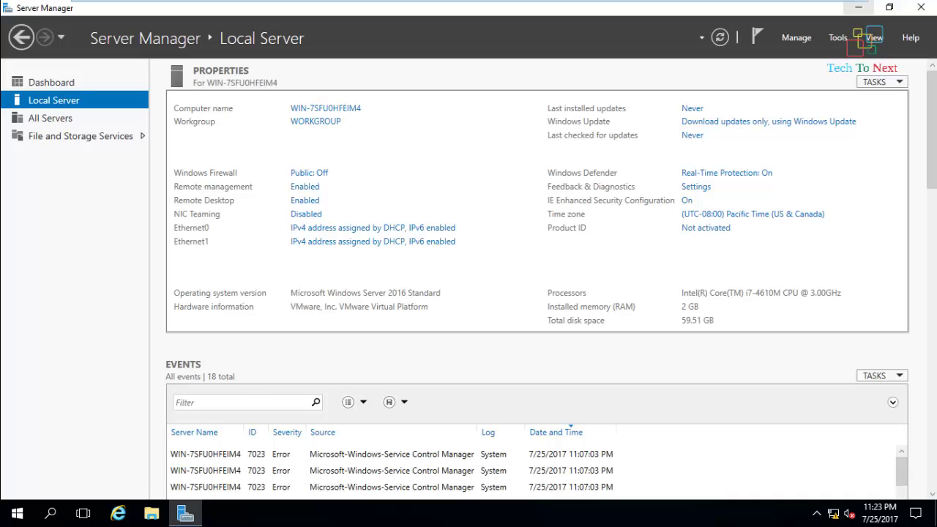
# Step: Minimize Server Manager, search Windows for Paint, and open it in a maximized window
pyautogui.click(858, 8)
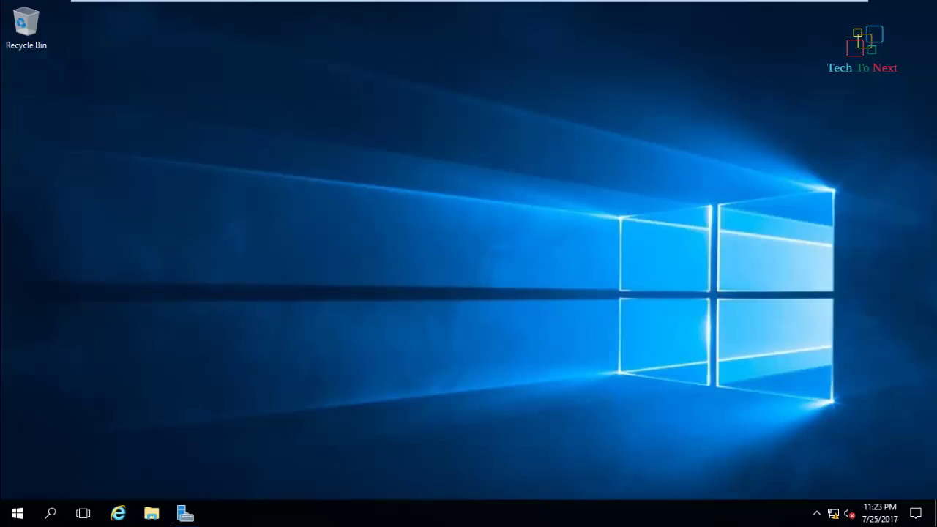
pyautogui.click(50, 513)
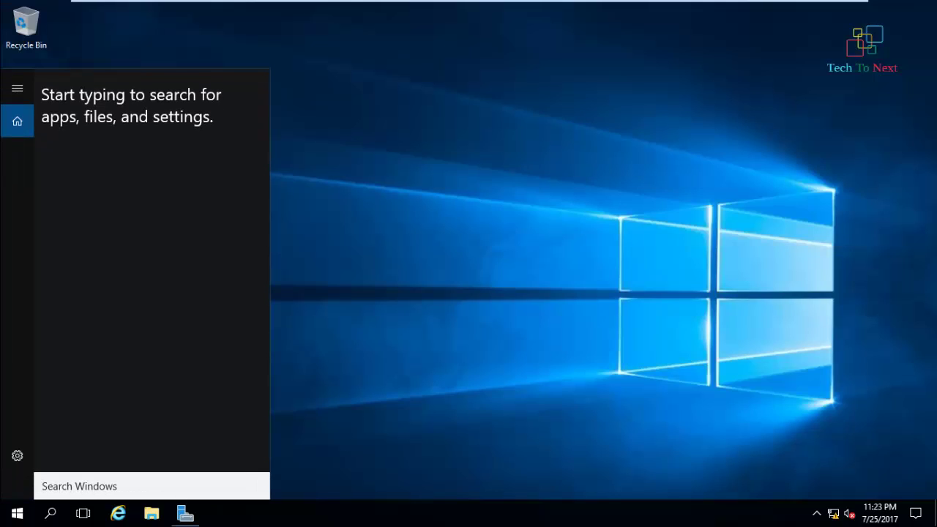
pyautogui.write('p')
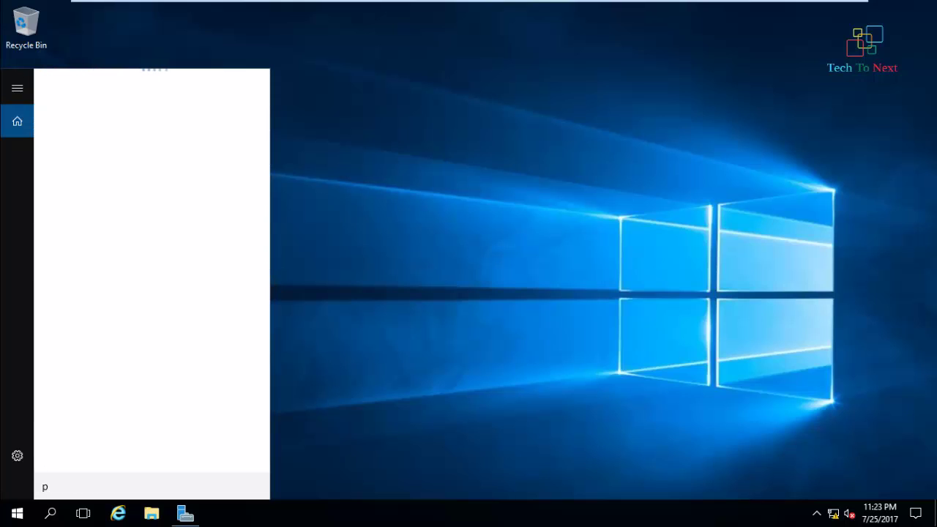
pyautogui.write('ain')
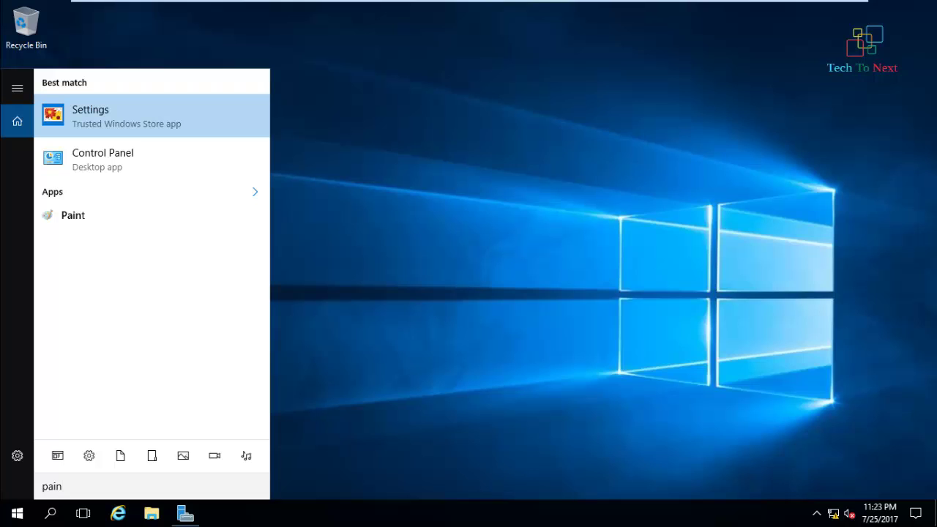
pyautogui.click(74, 215)
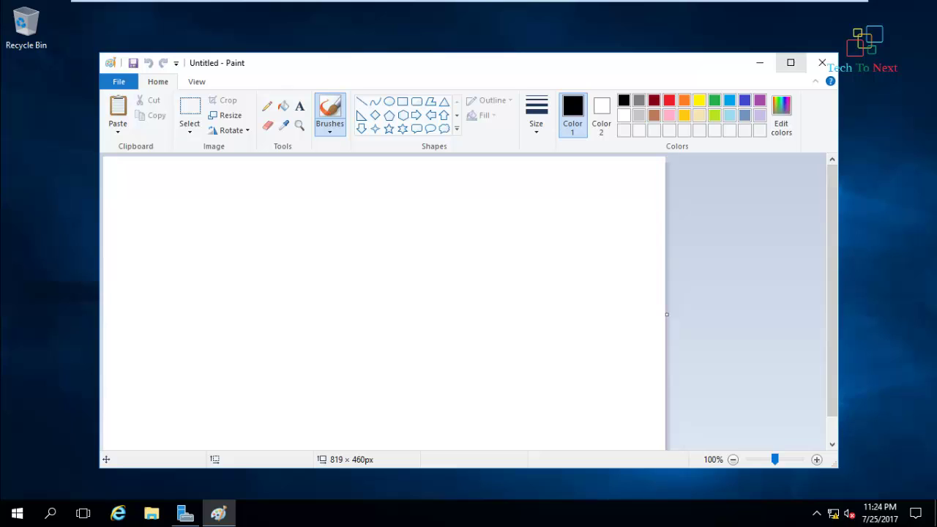
pyautogui.click(790, 62)
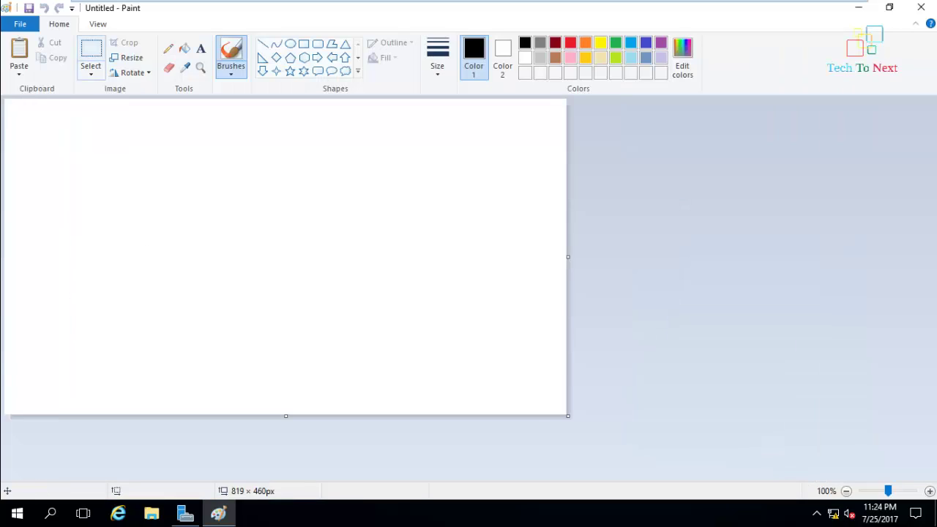
pyautogui.click(91, 55)
pyautogui.moveTo(63, 150); pyautogui.dragTo(148, 202)
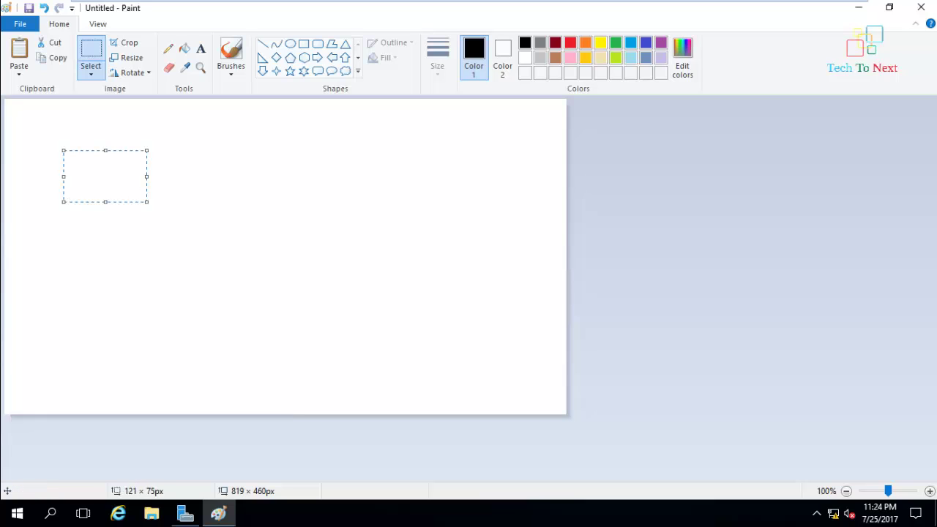
pyautogui.click(85, 285)
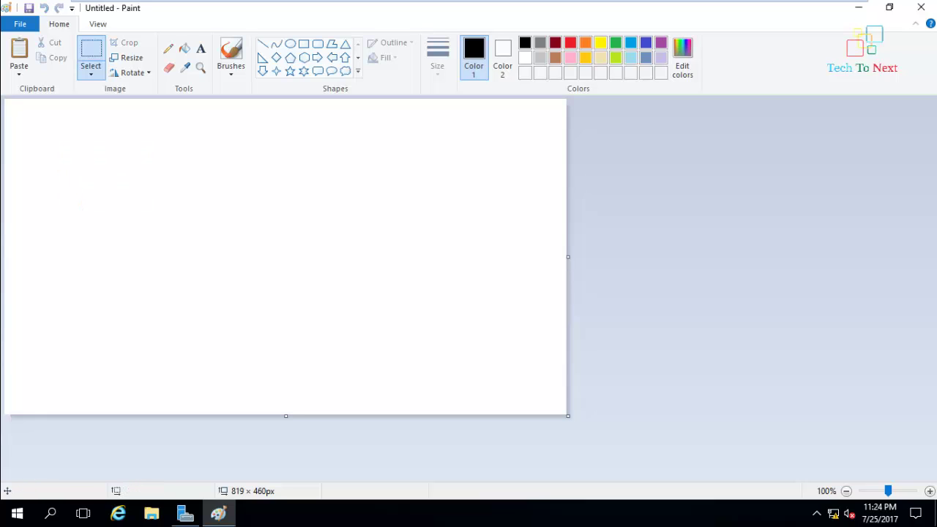
# Step: Draw two stacked rectangles about 133 × 55 px and 138 × 61 px, plus a tall one about 124 × 291 px beside them
pyautogui.click(304, 43)
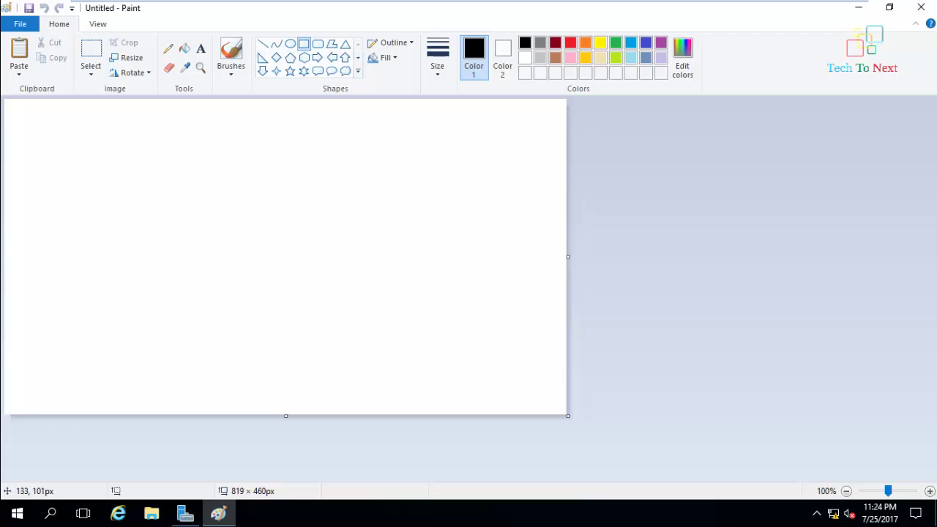
pyautogui.moveTo(69, 144); pyautogui.dragTo(163, 181)
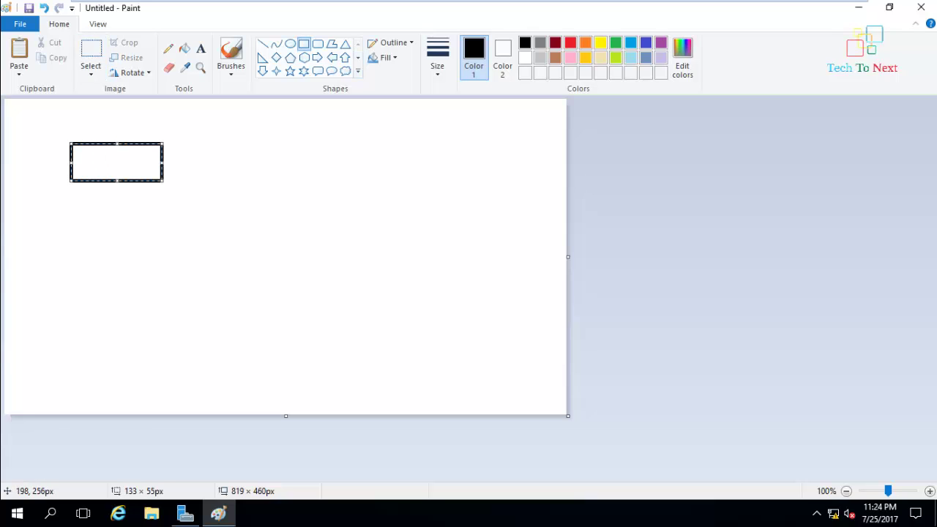
pyautogui.moveTo(69, 234); pyautogui.dragTo(166, 277)
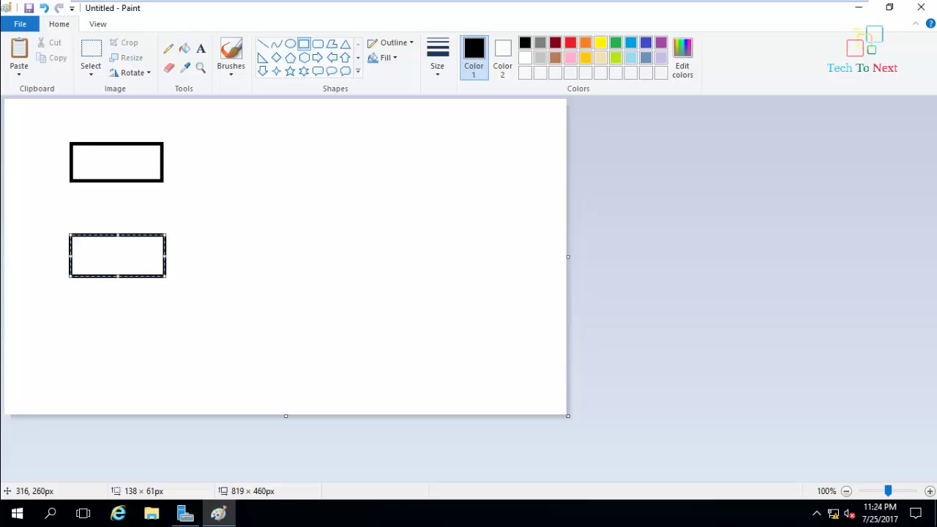
pyautogui.moveTo(375, 133); pyautogui.dragTo(459, 332)
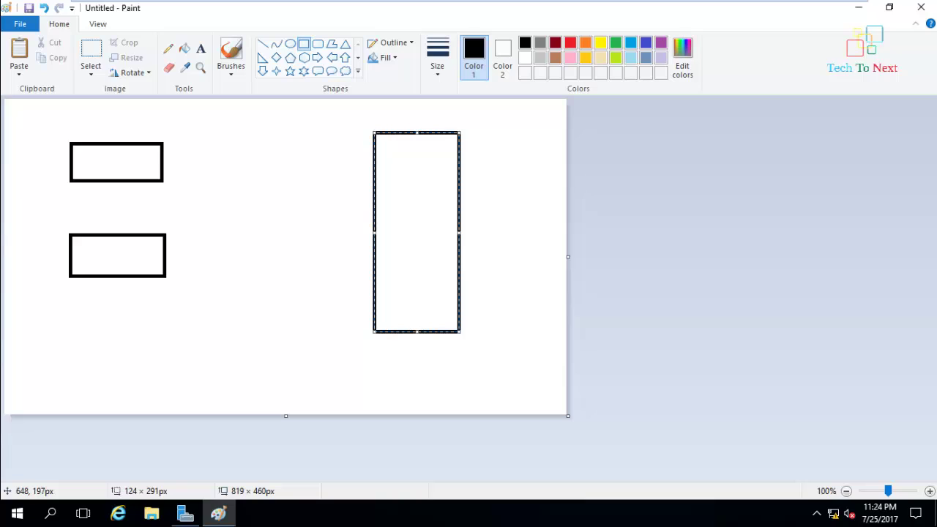
pyautogui.click(368, 177)
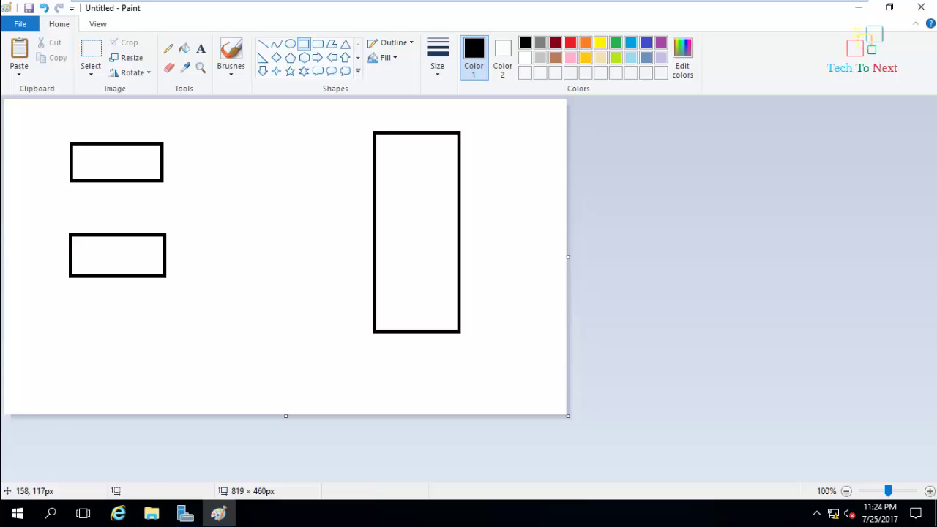
# Step: Connect the two small stacked rectangles with a vertical straight line about 83 px long
pyautogui.moveTo(112, 180)
pyautogui.mouseDown()
pyautogui.moveTo(112, 248)
pyautogui.moveTo(114, 238)
pyautogui.mouseUp()
pyautogui.hotkey('ctrl', 'z')
pyautogui.click(262, 43)
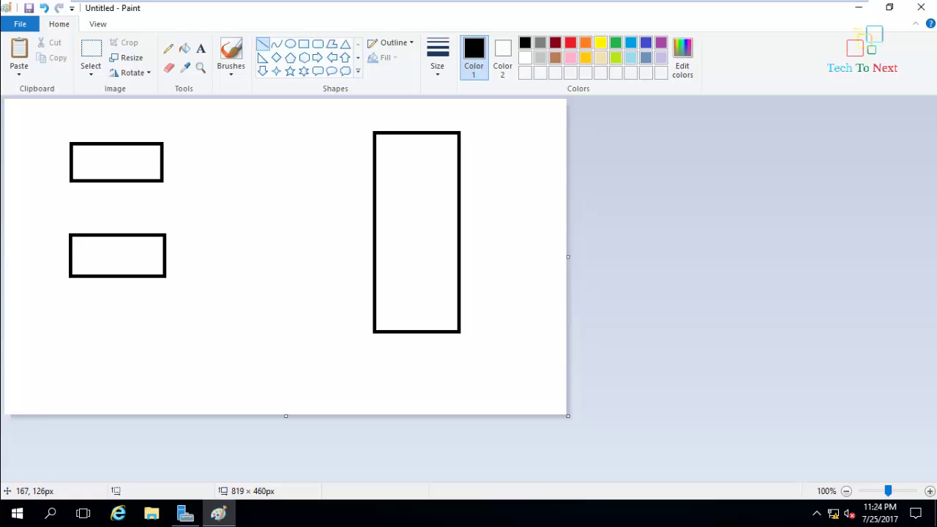
pyautogui.moveTo(108, 182); pyautogui.dragTo(109, 238)
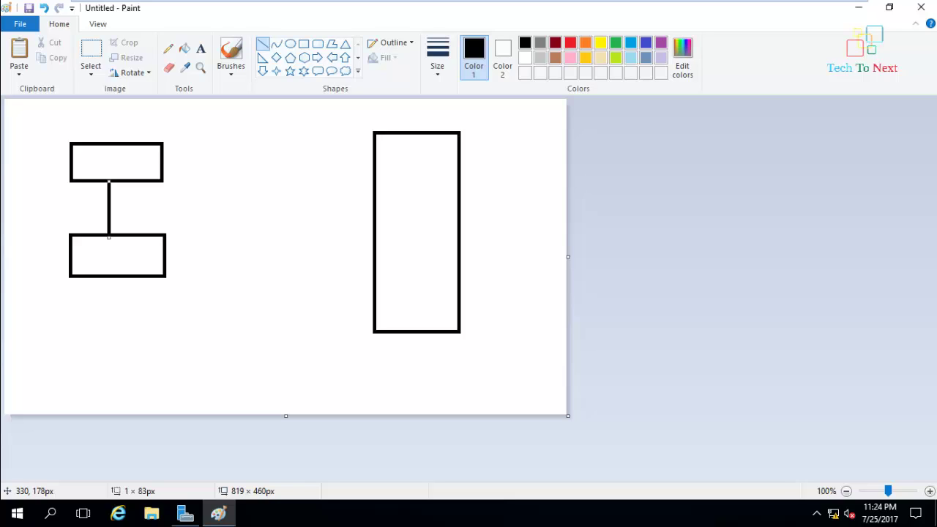
# Step: Draw a narrow upright rectangle about 19 × 127 px inside the tall rectangle, against its left edge
pyautogui.click(233, 224)
pyautogui.moveTo(377, 195)
pyautogui.mouseDown()
pyautogui.moveTo(386, 215)
pyautogui.moveTo(378, 199)
pyautogui.mouseUp()
pyautogui.hotkey('ctrl', 'z')
pyautogui.click(304, 44)
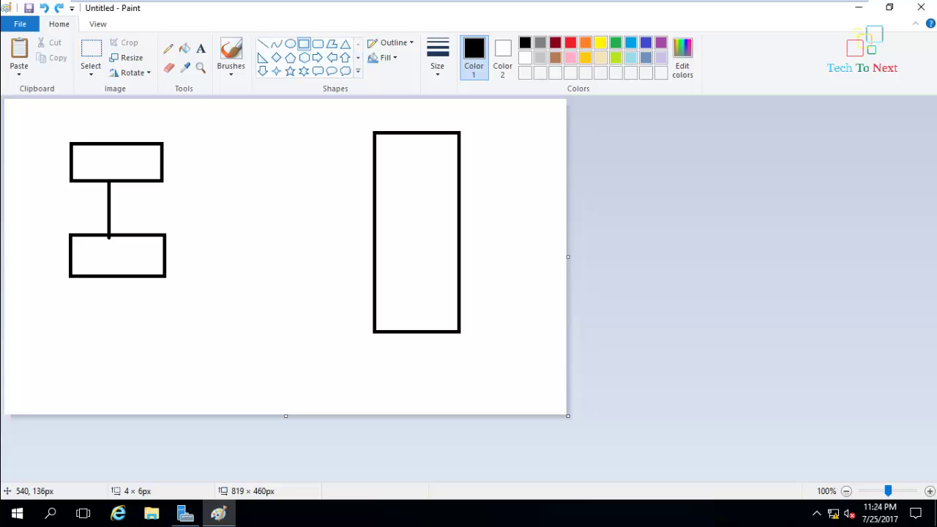
pyautogui.moveTo(376, 193); pyautogui.dragTo(388, 280)
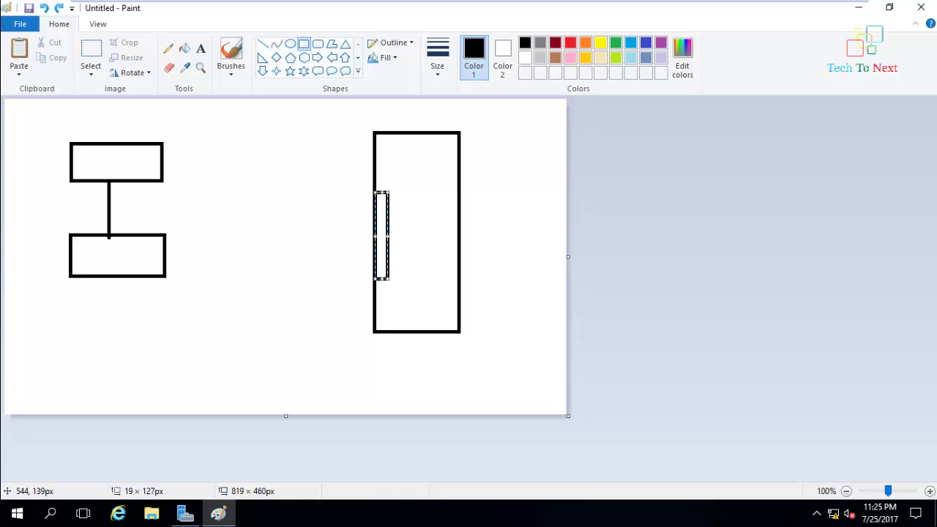
pyautogui.click(402, 200)
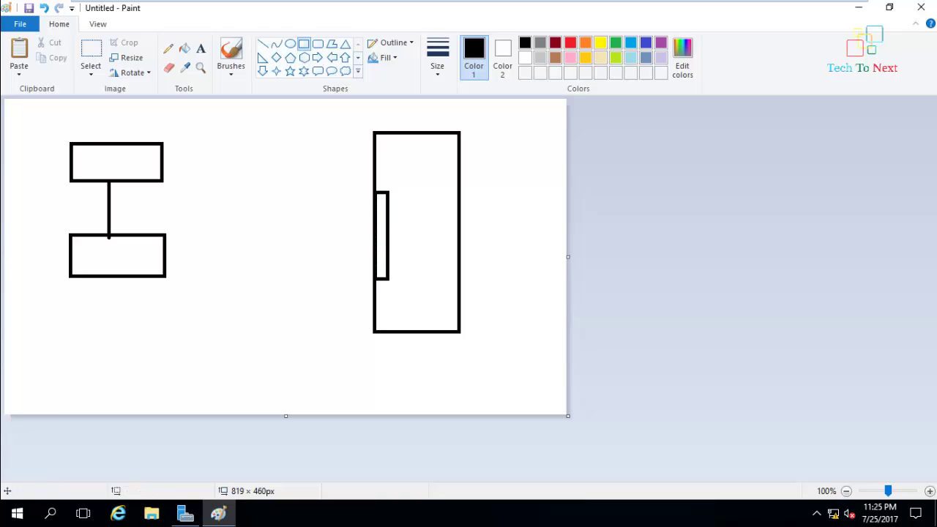
# Step: Divide the narrow rectangle into four compartments with short straight lines across it, the uppermost about 15 px long
pyautogui.moveTo(376, 205); pyautogui.dragTo(385, 205)
pyautogui.press('Escape')
pyautogui.moveTo(376, 206)
pyautogui.mouseDown()
pyautogui.moveTo(388, 199)
pyautogui.moveTo(382, 203)
pyautogui.mouseUp()
pyautogui.hotkey('ctrl', 'z')
pyautogui.click(263, 44)
pyautogui.moveTo(376, 205); pyautogui.dragTo(387, 205)
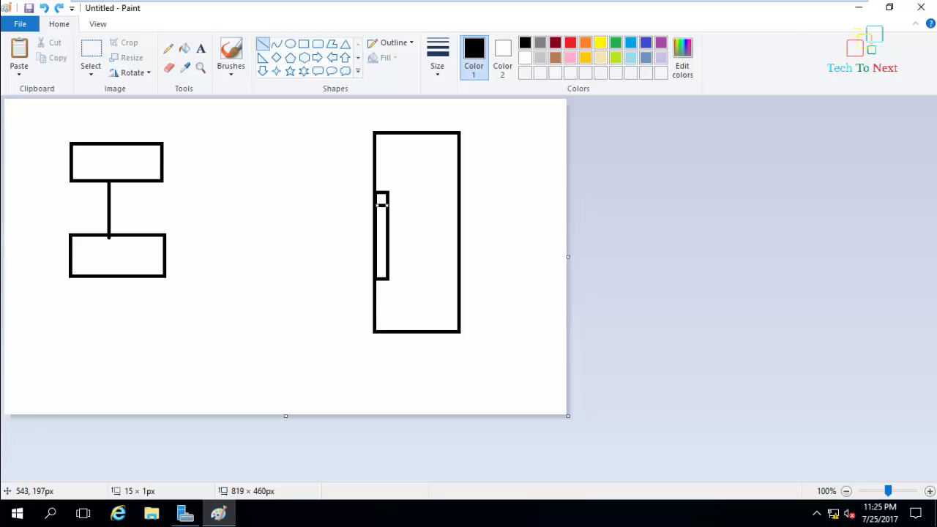
pyautogui.moveTo(376, 235)
pyautogui.mouseDown()
pyautogui.moveTo(388, 235)
pyautogui.moveTo(375, 257)
pyautogui.moveTo(390, 260)
pyautogui.mouseUp()
# Step: Connect the two small rectangles to the upper two compartments with straight lines spanning about 324 × 55 px and 323 × 58 px
pyautogui.moveTo(158, 162); pyautogui.dragTo(382, 199)
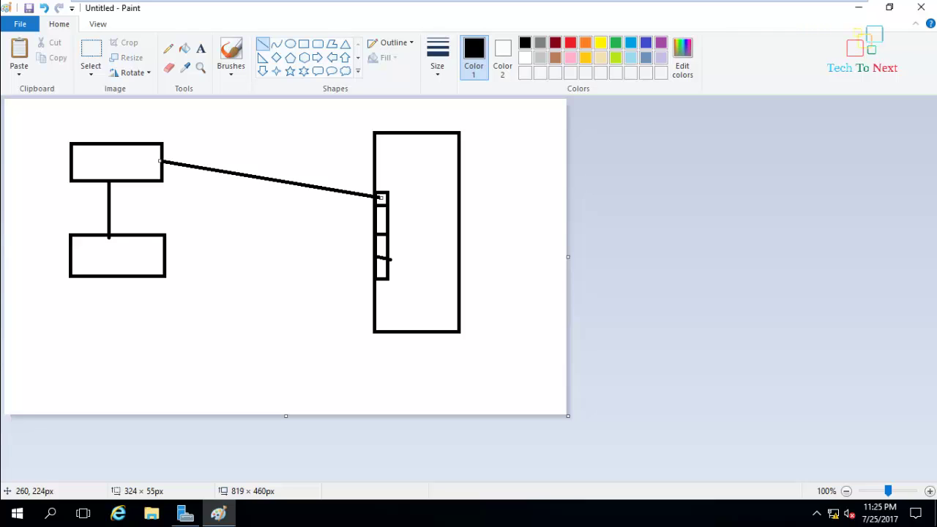
pyautogui.moveTo(164, 260); pyautogui.dragTo(385, 221)
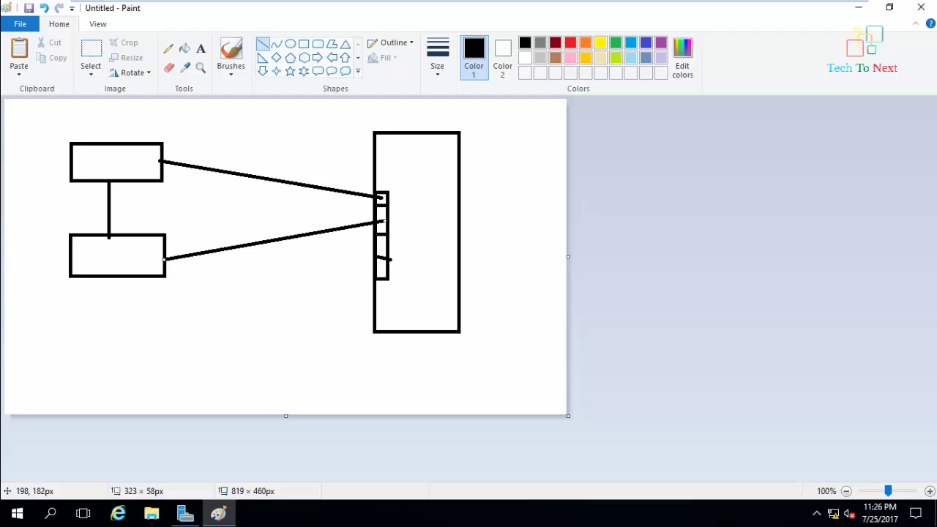
# Step: Cross out the lower small rectangle and its connecting line to the tall rectangle with two straight lines each
pyautogui.moveTo(166, 209); pyautogui.dragTo(62, 307)
pyautogui.moveTo(69, 212); pyautogui.dragTo(163, 304)
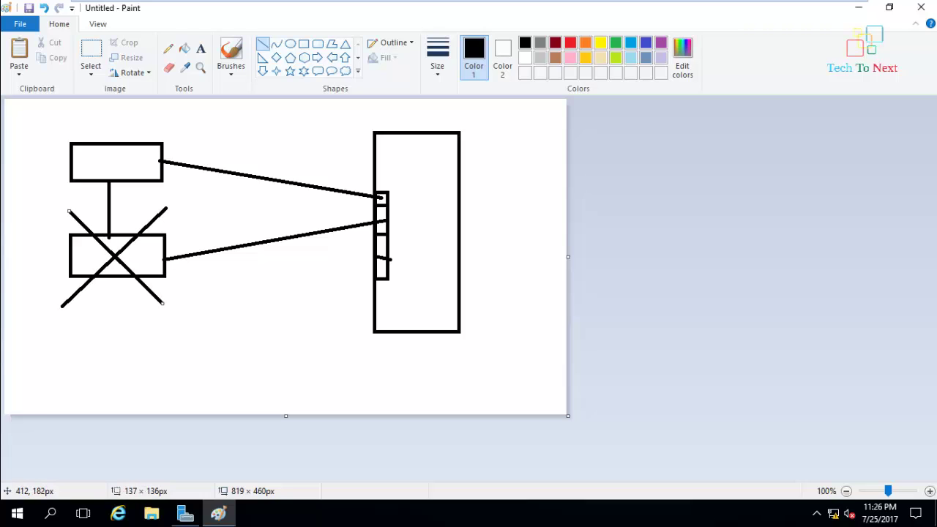
pyautogui.moveTo(293, 212); pyautogui.dragTo(269, 272)
pyautogui.moveTo(246, 225); pyautogui.dragTo(306, 254)
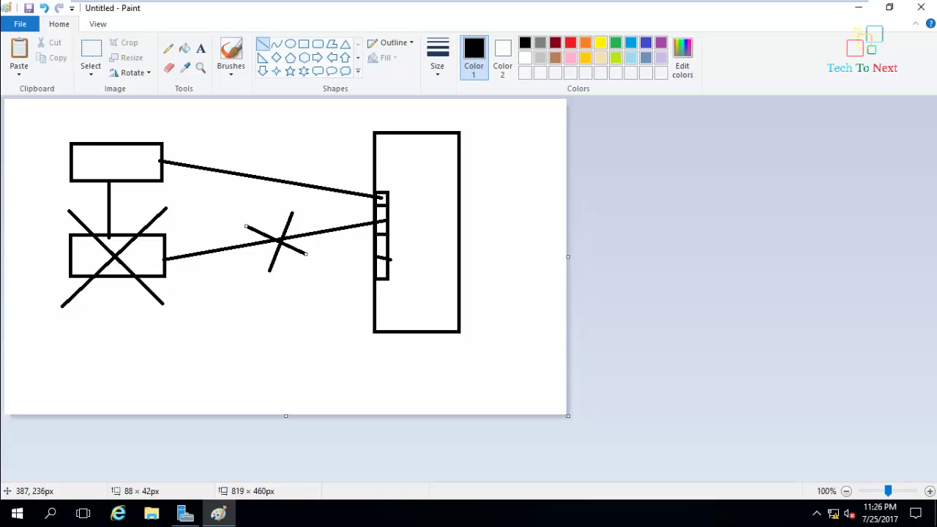
# Step: Undo all four lines of the crosses over the lower rectangle and its connecting line
pyautogui.hotkey('ctrl', 'z')
pyautogui.hotkey('ctrl', 'z')
pyautogui.hotkey('ctrl', 'z')
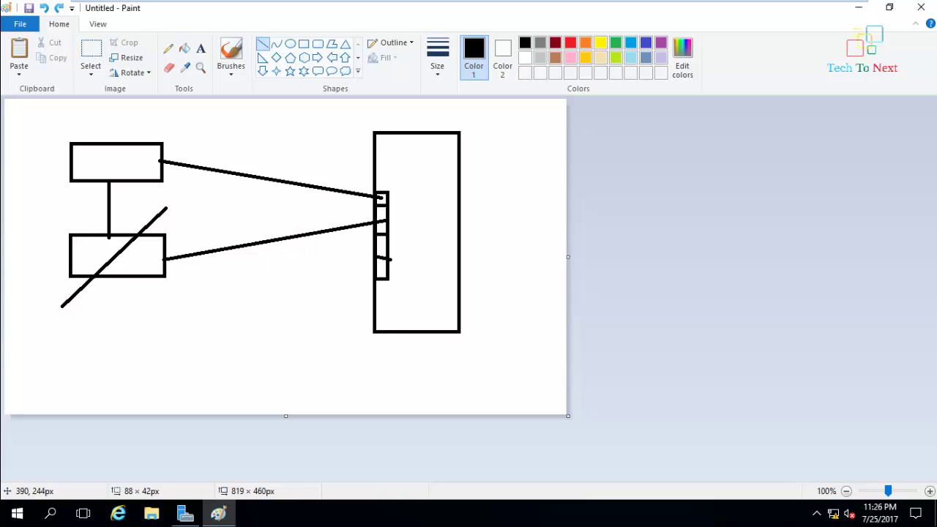
pyautogui.hotkey('ctrl', 'z')
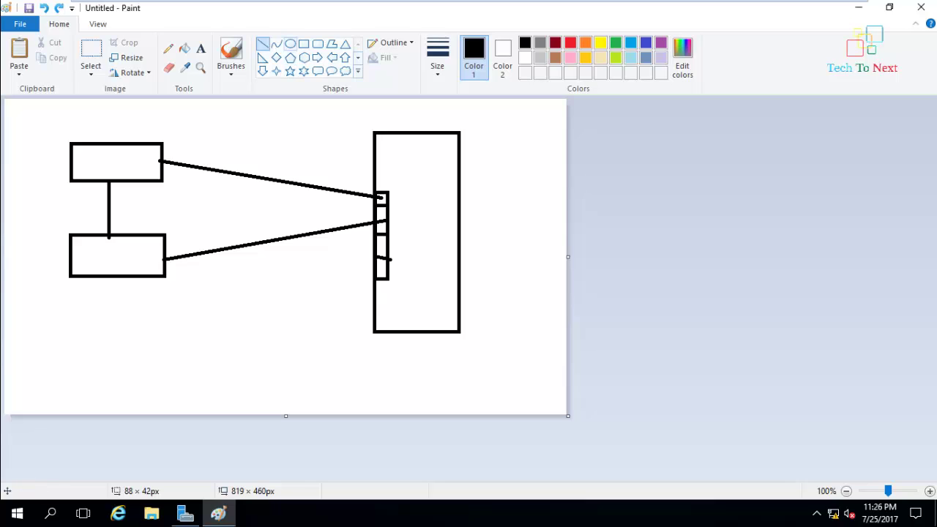
# Step: Draw an upright ellipse enclosing the middle of both slanted connecting lines
pyautogui.click(290, 43)
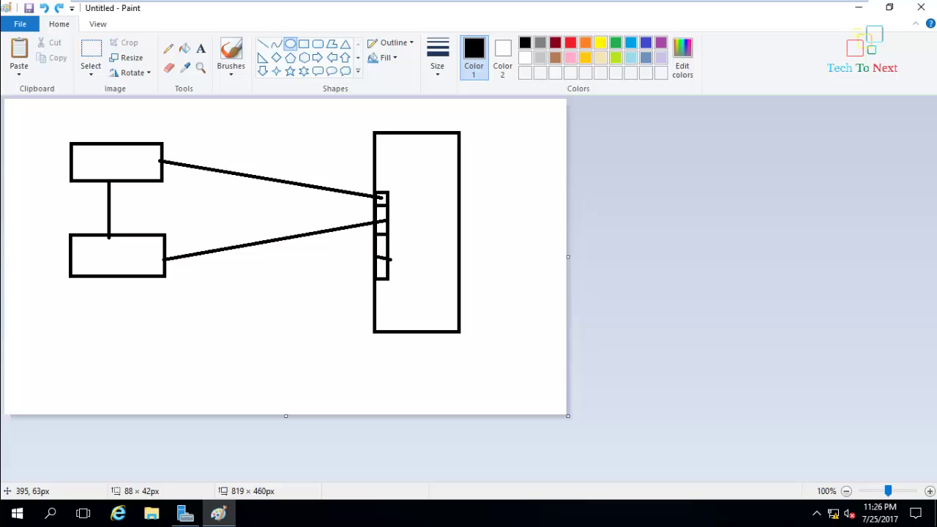
pyautogui.moveTo(267, 147); pyautogui.dragTo(322, 276)
pyautogui.click(356, 196)
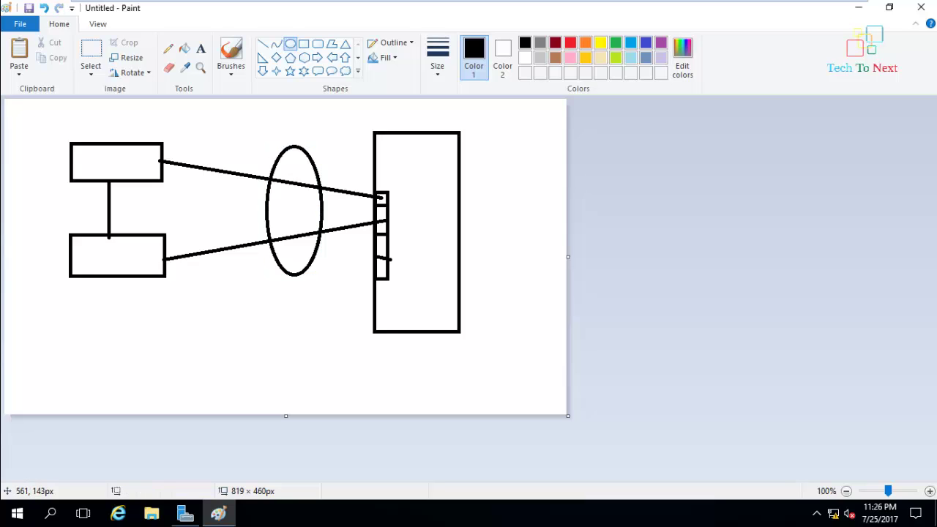
# Step: Draw a small upright rectangle inside the tall one, directly beside the upper two compartments of the narrow rectangle
pyautogui.moveTo(391, 191); pyautogui.dragTo(410, 214)
pyautogui.hotkey('ctrl', 'z')
pyautogui.click(304, 43)
pyautogui.moveTo(390, 191); pyautogui.dragTo(408, 235)
pyautogui.click(533, 214)
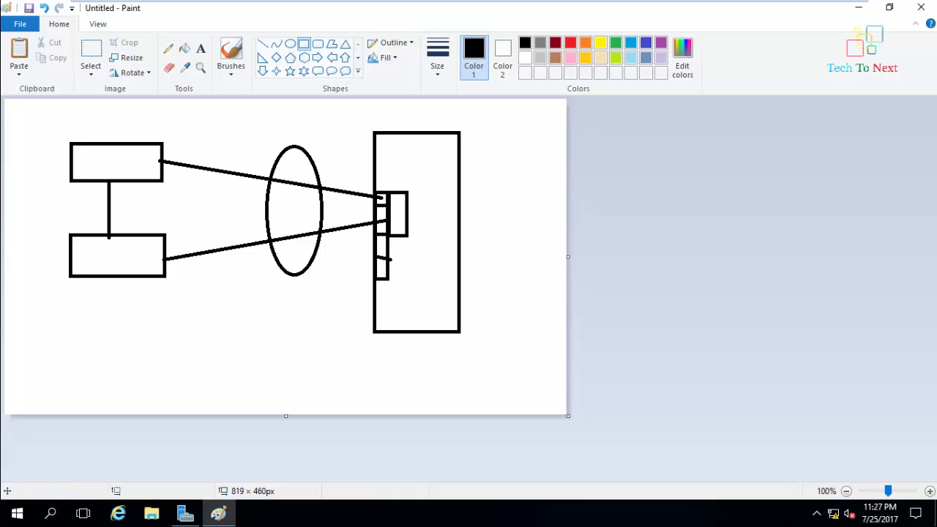
# Step: Minimize Paint and Server Manager, and open the adapter settings from Network and Sharing Center
pyautogui.click(858, 7)
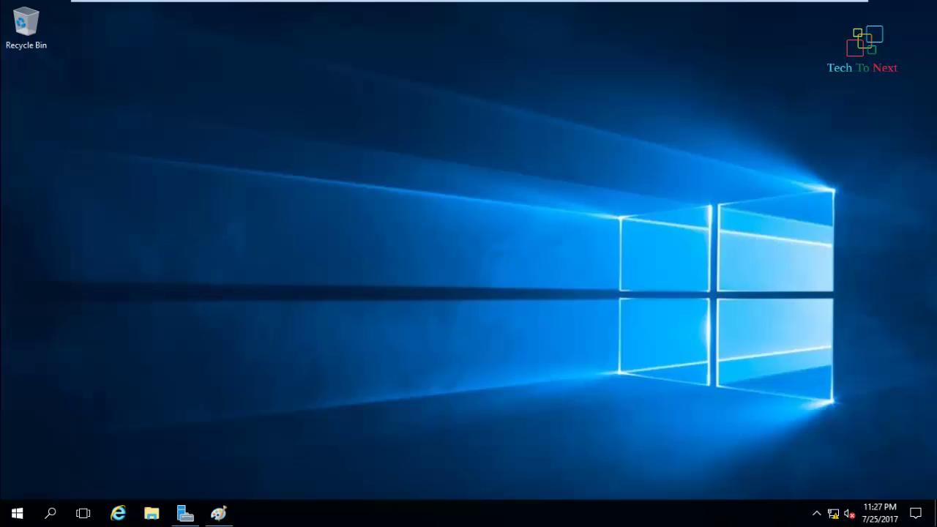
pyautogui.click(186, 513)
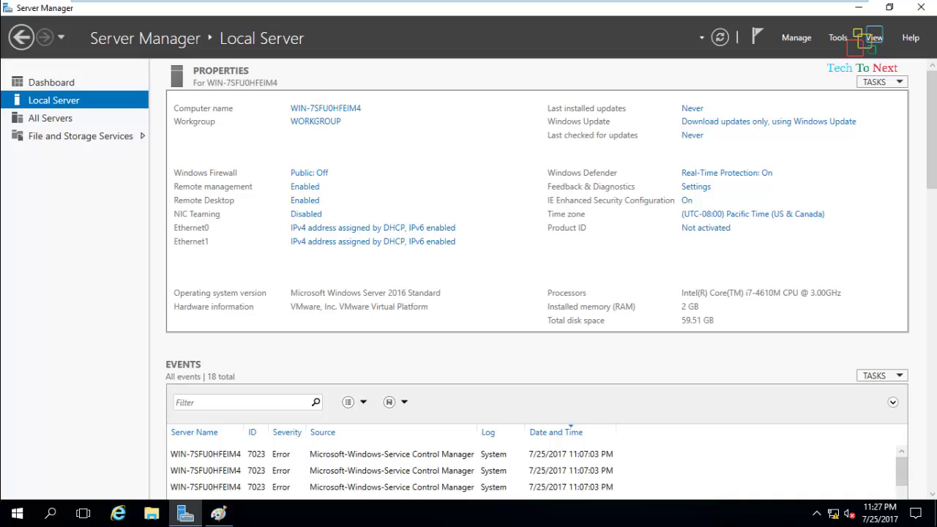
pyautogui.click(859, 7)
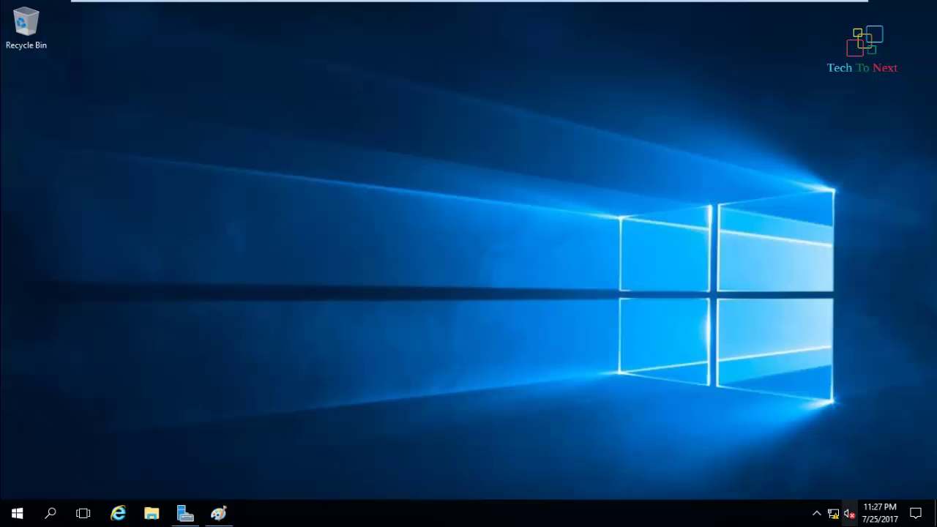
pyautogui.rightClick(833, 513)
pyautogui.click(816, 498)
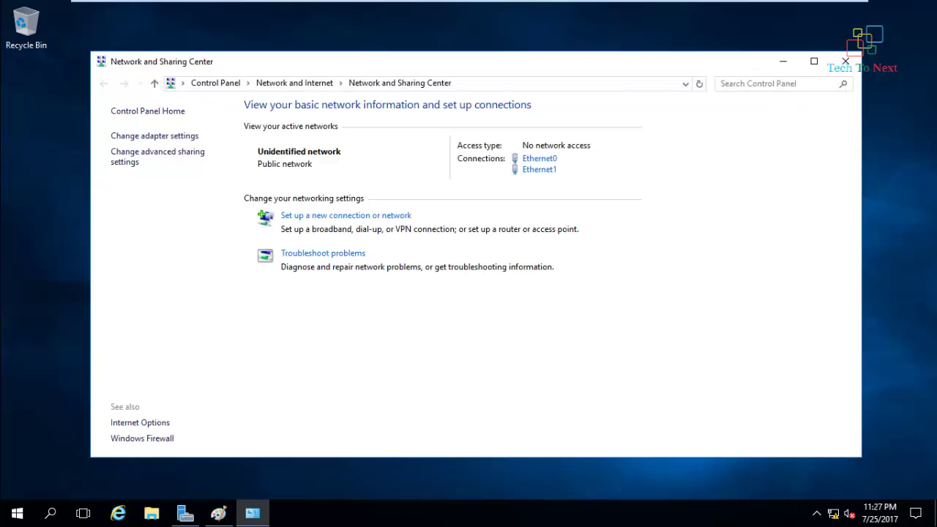
pyautogui.click(154, 136)
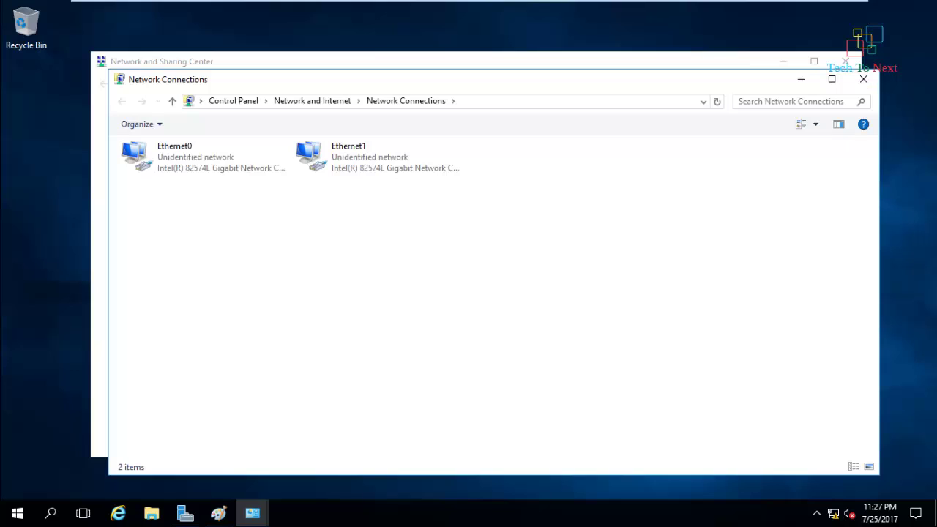
# Step: Examine the Ethernet0 and Ethernet1 adapters in Network Connections
pyautogui.moveTo(637, 214); pyautogui.dragTo(109, 140)
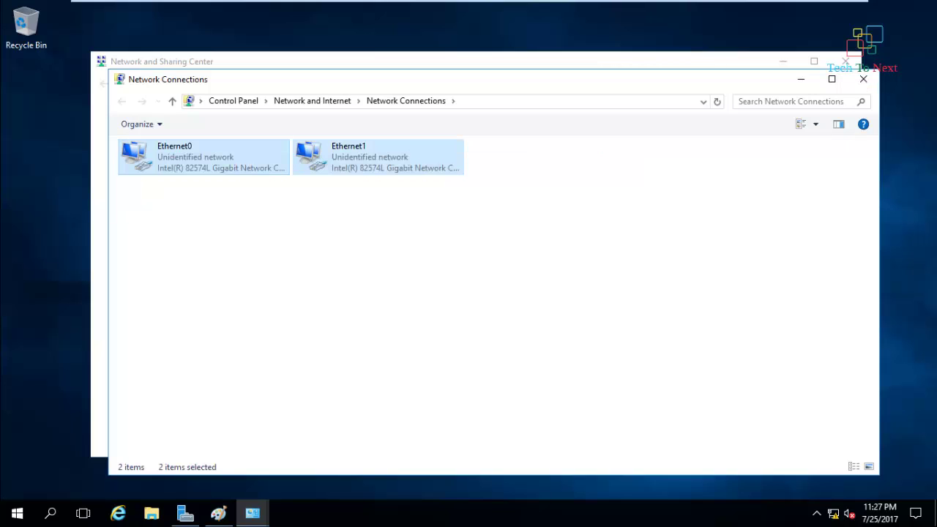
pyautogui.click(150, 192)
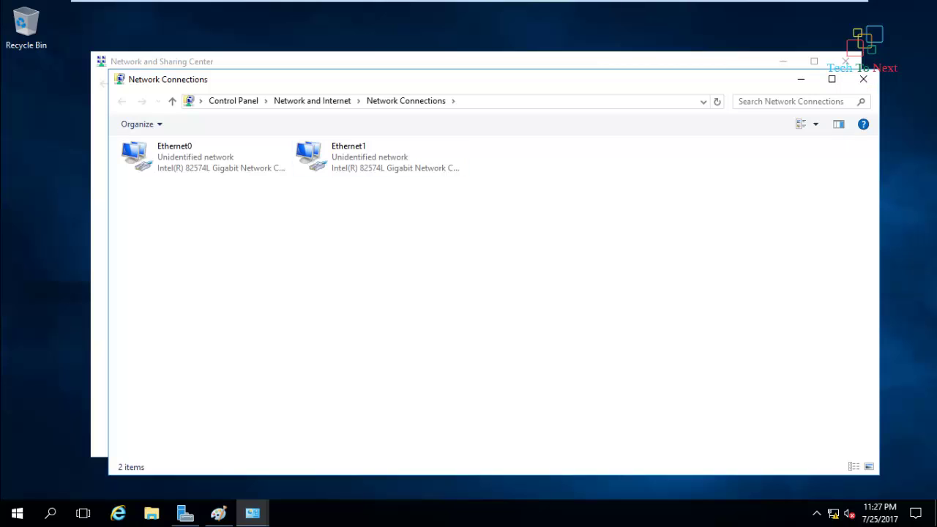
pyautogui.click(311, 156)
pyautogui.click(315, 227)
pyautogui.click(136, 156)
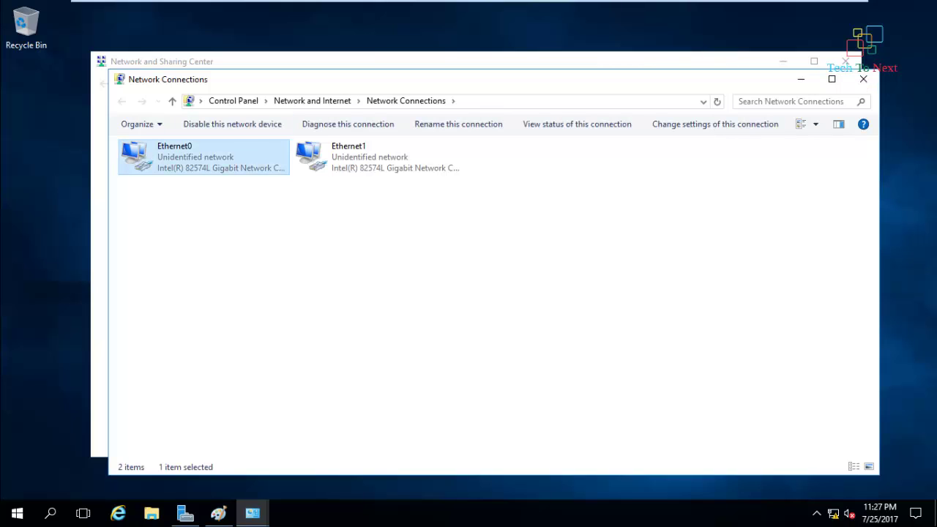
pyautogui.click(311, 156)
pyautogui.hotkey('ctrl', 'space')
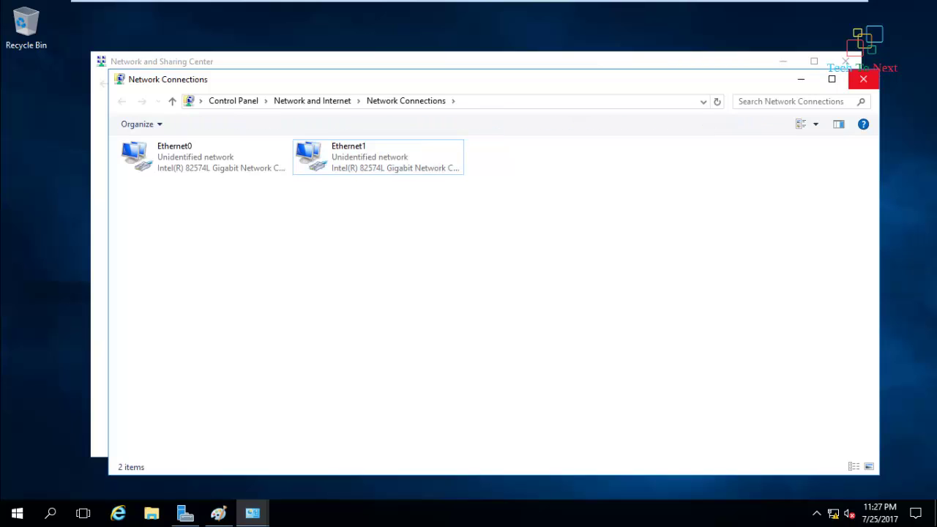
# Step: Minimize both network windows, switch to Server Manager, and open NIC Teaming for the local server in a maximized window
pyautogui.click(801, 79)
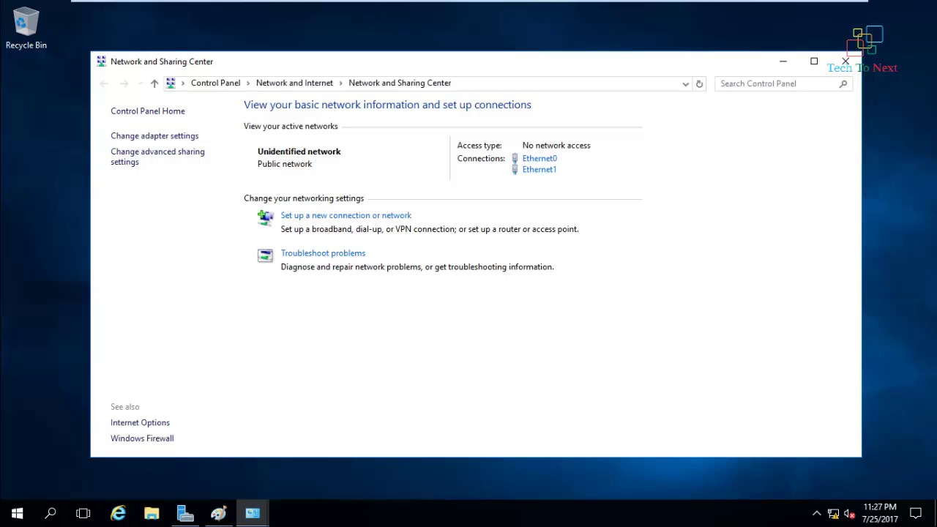
pyautogui.click(783, 61)
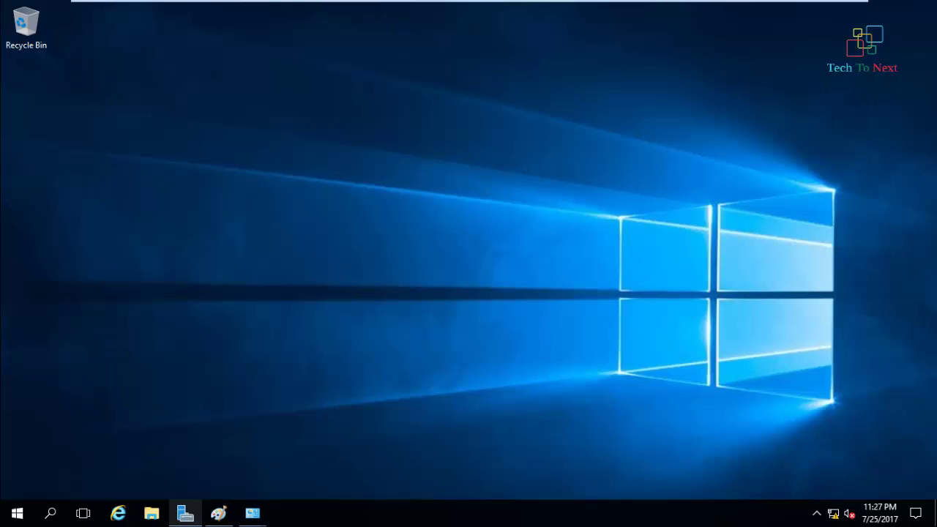
pyautogui.click(185, 512)
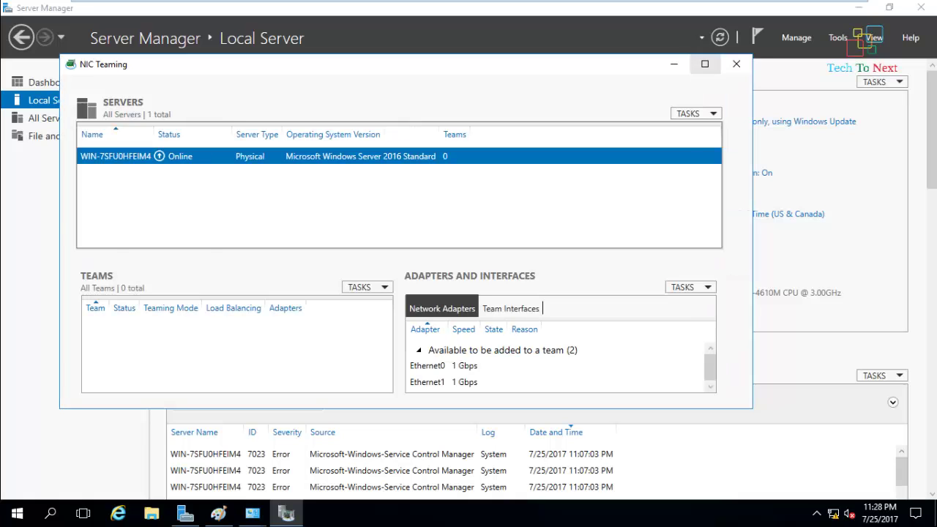
pyautogui.click(704, 64)
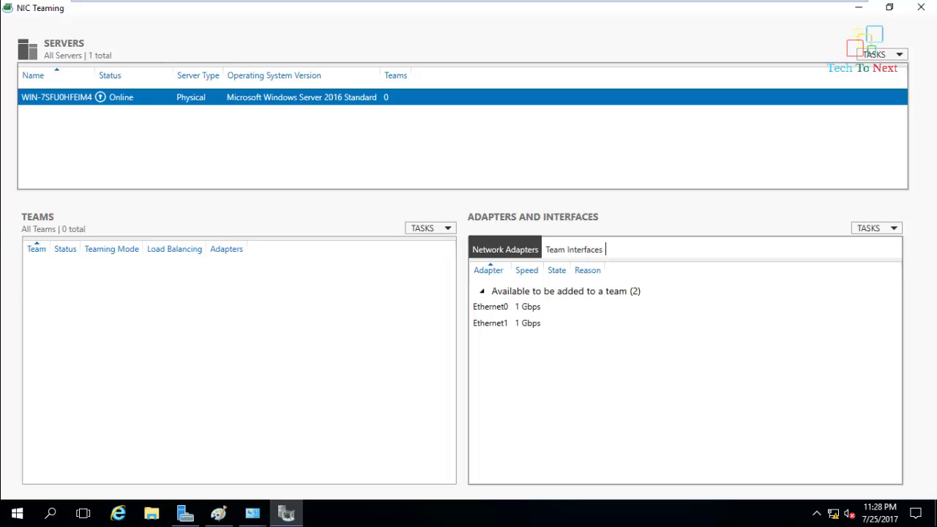
# Step: Examine the traffic statistics of the Ethernet0 and Ethernet1 adapters available for teaming
pyautogui.click(491, 306)
pyautogui.click(490, 323)
pyautogui.click(490, 307)
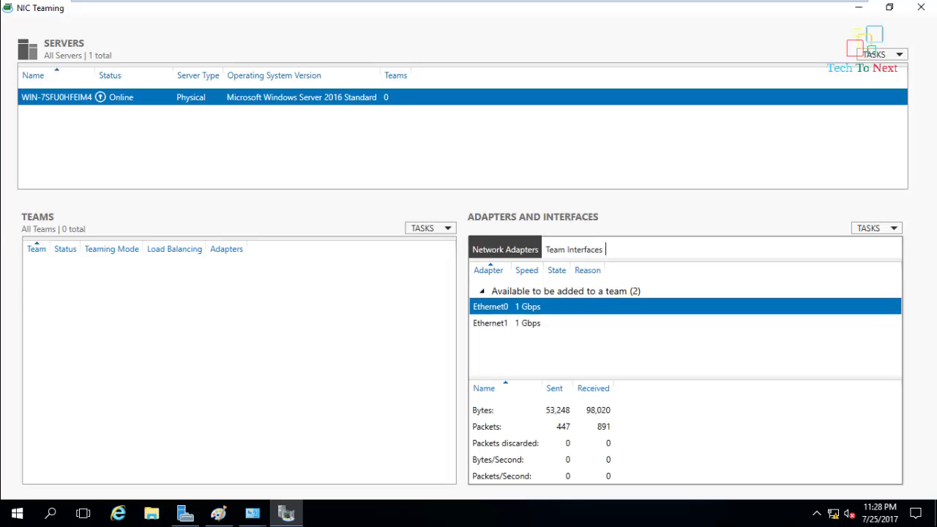
pyautogui.click(490, 323)
pyautogui.click(491, 307)
pyautogui.click(490, 323)
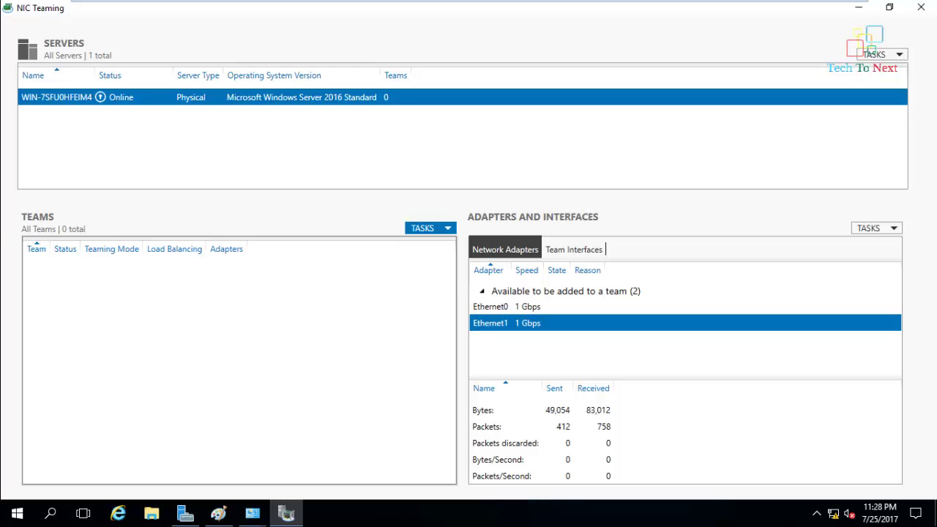
# Step: Start a new NIC team and name it NIC_Team01
pyautogui.click(430, 228)
pyautogui.click(439, 242)
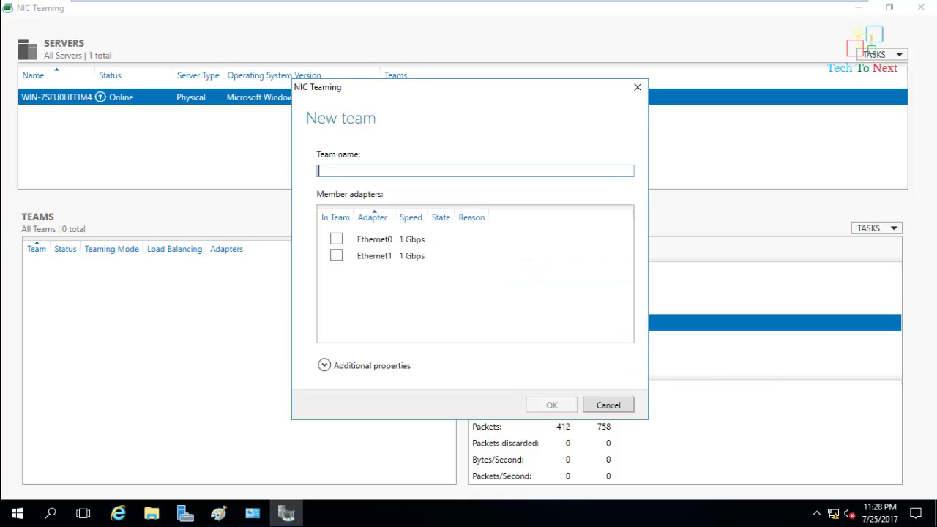
pyautogui.write('NIC_Team01')
pyautogui.hotkey('shift', 'Left')
pyautogui.hotkey('shift', 'Left')
pyautogui.hotkey('shift', 'Left')
pyautogui.hotkey('shift', 'Left')
pyautogui.hotkey('shift', 'Left')
pyautogui.hotkey('shift', 'Left')
pyautogui.hotkey('shift', 'Left')
pyautogui.hotkey('shift', 'Left')
pyautogui.hotkey('shift', 'Left')
pyautogui.hotkey('shift', 'Left')
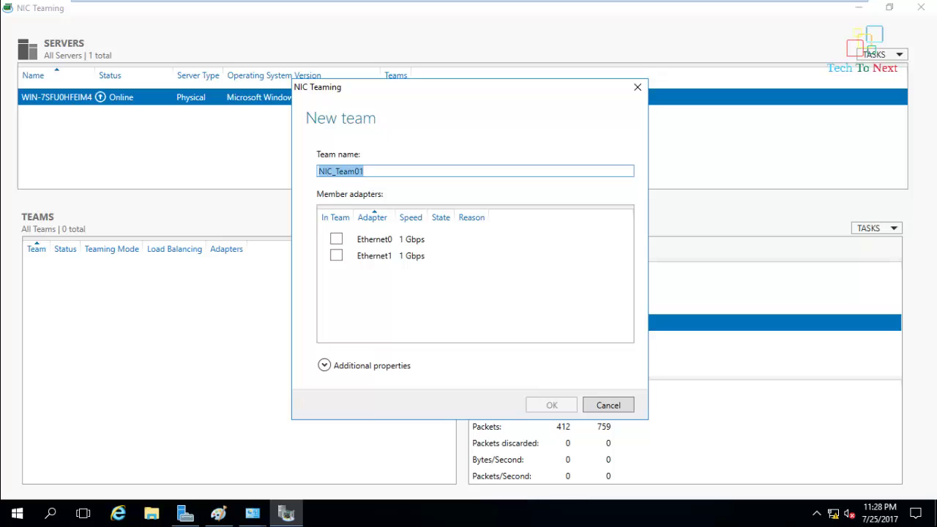
# Step: Try to create the team with Ethernet0 and Ethernet1 as member adapters, and cancel the new team dialog
pyautogui.press('Tab')
pyautogui.press('space')
pyautogui.press('Down')
pyautogui.press('space')
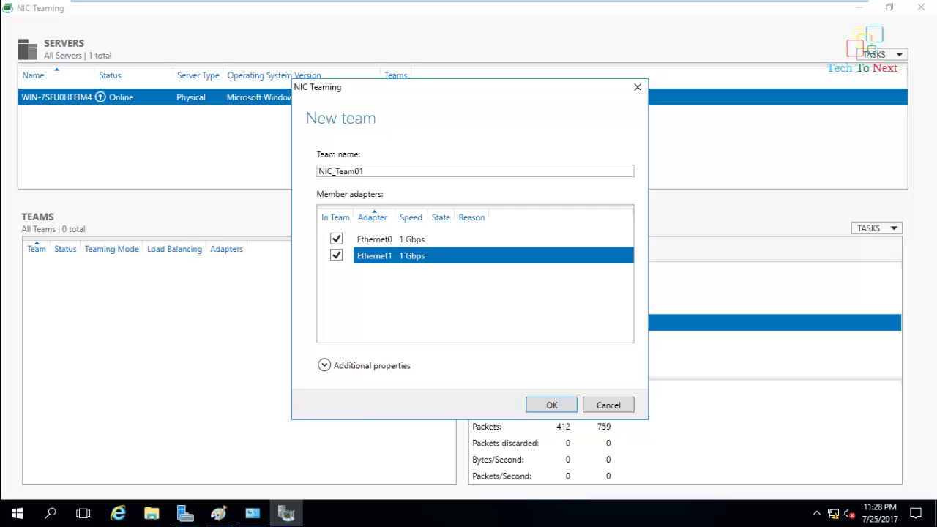
pyautogui.press('Return')
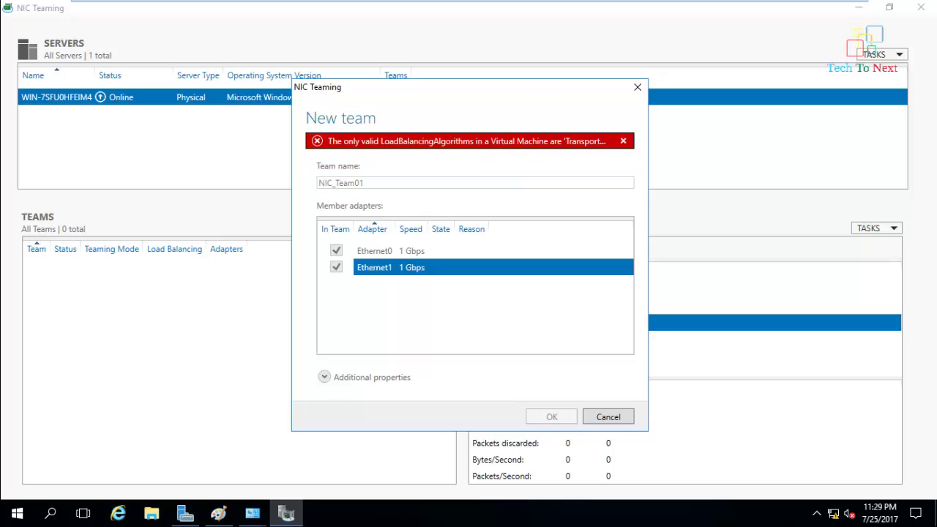
pyautogui.click(608, 416)
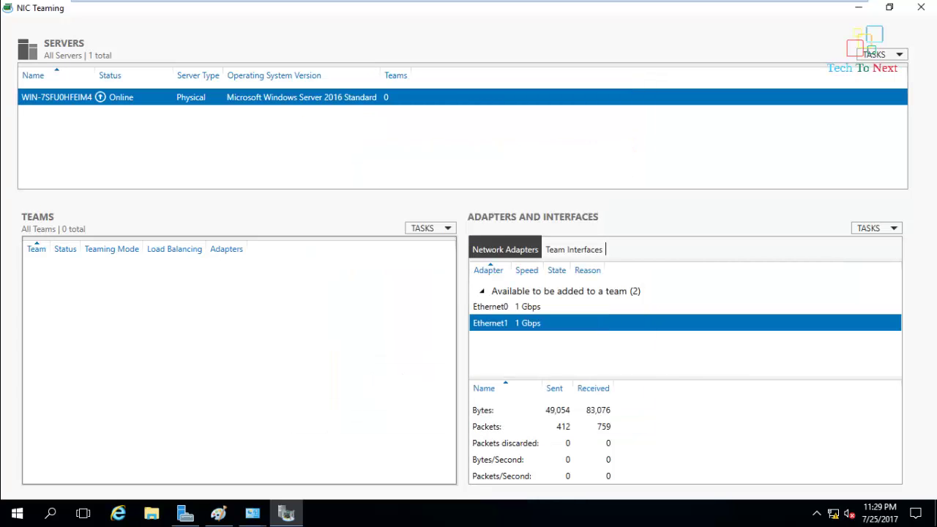
# Step: Examine the team interfaces list and its available tasks
pyautogui.click(578, 250)
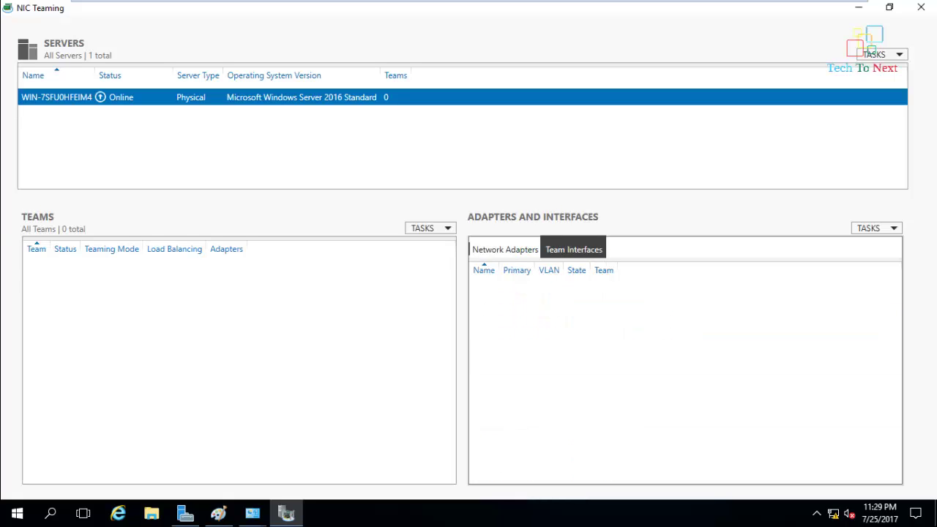
pyautogui.click(876, 228)
pyautogui.press('Escape')
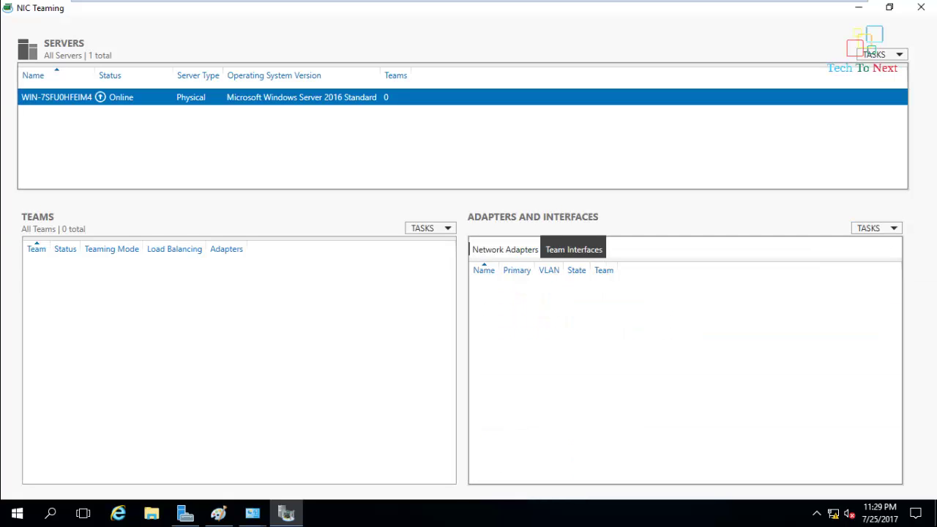
pyautogui.click(878, 54)
pyautogui.click(817, 99)
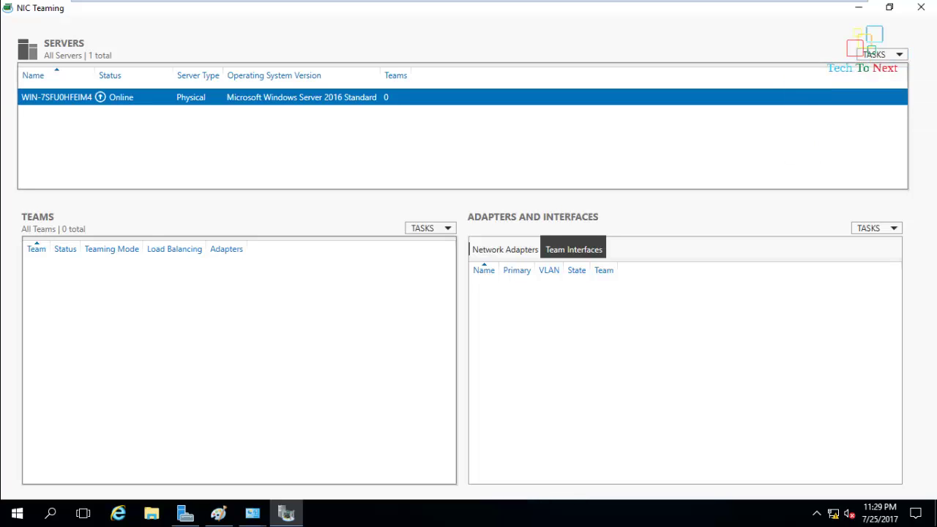
pyautogui.hotkey('alt', 'Tab')
pyautogui.hotkey('alt', 'Tab')
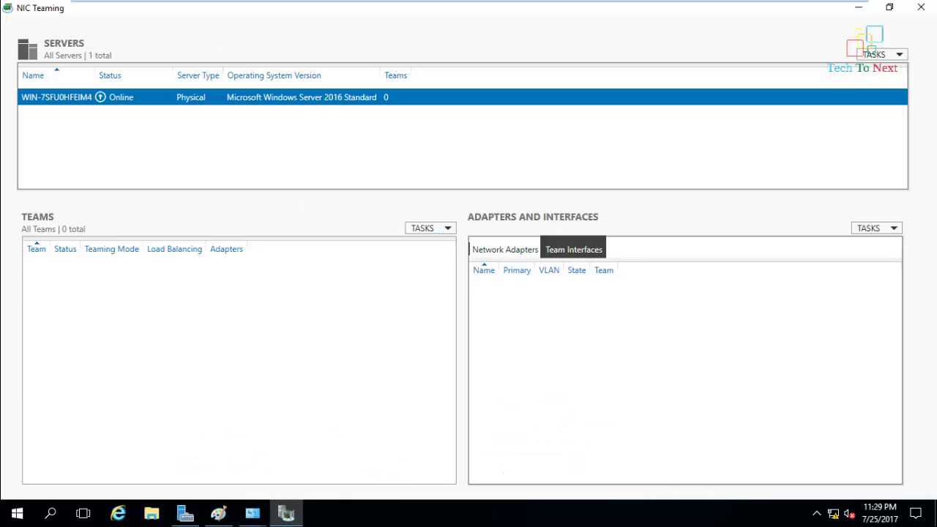
# Step: Try to create a new NIC team named Team01 with Ethernet0 and Ethernet1 as member adapters
pyautogui.click(430, 228)
pyautogui.click(450, 242)
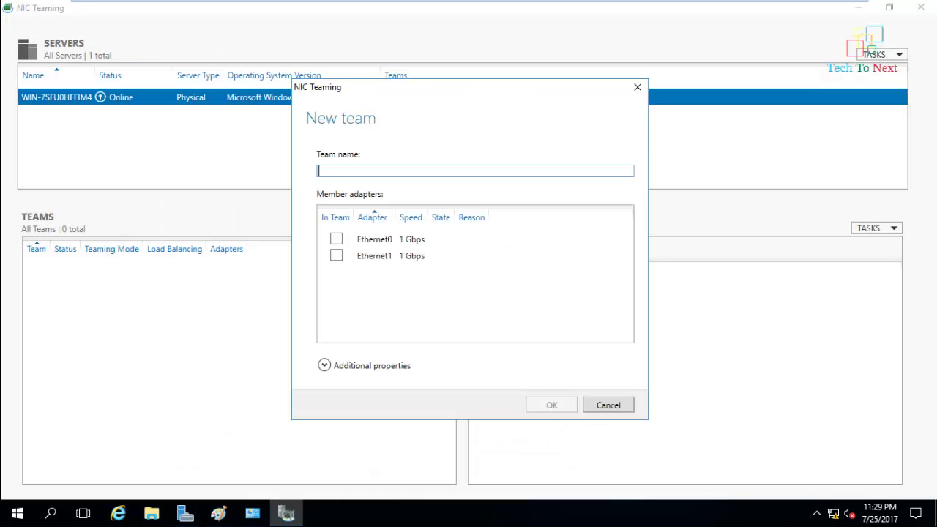
pyautogui.press('Tab')
pyautogui.press('space')
pyautogui.press('Down')
pyautogui.press('space')
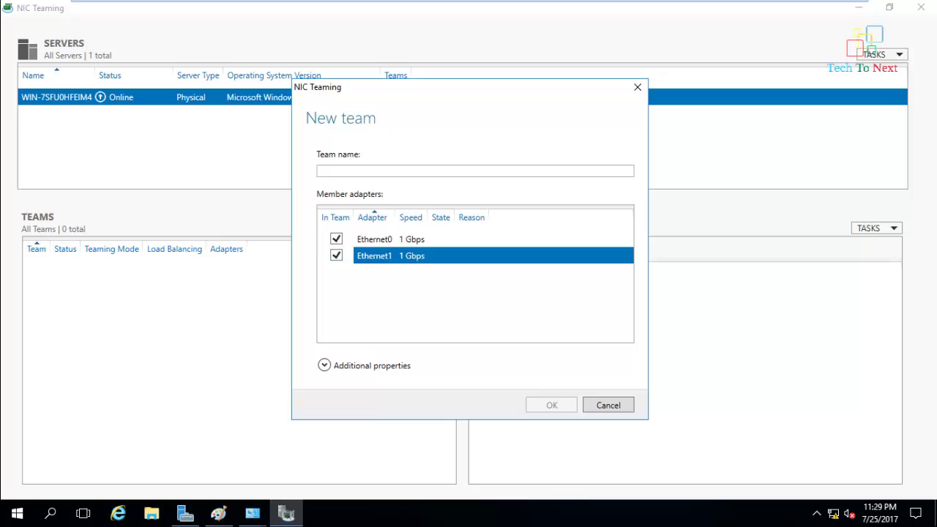
pyautogui.click(320, 171)
pyautogui.write('Tea')
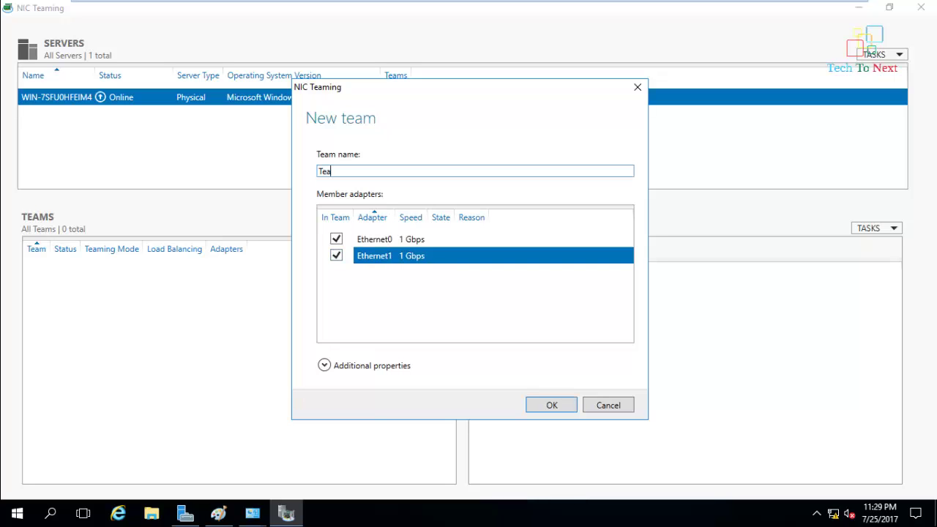
pyautogui.write('m01')
pyautogui.press('Return')
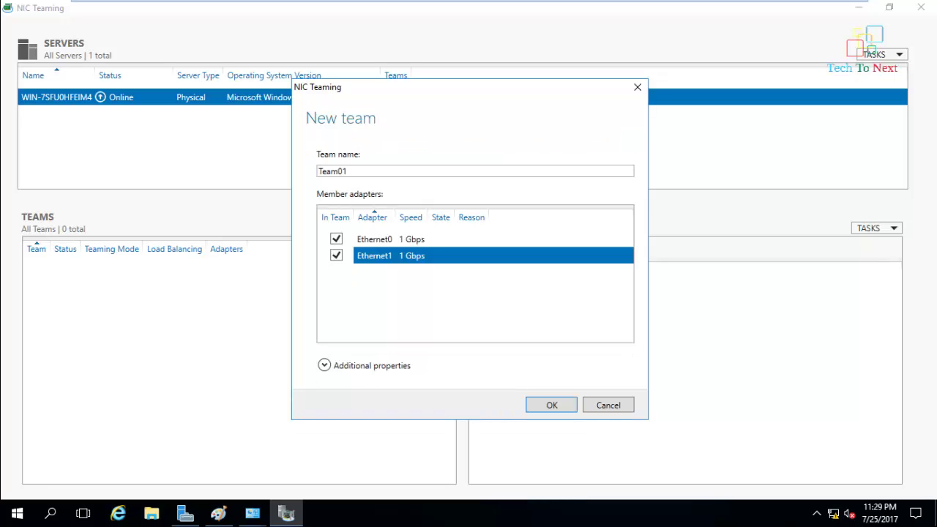
pyautogui.press('Return')
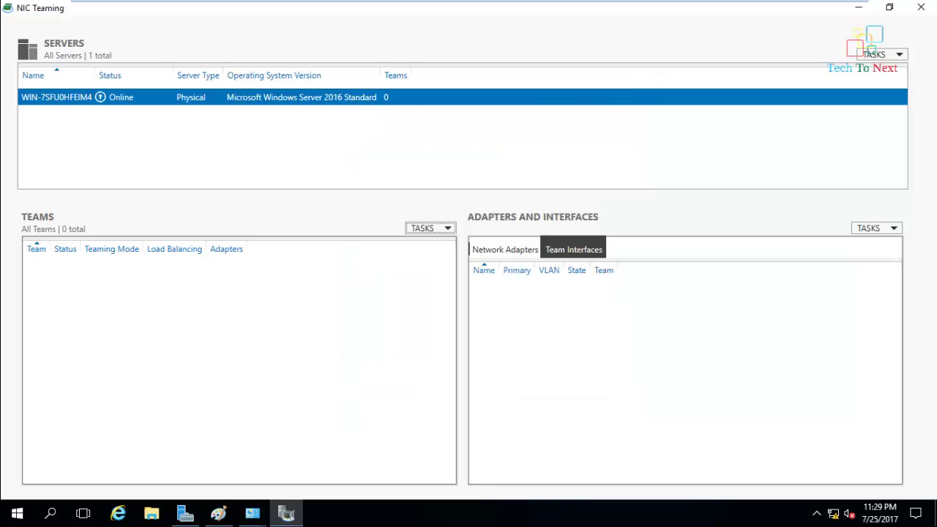
# Step: Switch back to the Windows Server 2016 LAB virtual machine in VMware Workstation
pyautogui.moveTo(469, 1)
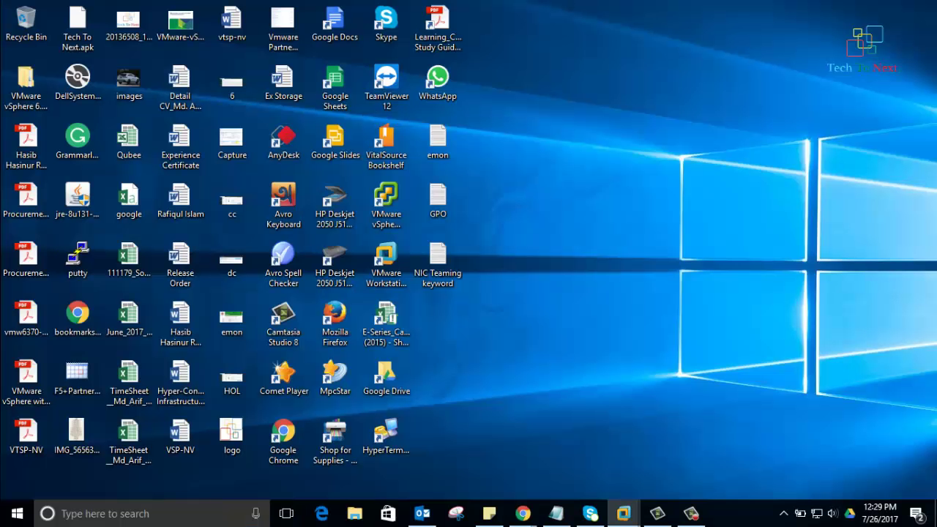
pyautogui.click(814, 9)
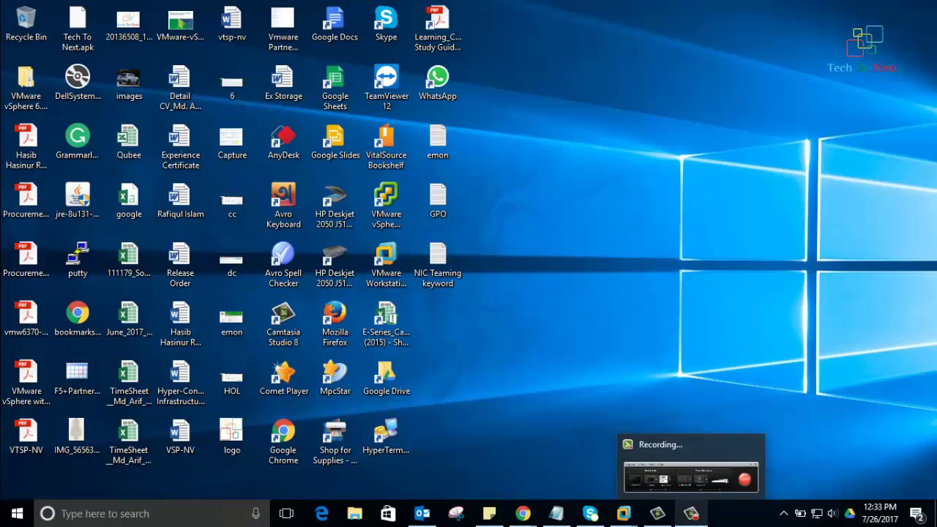
pyautogui.moveTo(624, 514)
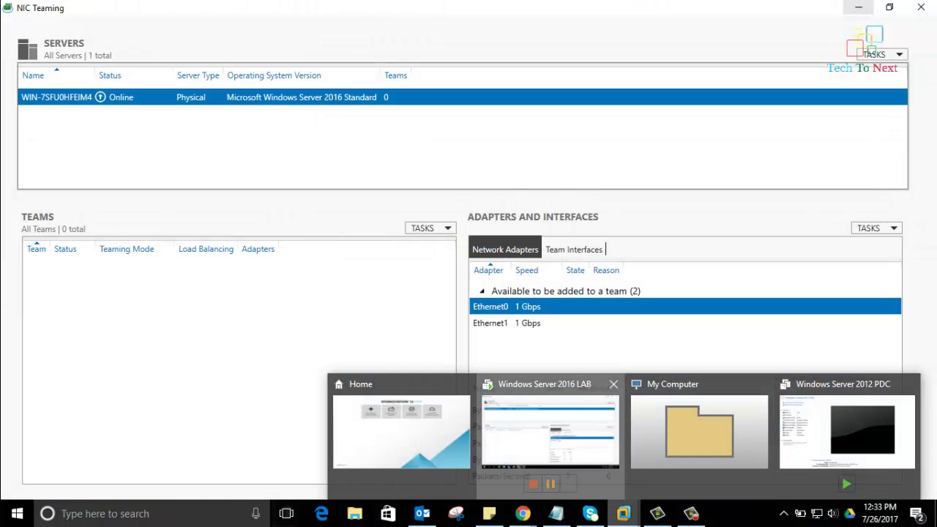
pyautogui.click(550, 432)
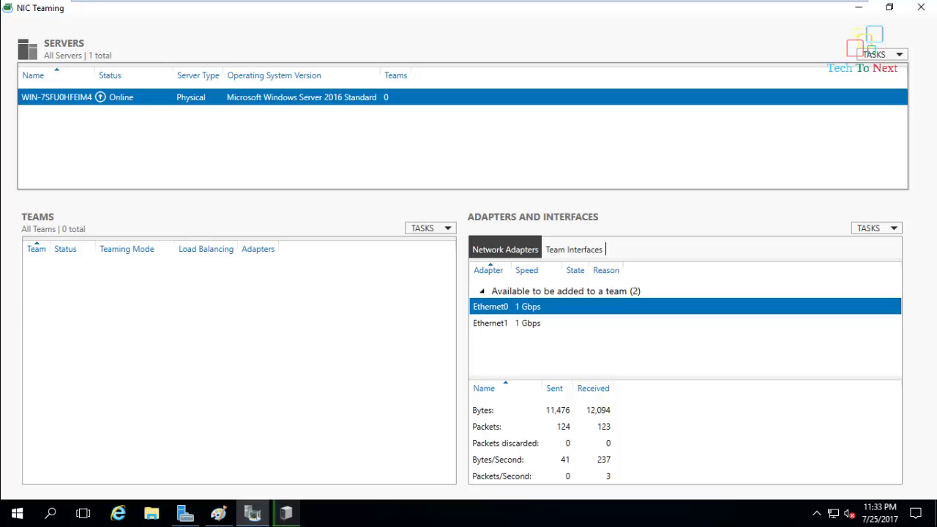
# Step: Start a new team named NIC_Team01 with Ethernet0 and Ethernet1 as members, and show its additional properties
pyautogui.click(431, 227)
pyautogui.click(429, 245)
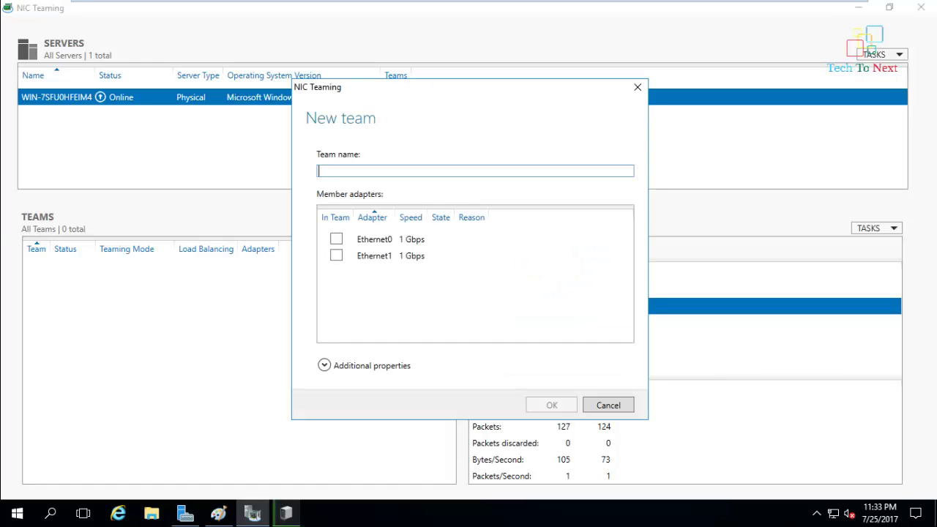
pyautogui.click(336, 239)
pyautogui.click(336, 255)
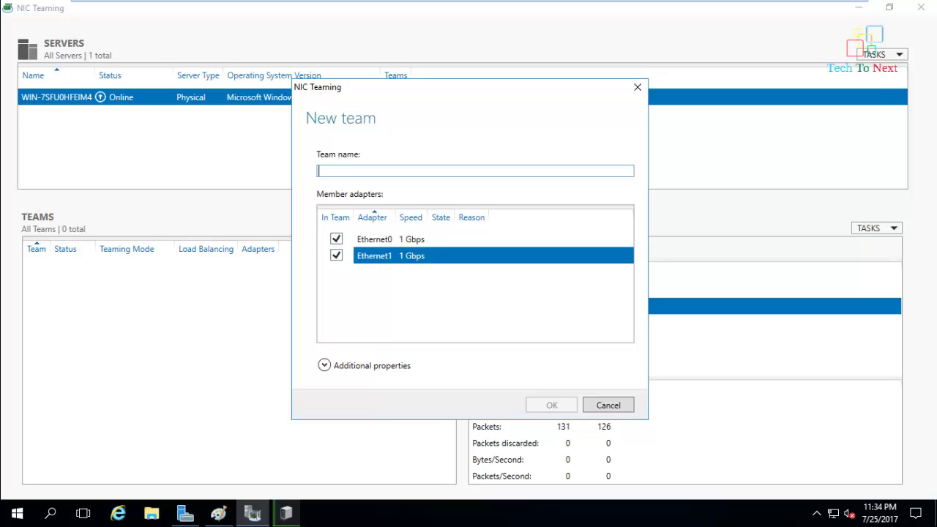
pyautogui.write('NIC')
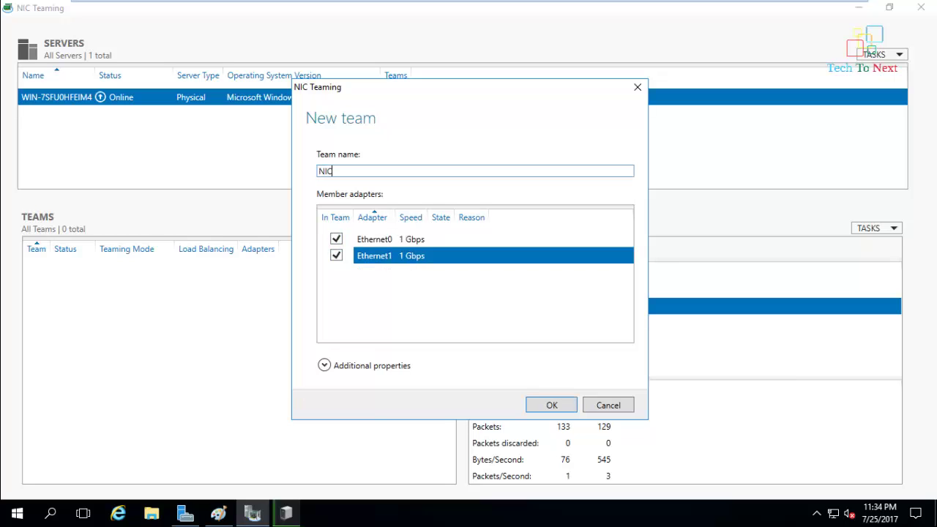
pyautogui.write('_Team01')
pyautogui.click(325, 364)
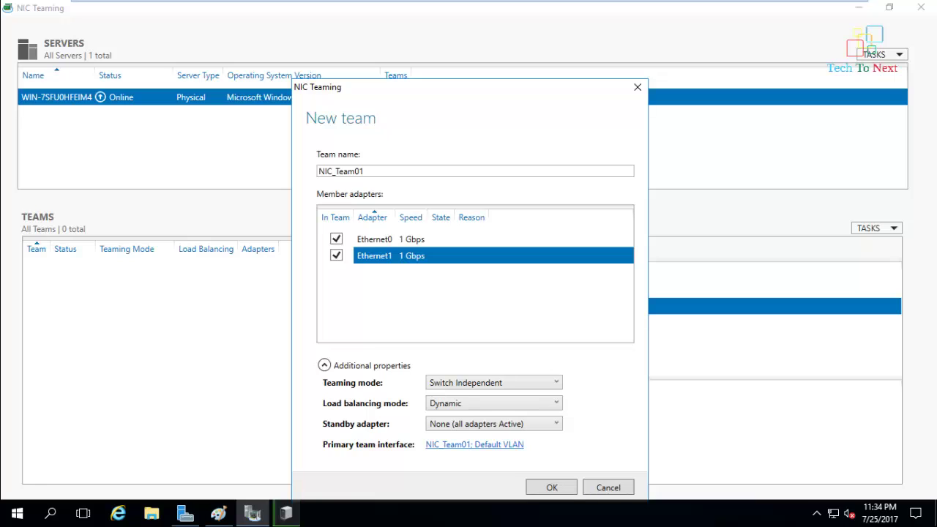
# Step: Try to create the team with Switch Independent teaming mode and Hyper-V Port load balancing
pyautogui.click(493, 382)
pyautogui.click(466, 412)
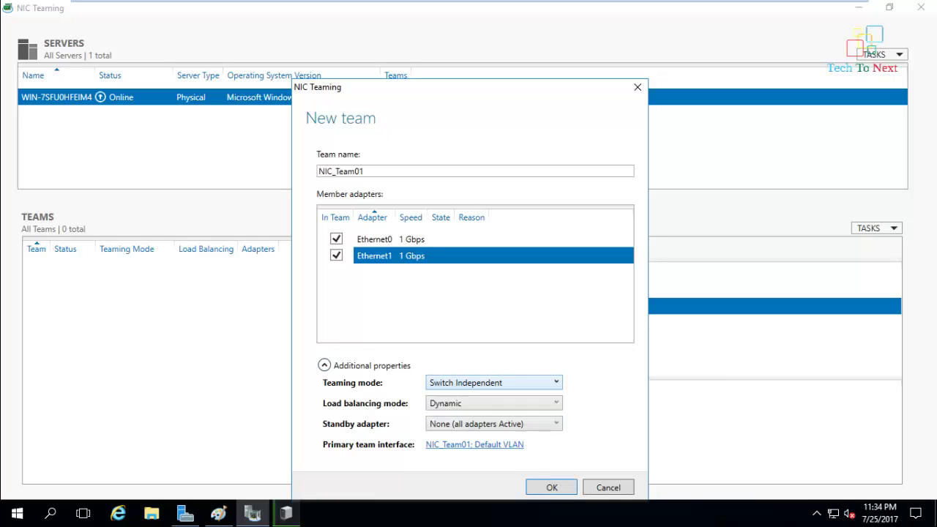
pyautogui.click(494, 403)
pyautogui.click(454, 432)
pyautogui.click(551, 488)
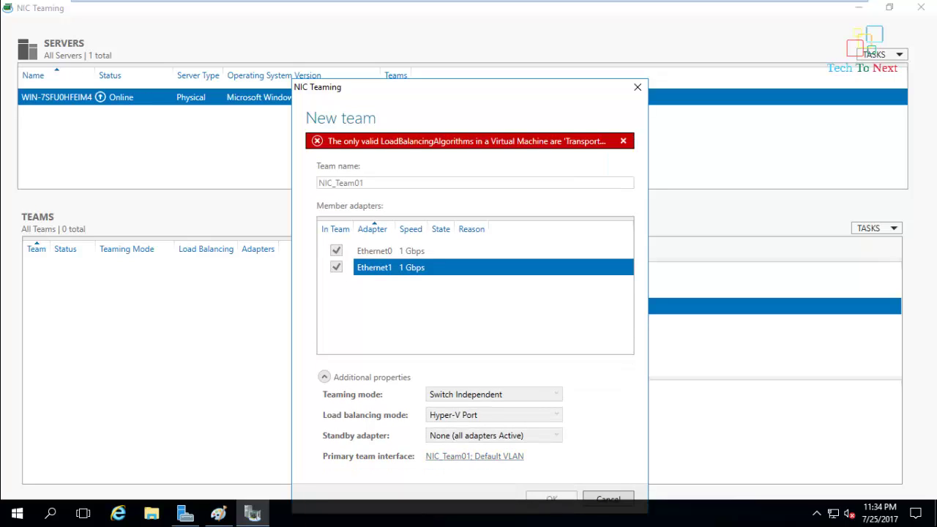
# Step: Keep the teaming mode at Switch Independent, set the load balancing mode to Address Hash, and create the team
pyautogui.click(494, 404)
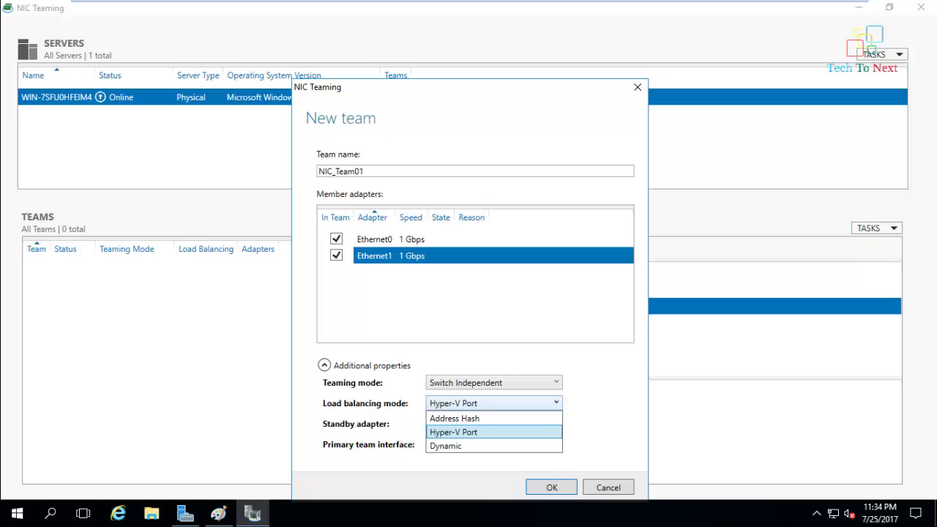
pyautogui.click(453, 432)
pyautogui.click(494, 383)
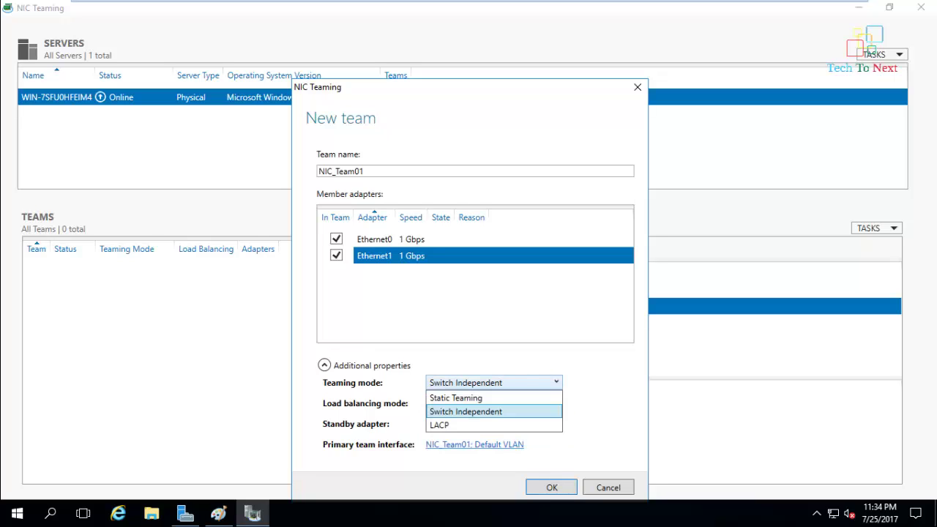
pyautogui.click(466, 411)
pyautogui.click(494, 403)
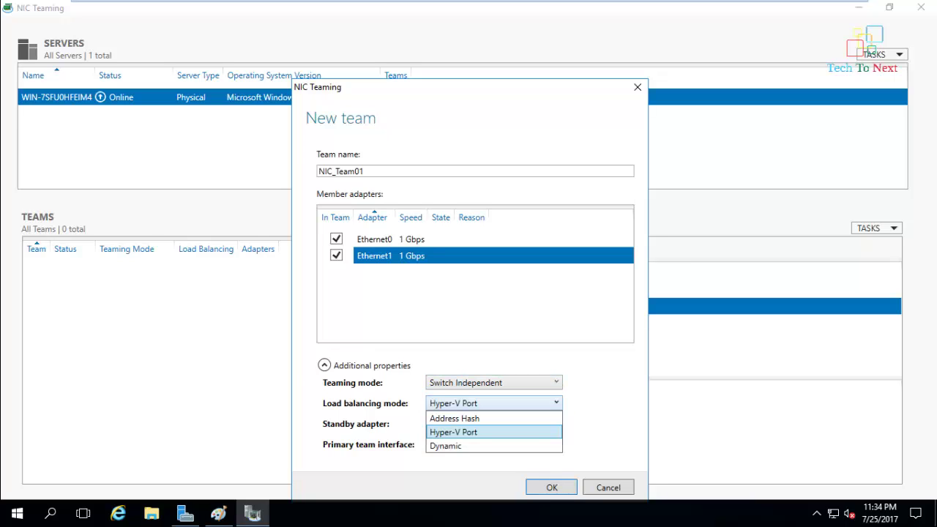
pyautogui.press('Return')
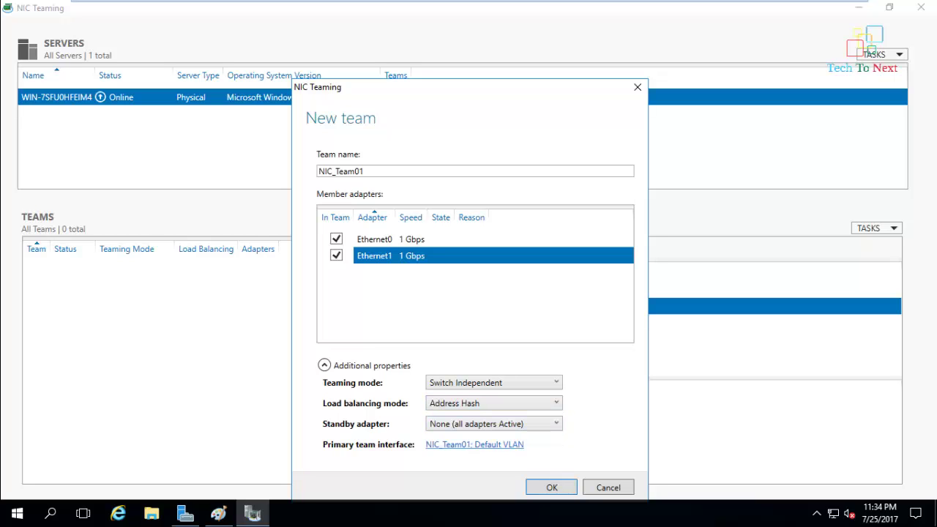
pyautogui.press('Return')
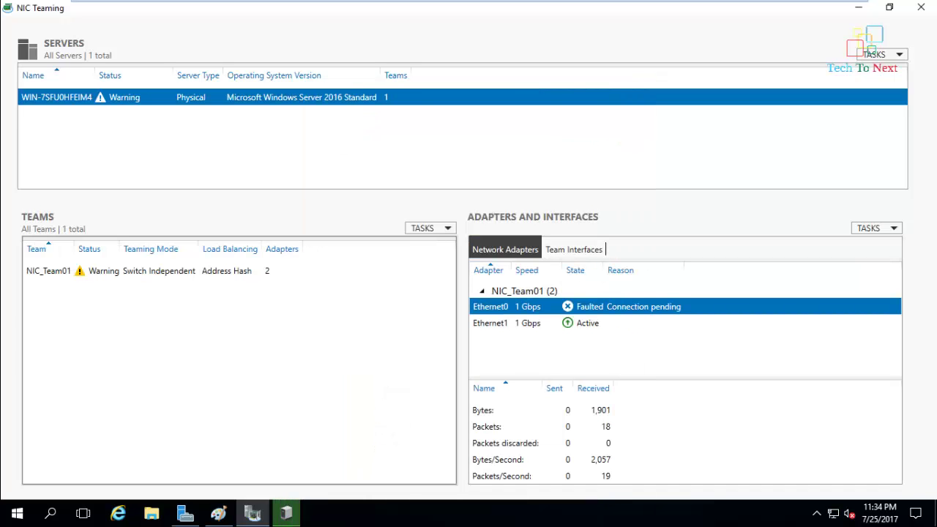
# Step: Examine the status and traffic of NIC_Team01 and its Ethernet0 and Ethernet1 members, refreshing all server information
pyautogui.click(48, 271)
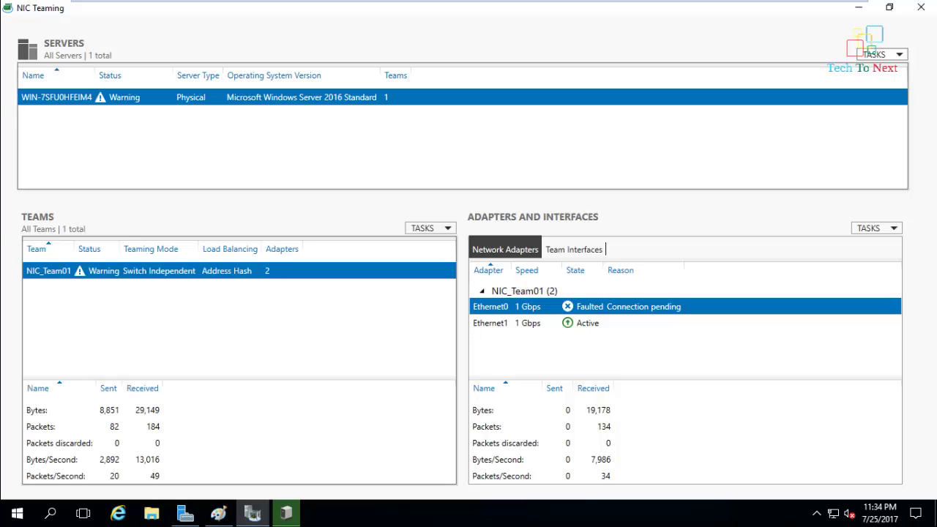
pyautogui.click(881, 54)
pyautogui.click(832, 85)
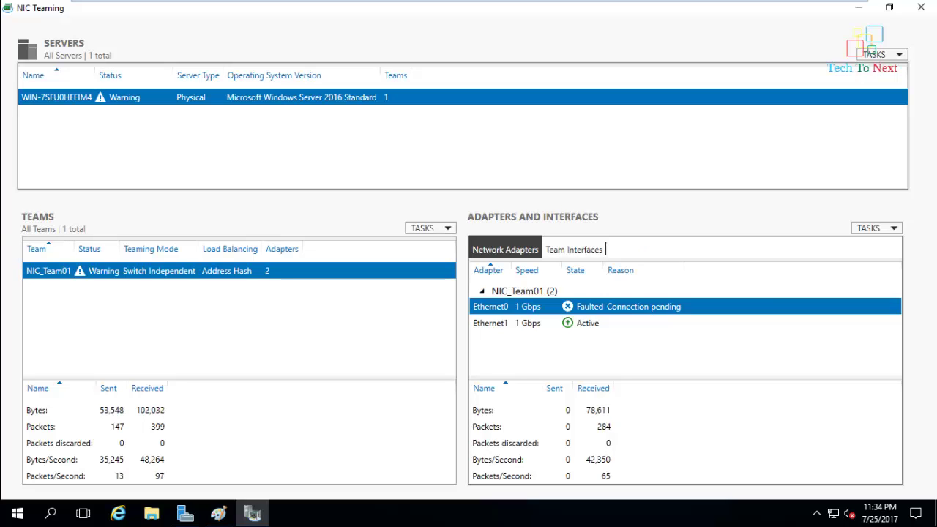
pyautogui.click(491, 323)
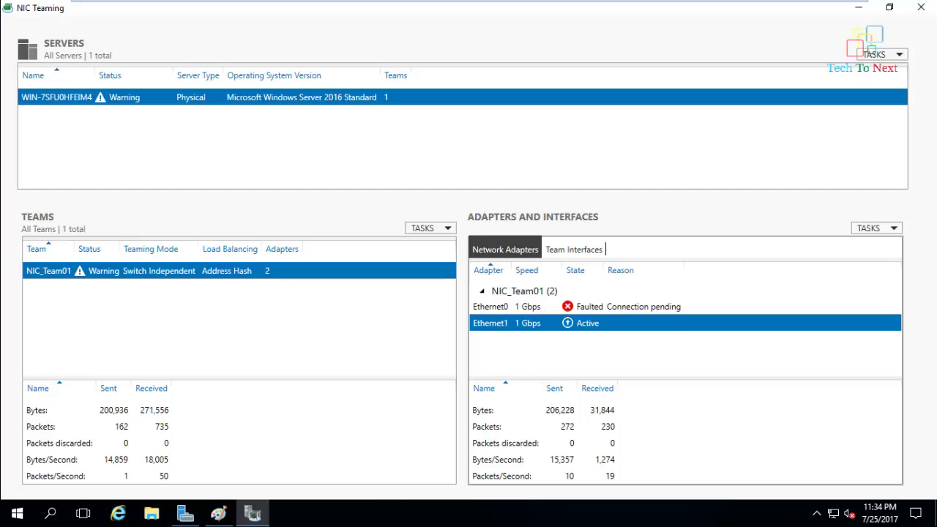
pyautogui.click(491, 307)
pyautogui.click(882, 54)
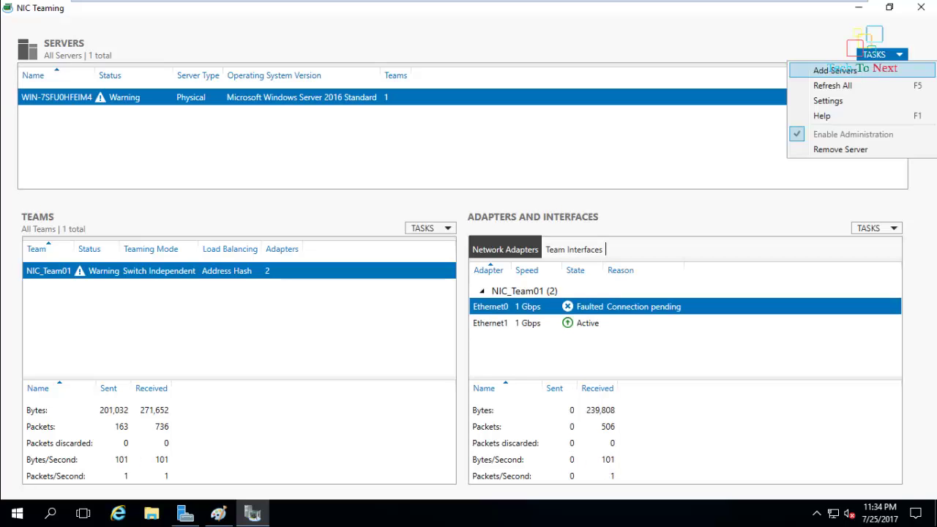
pyautogui.press('F5')
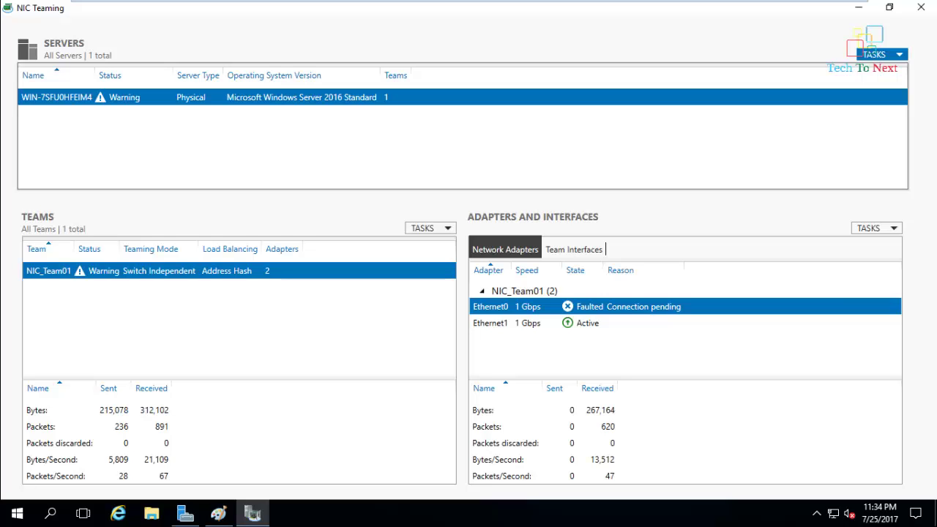
pyautogui.click(878, 54)
pyautogui.click(814, 84)
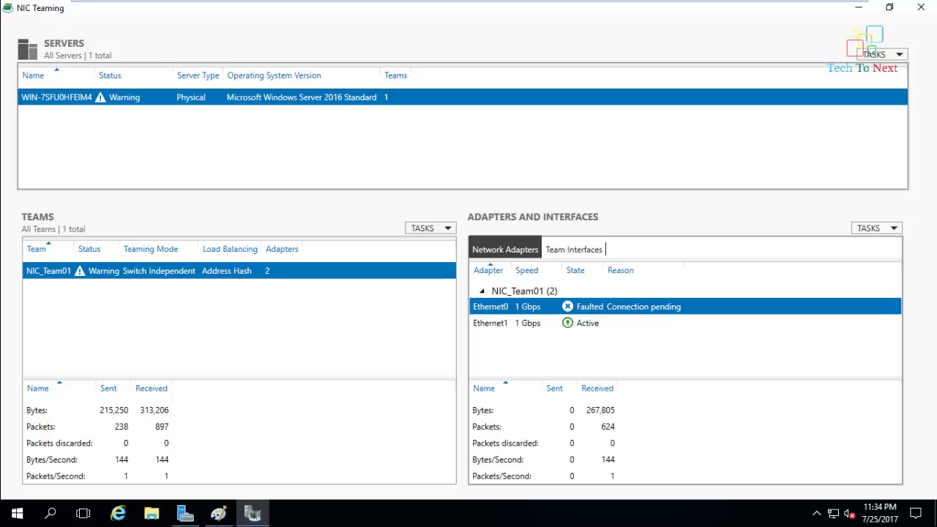
# Step: Minimize the NIC Teaming window and open the adapter settings from Network and Sharing Center
pyautogui.click(859, 7)
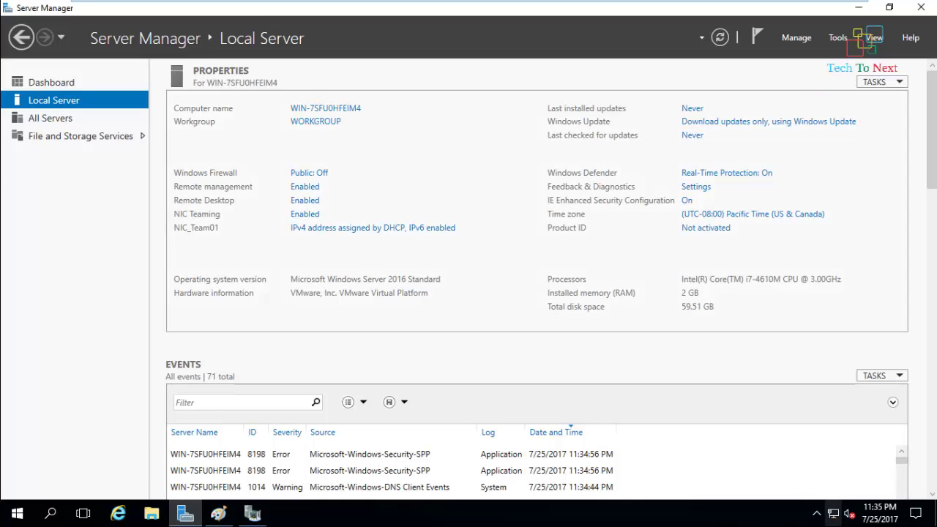
pyautogui.rightClick(833, 514)
pyautogui.click(838, 505)
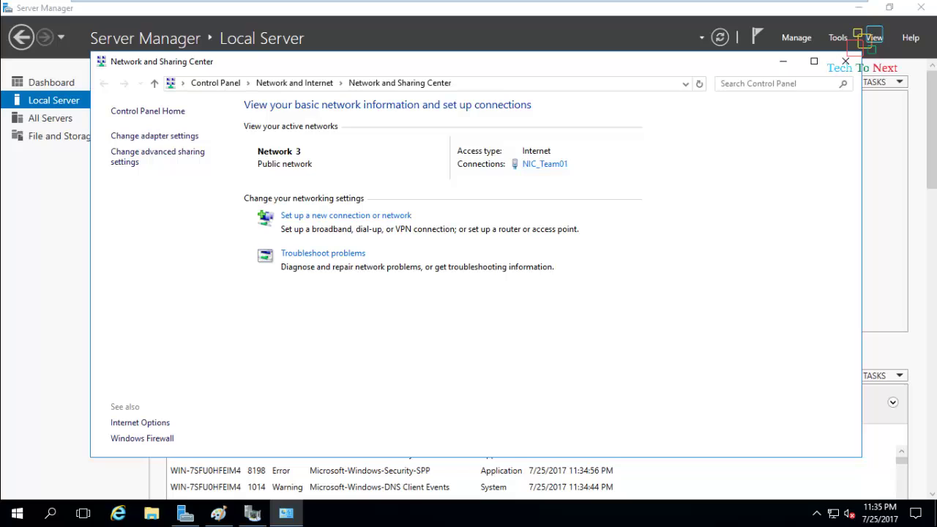
pyautogui.click(154, 136)
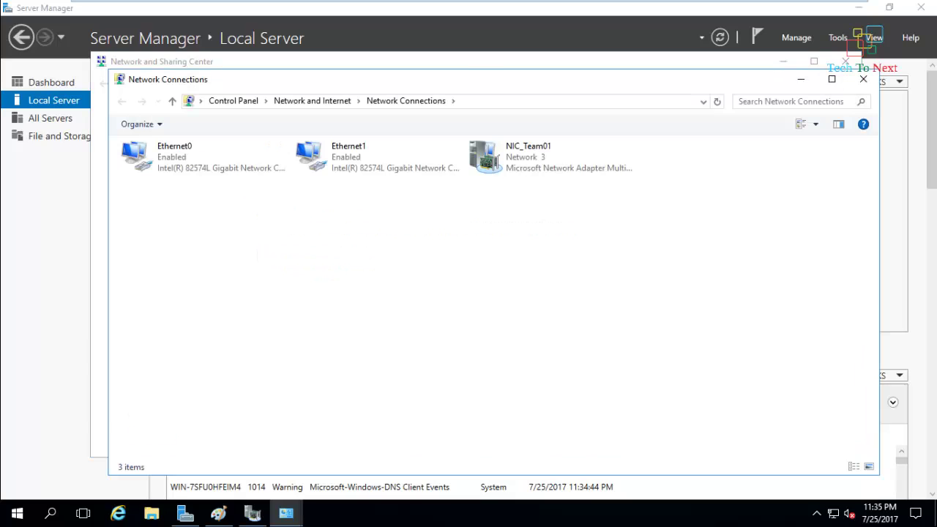
# Step: Open the properties of the Ethernet0 connection to examine which network items it uses
pyautogui.moveTo(418, 235); pyautogui.dragTo(182, 142)
pyautogui.click(553, 156)
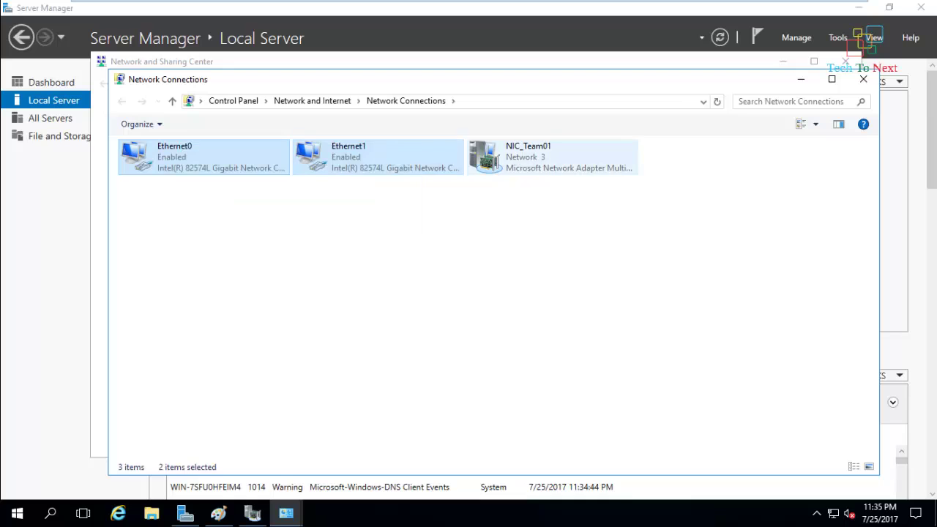
pyautogui.hotkey('ctrl', 'space')
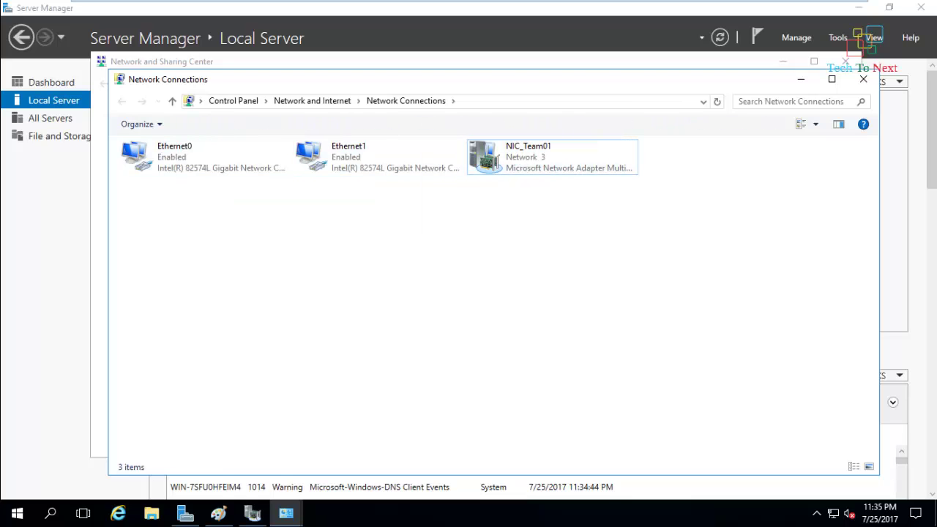
pyautogui.rightClick(335, 246)
pyautogui.click(363, 301)
pyautogui.rightClick(175, 147)
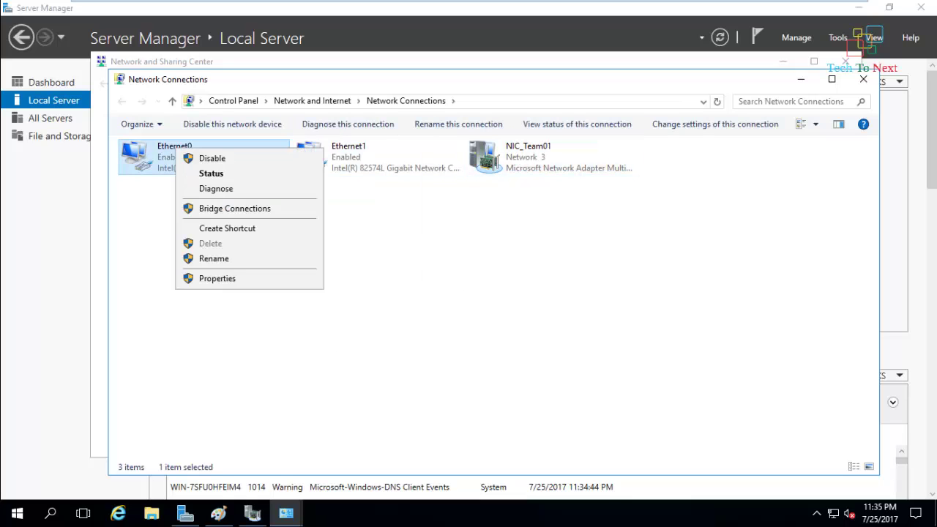
pyautogui.click(217, 278)
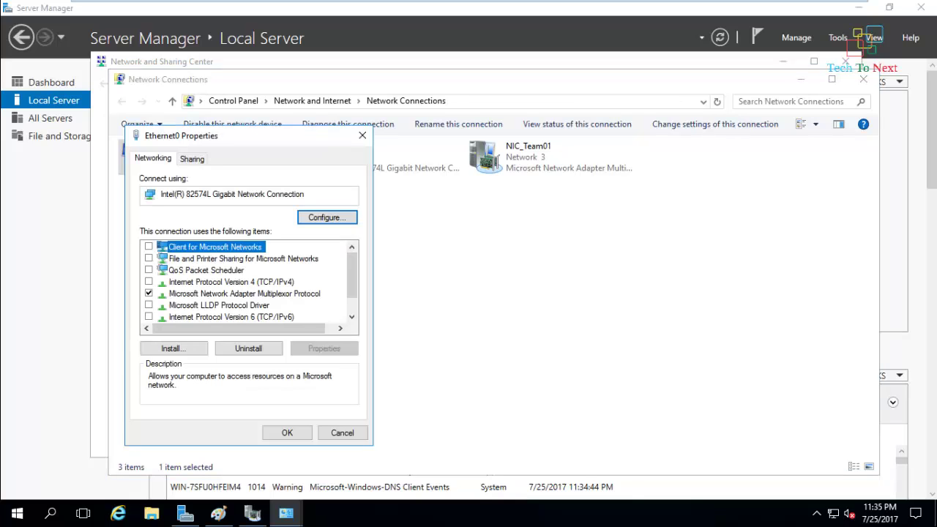
# Step: Examine the IPv4 and IPv6 items in the Ethernet0 properties and close them without saving changes
pyautogui.scroll(-1, 249, 282)
pyautogui.click(232, 259)
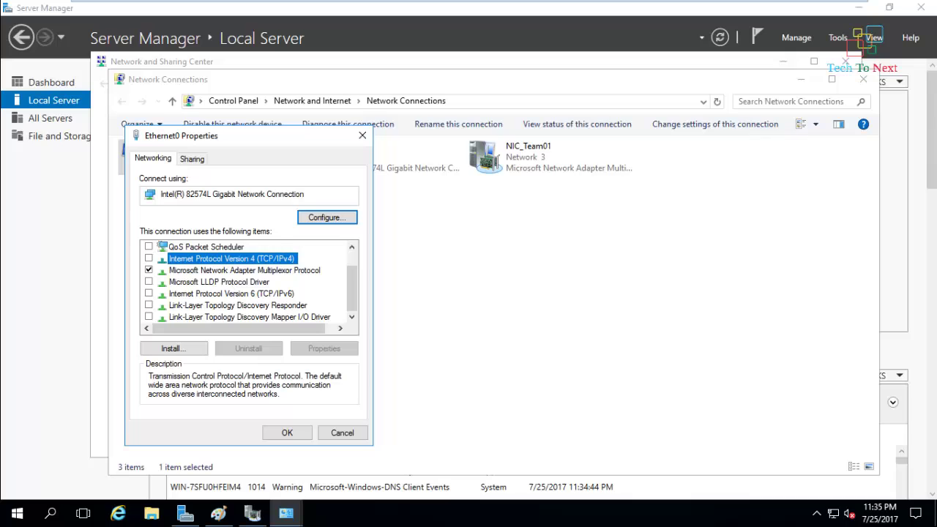
pyautogui.click(149, 293)
pyautogui.press('space')
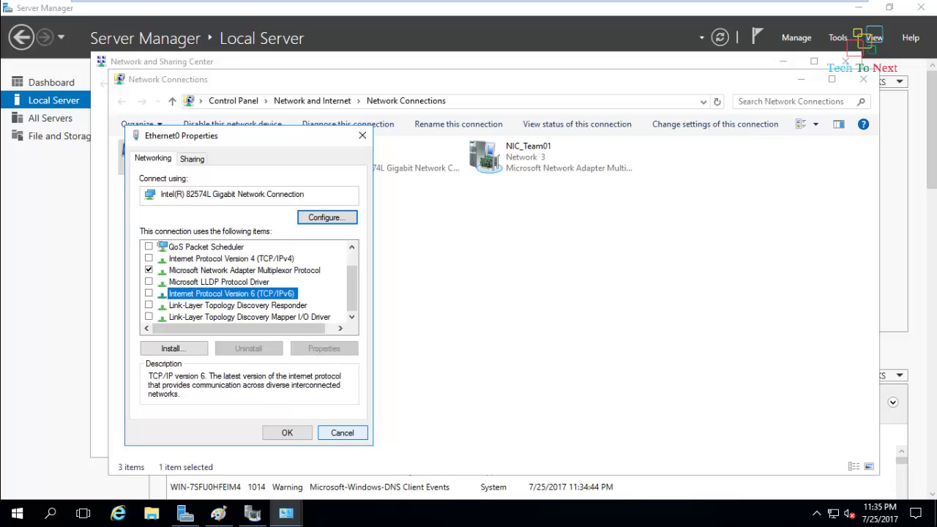
pyautogui.click(342, 433)
# Step: Open the properties of Ethernet1 to examine which network items it uses, and cancel out of them
pyautogui.rightClick(341, 153)
pyautogui.click(383, 281)
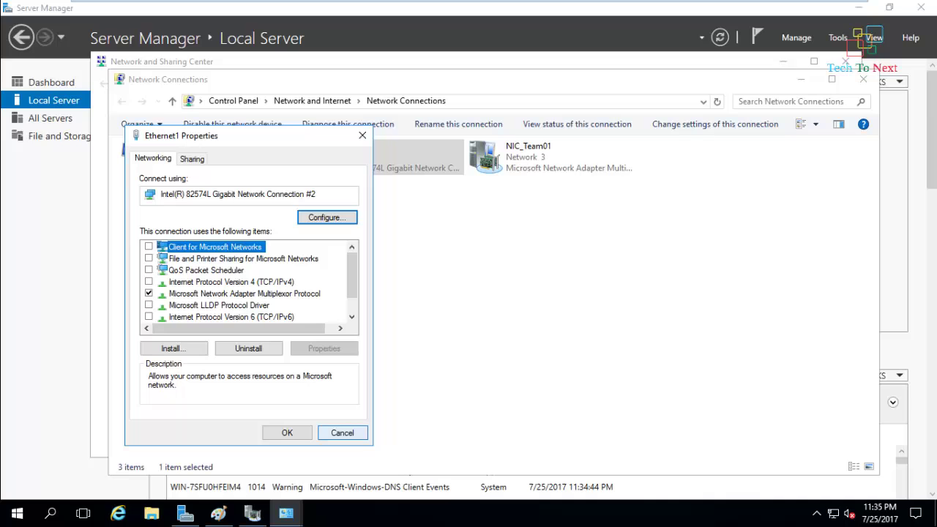
pyautogui.click(342, 433)
# Step: Open the properties of the NIC_Team01 connection and disable Internet Protocol Version 6 (TCP/IPv6)
pyautogui.click(553, 156)
pyautogui.rightClick(502, 158)
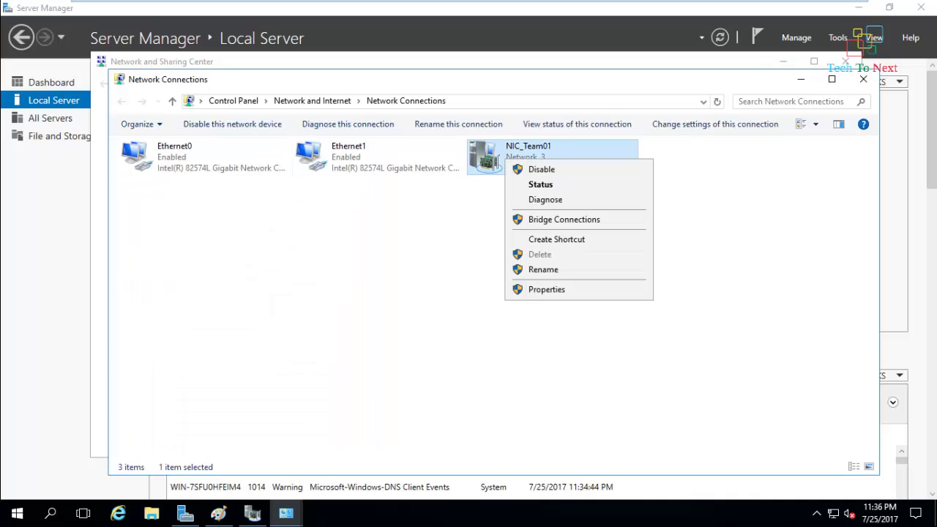
pyautogui.click(542, 289)
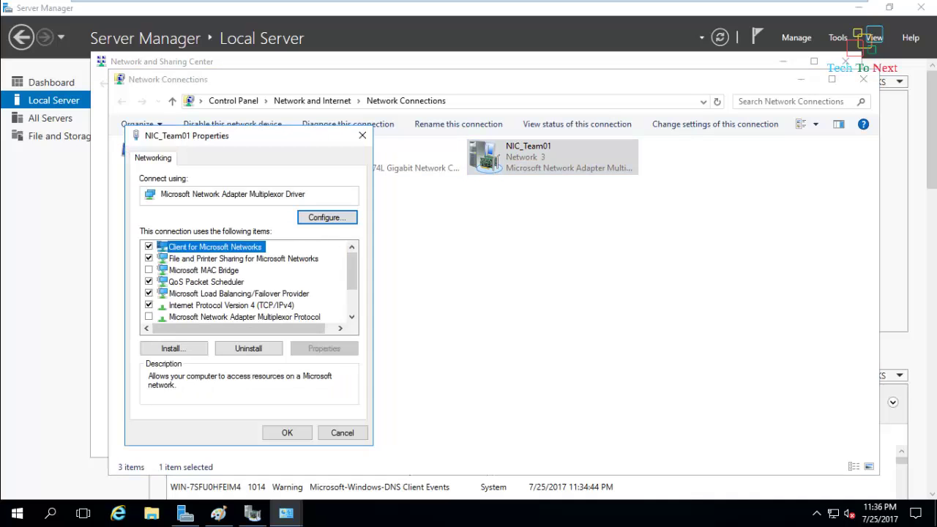
pyautogui.click(231, 305)
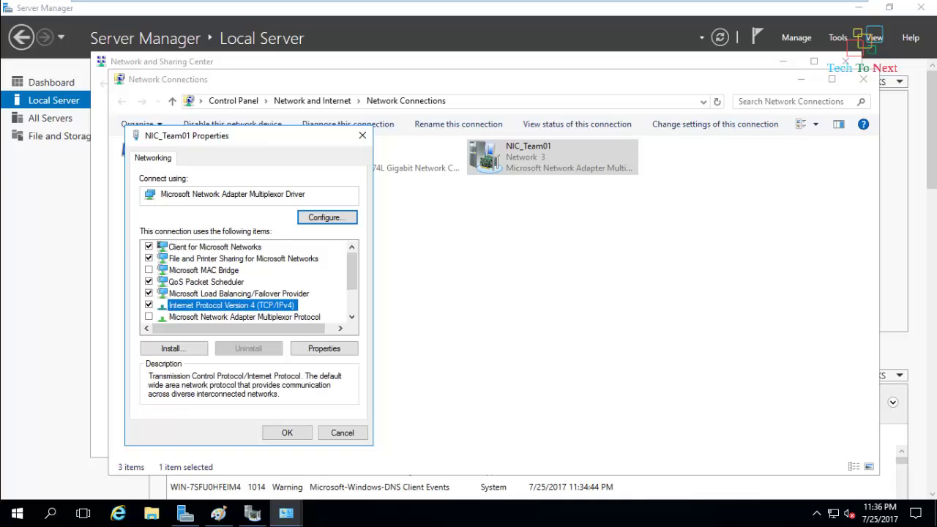
pyautogui.scroll(-2, 249, 285)
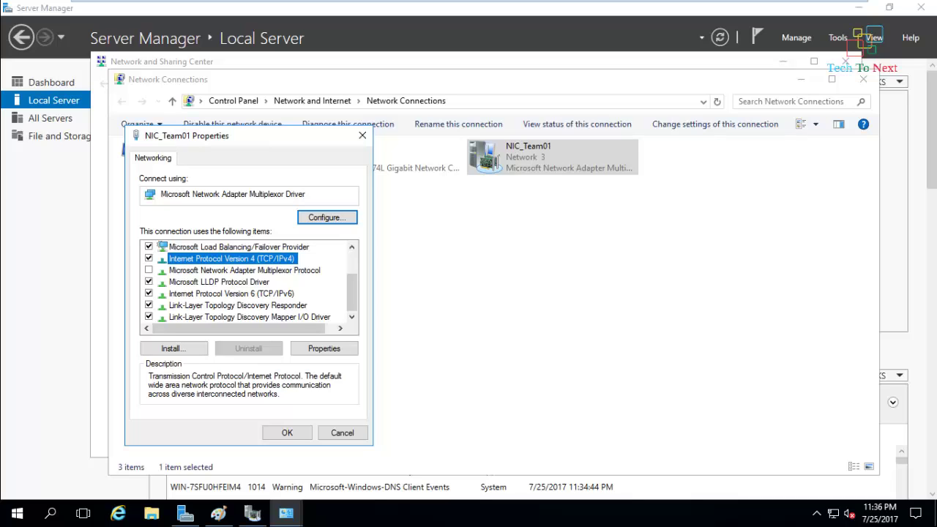
pyautogui.click(148, 294)
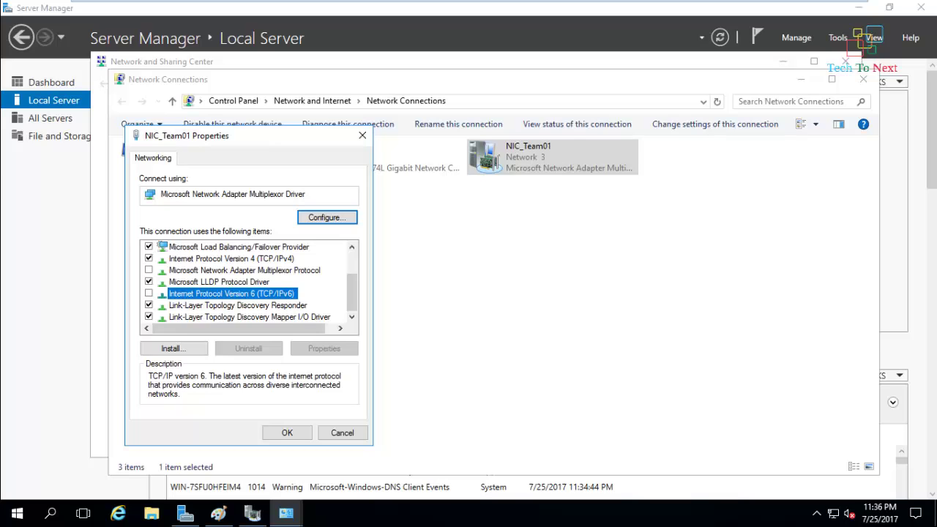
# Step: View the Internet Protocol Version 4 (TCP/IPv4) settings of NIC_Team01, cancel out of them, and confirm the team's connection properties
pyautogui.click(232, 258)
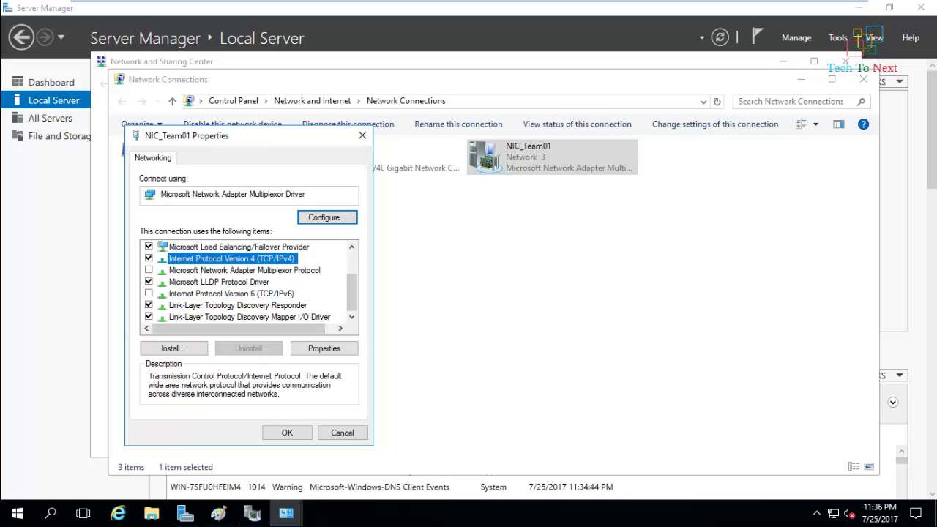
pyautogui.click(324, 348)
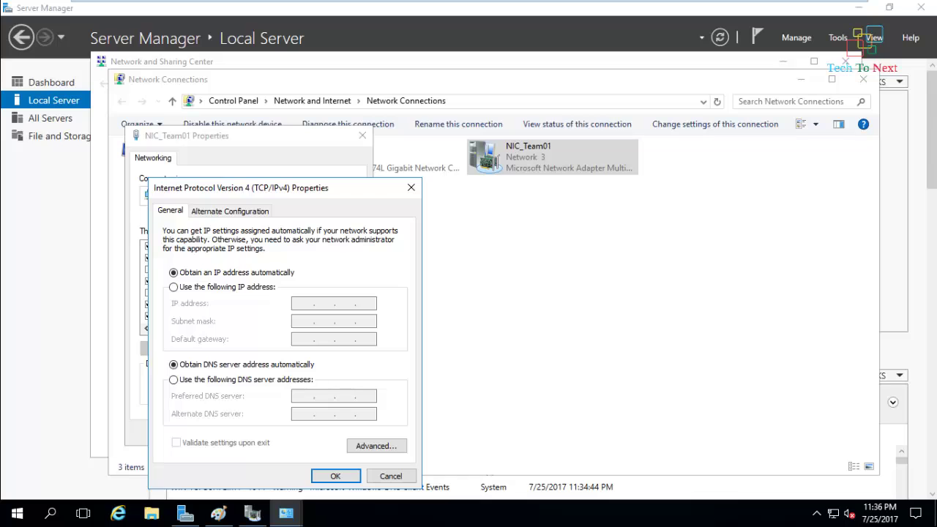
pyautogui.click(391, 476)
pyautogui.click(287, 432)
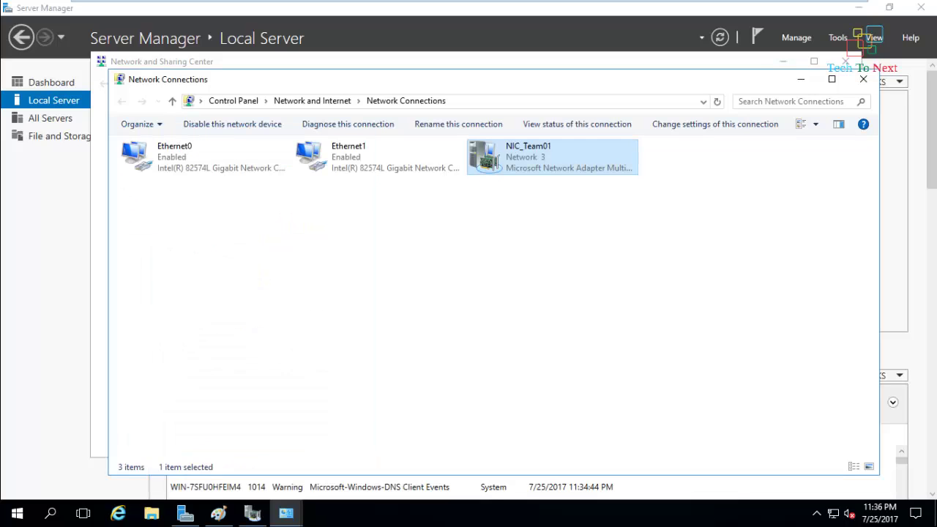
pyautogui.click(527, 157)
pyautogui.rightClick(495, 152)
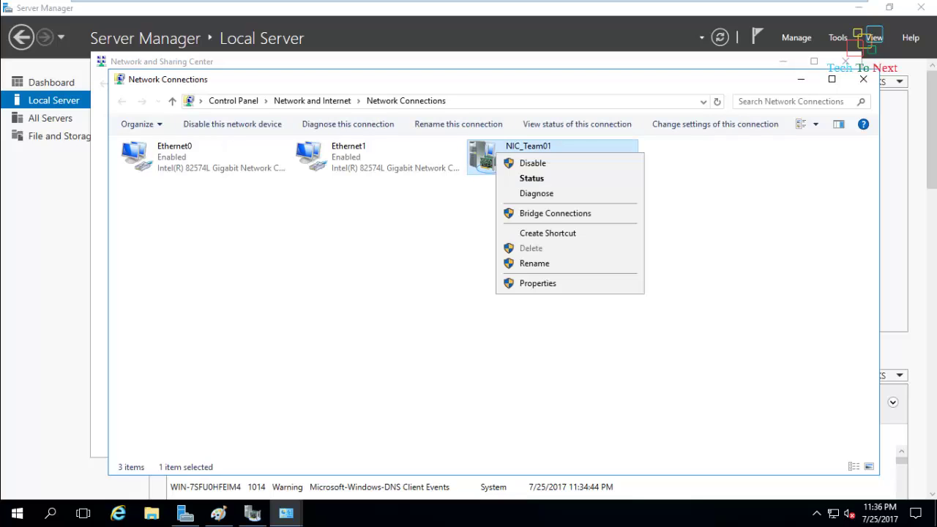
pyautogui.press('Escape')
pyautogui.hotkey('ctrl', 'space')
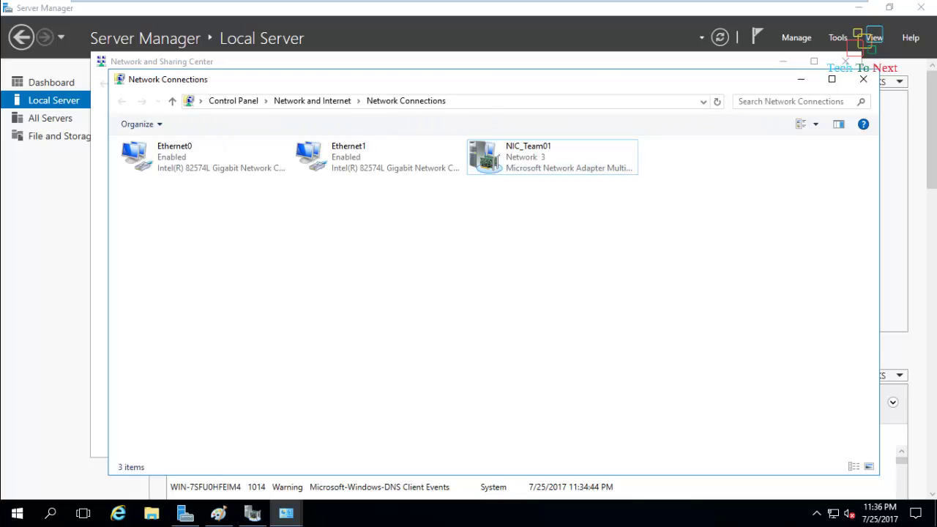
pyautogui.moveTo(170, 249); pyautogui.dragTo(404, 148)
pyautogui.click(404, 219)
pyautogui.moveTo(112, 180); pyautogui.dragTo(366, 142)
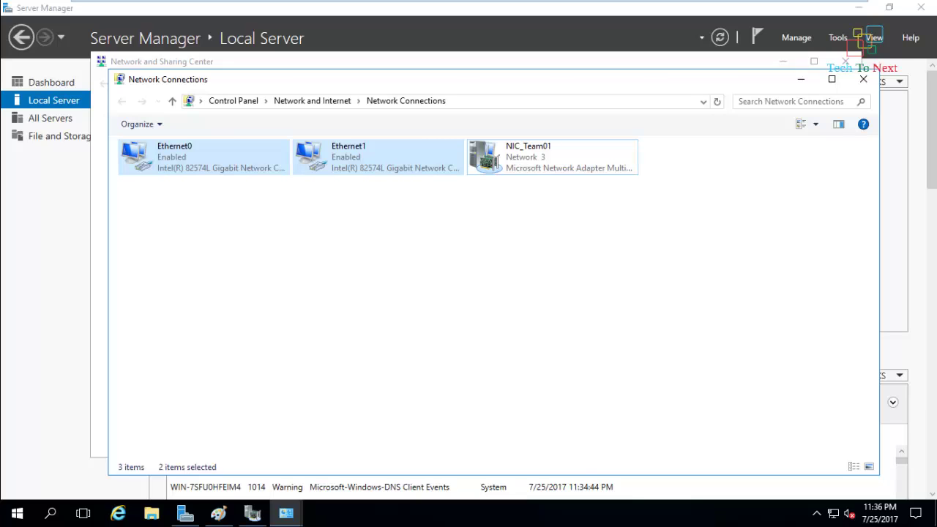
pyautogui.click(388, 234)
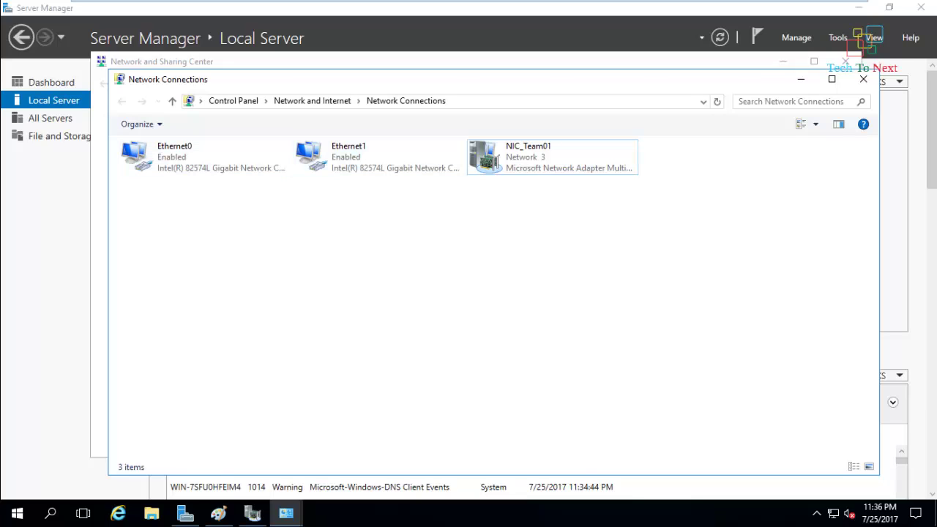
pyautogui.click(552, 157)
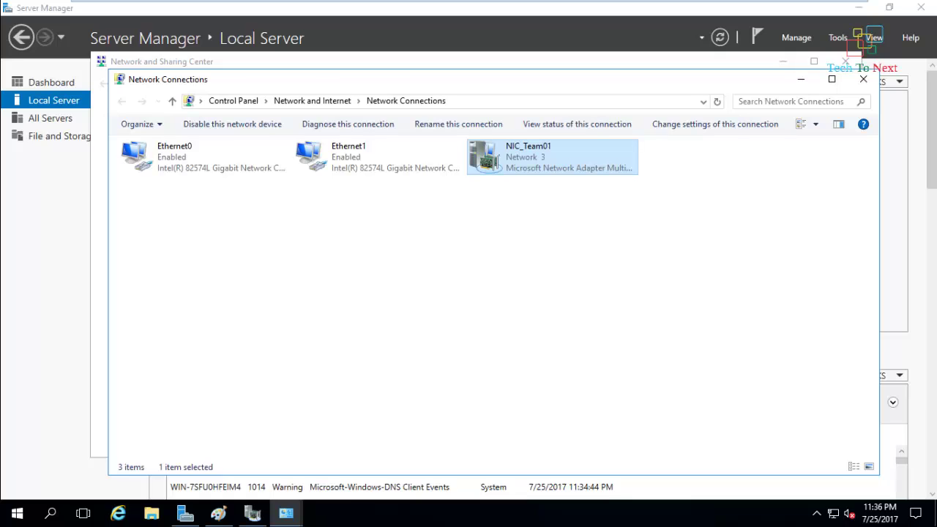
pyautogui.click(494, 293)
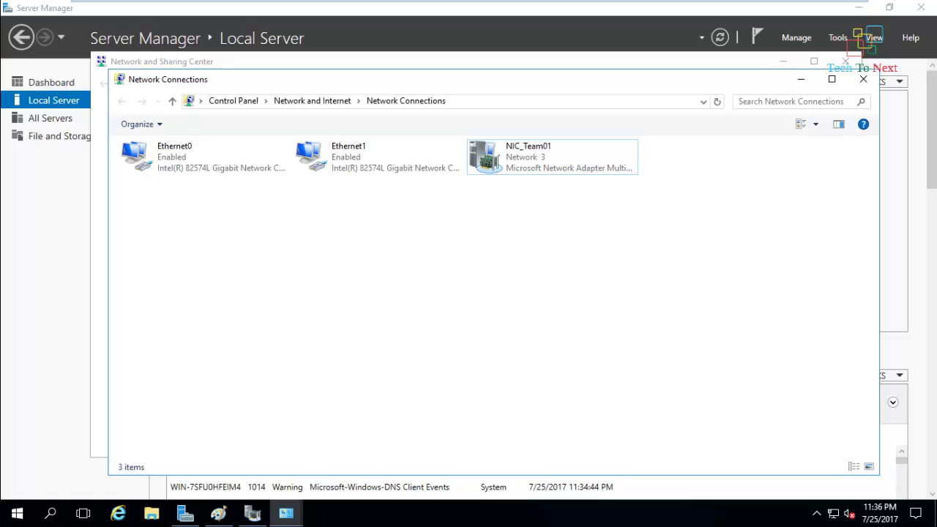
# Step: Enable Internet Protocol Version 4 (TCP/IPv4) in the Ethernet0 properties, disable it again, and close the properties
pyautogui.rightClick(158, 144)
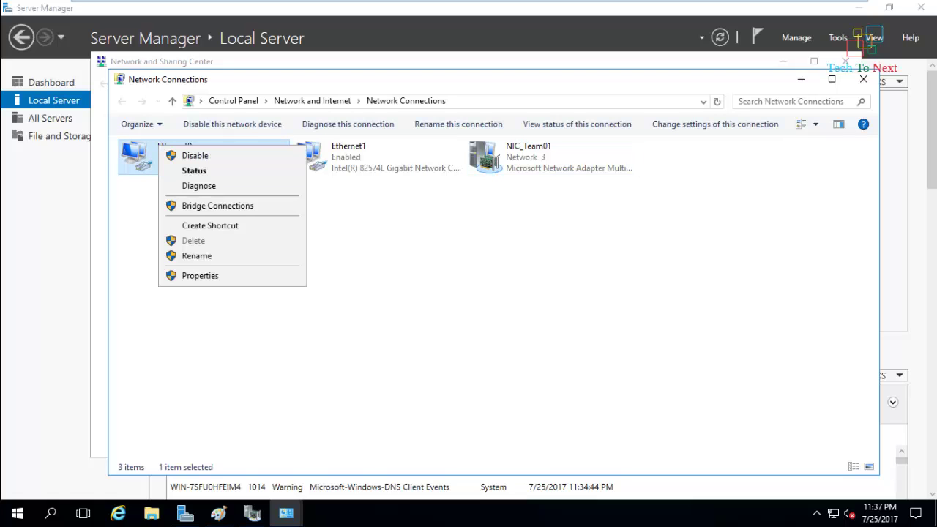
pyautogui.click(200, 275)
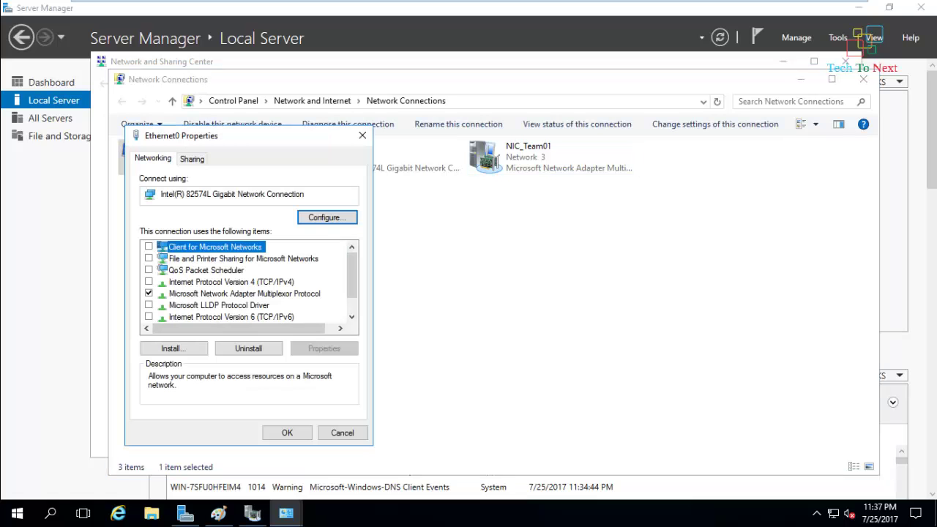
pyautogui.click(232, 281)
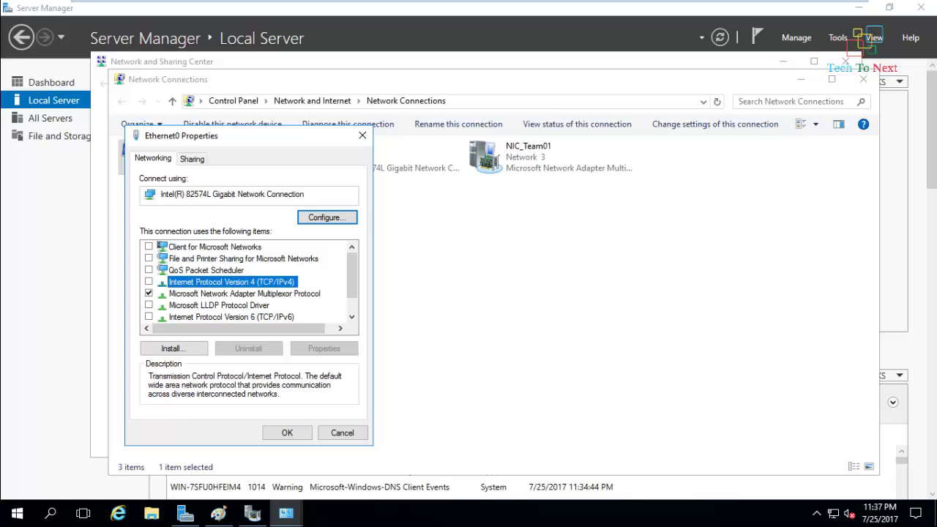
pyautogui.click(149, 281)
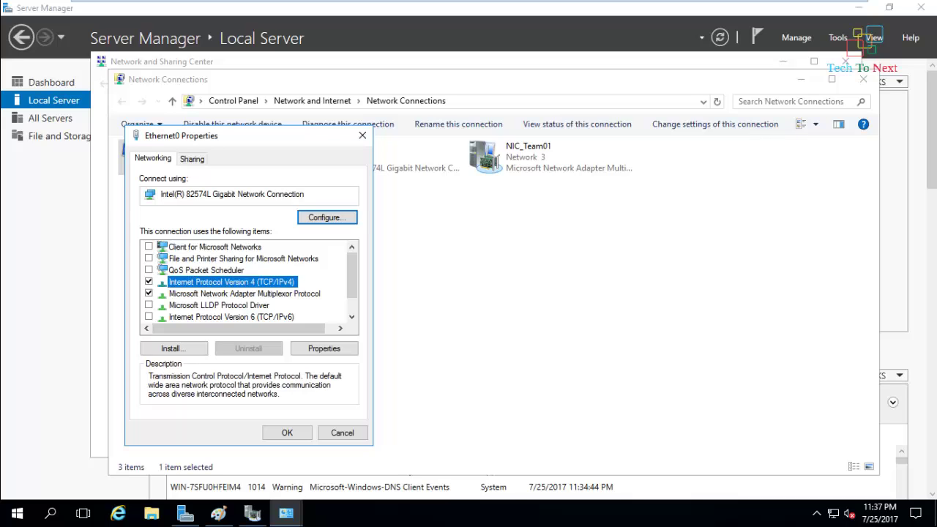
pyautogui.press('space')
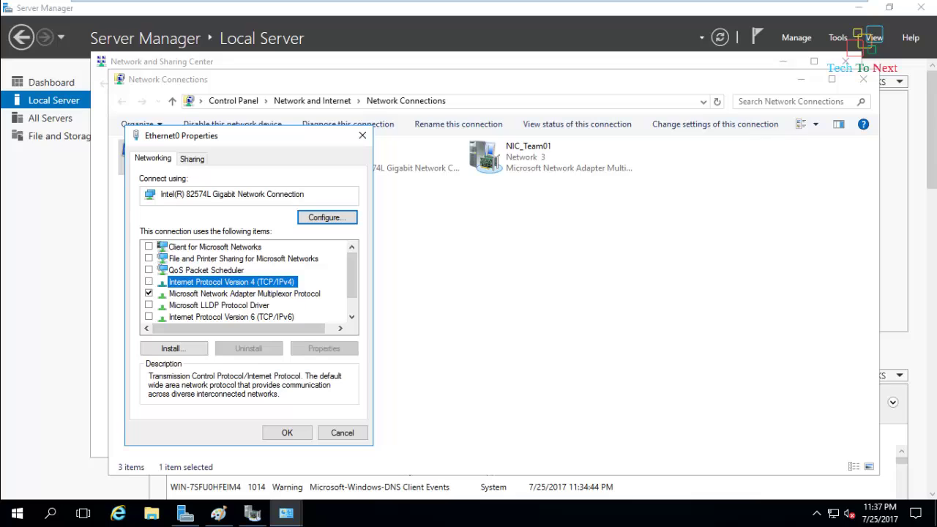
pyautogui.press('Return')
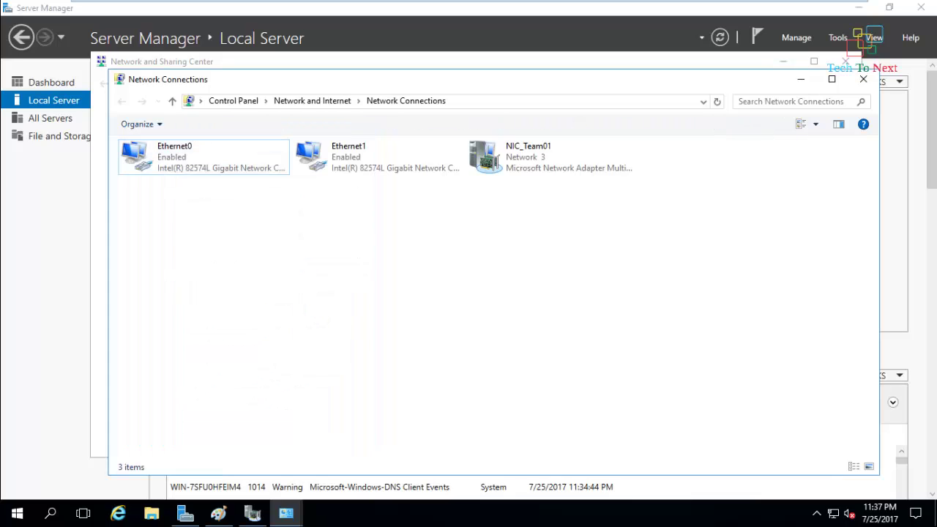
# Step: View the network items used by NIC_Team01 in its properties, close them, and look over Ethernet0 and Ethernet1
pyautogui.click(527, 156)
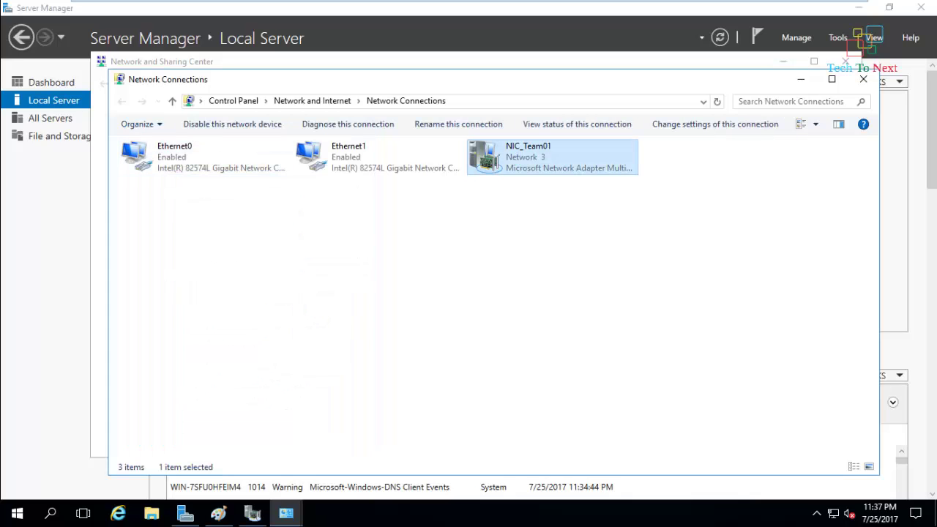
pyautogui.rightClick(513, 156)
pyautogui.click(541, 286)
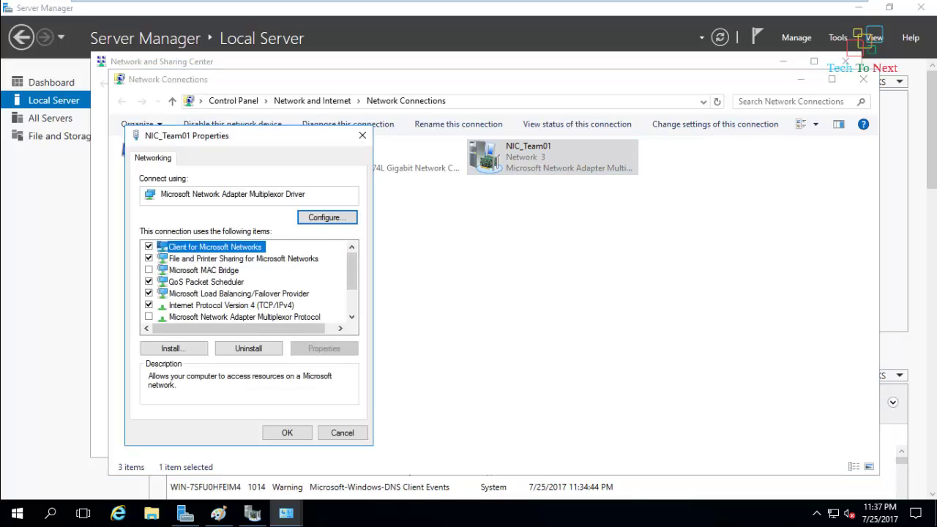
pyautogui.click(175, 155)
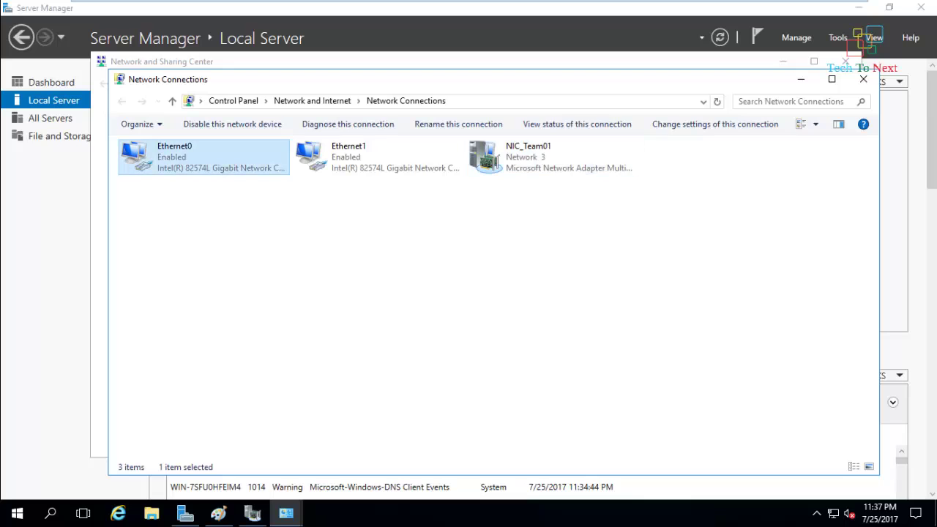
pyautogui.click(350, 156)
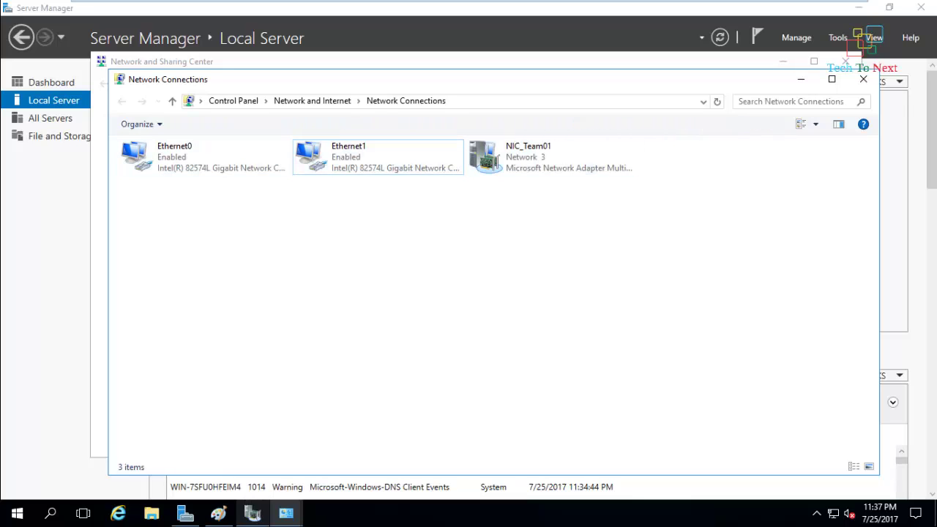
# Step: Switch to the NIC Teaming window and examine the team interface of NIC_Team01
pyautogui.click(252, 513)
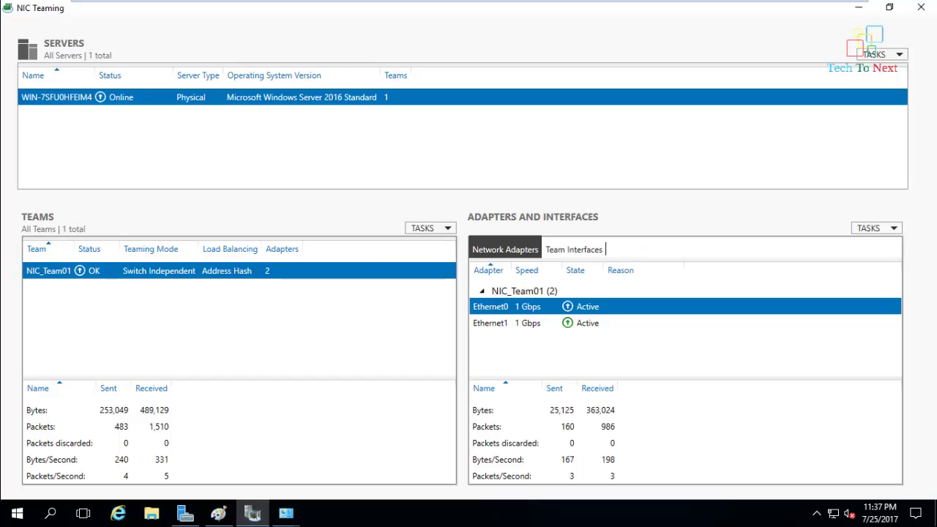
pyautogui.click(574, 249)
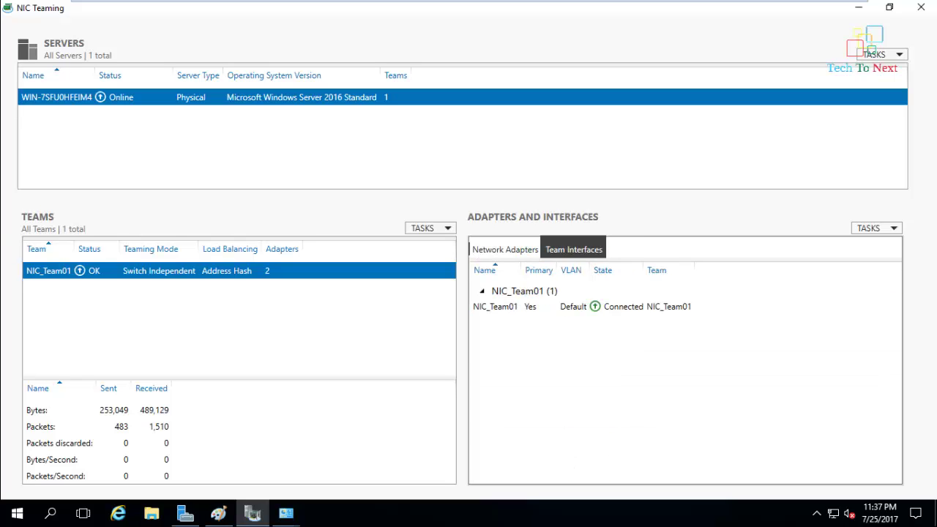
pyautogui.click(495, 306)
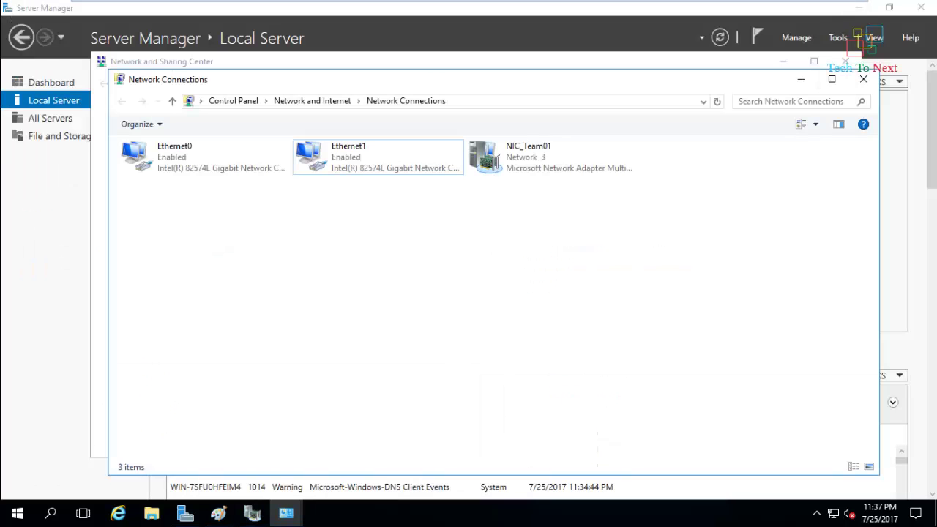
# Step: Return to Network Connections and close both it and Network and Sharing Center
pyautogui.click(527, 155)
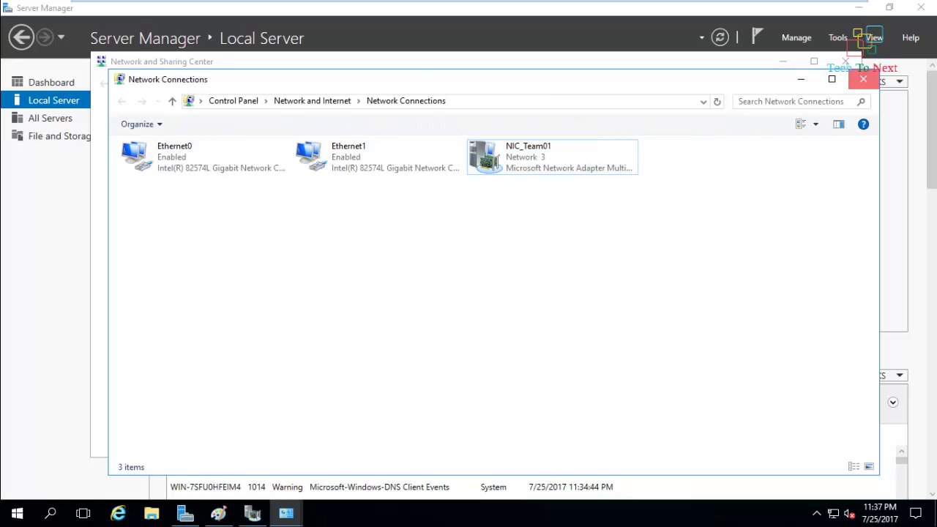
pyautogui.click(863, 79)
pyautogui.click(846, 62)
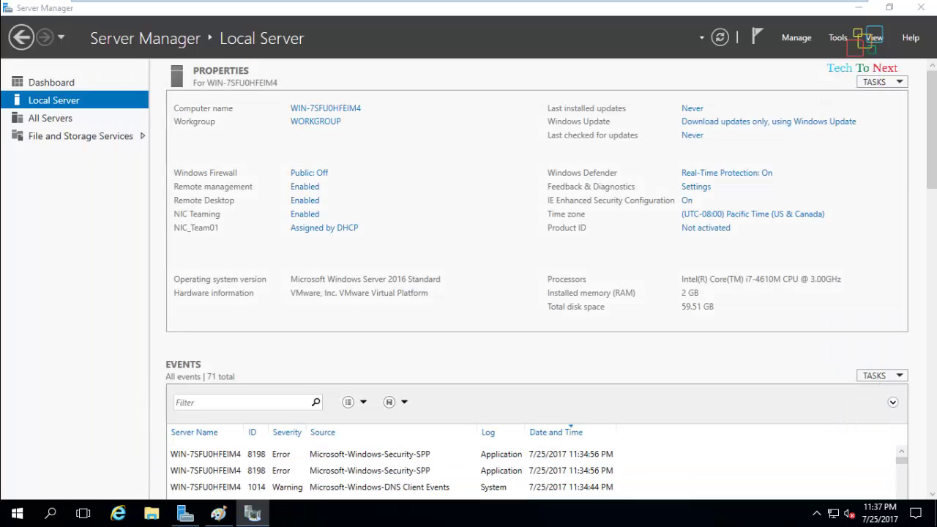
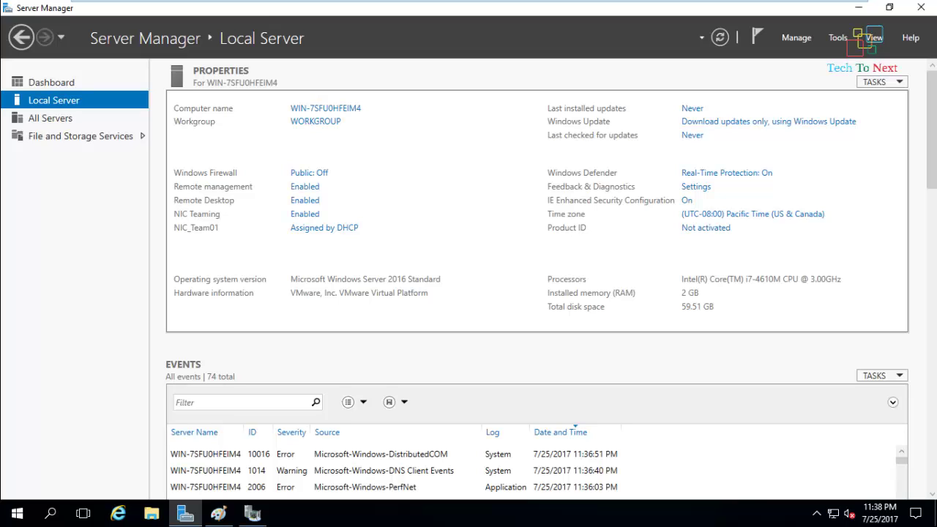
# Step: Open Network Connections from the NIC_Team01 property of the local server and select the NIC_Team01 connection
pyautogui.click(325, 228)
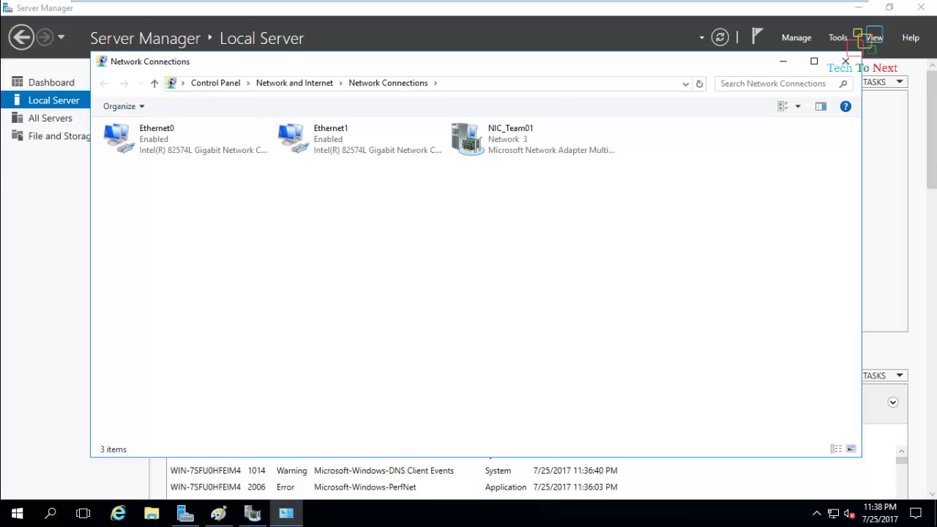
pyautogui.click(512, 139)
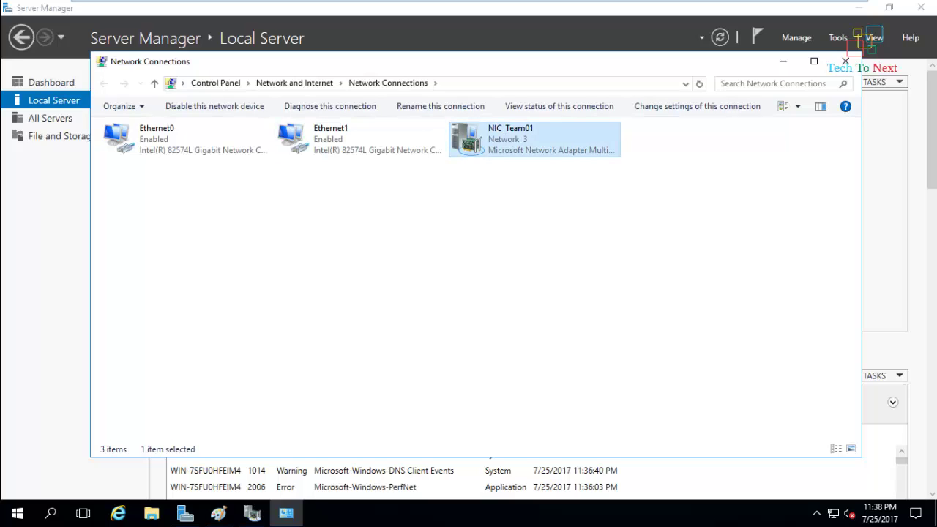
# Step: In the IPv4 properties of NIC_Team01, set the static IP address 192.168.0.5 with subnet mask 255.255.255.0
pyautogui.rightClick(478, 134)
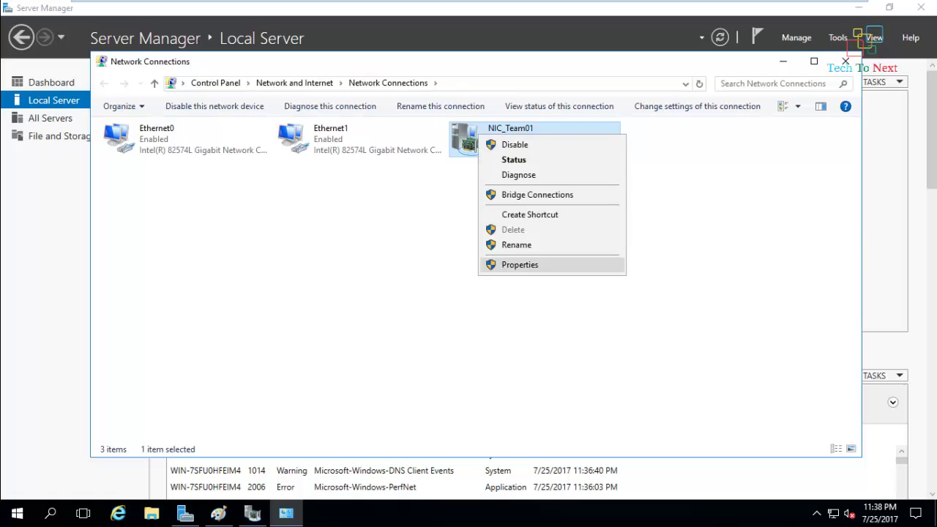
pyautogui.click(519, 264)
pyautogui.scroll(-2, 227, 264)
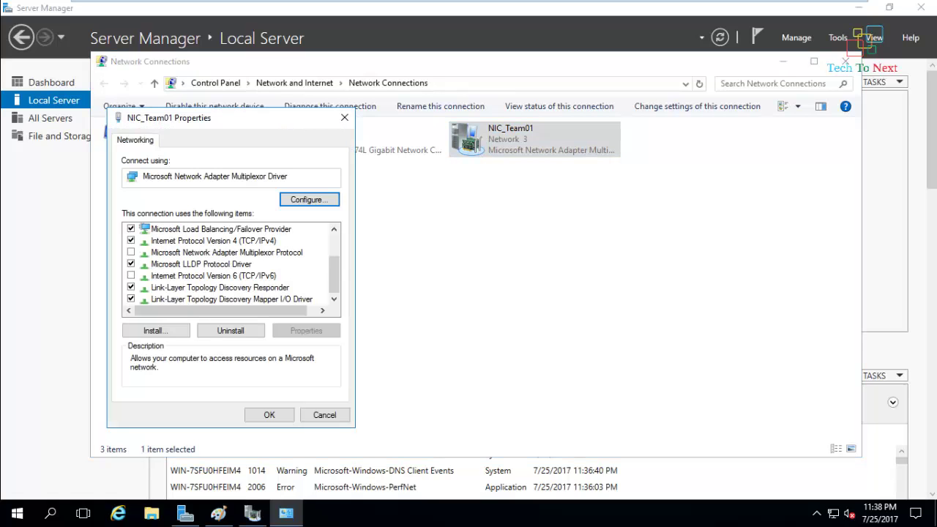
pyautogui.click(212, 240)
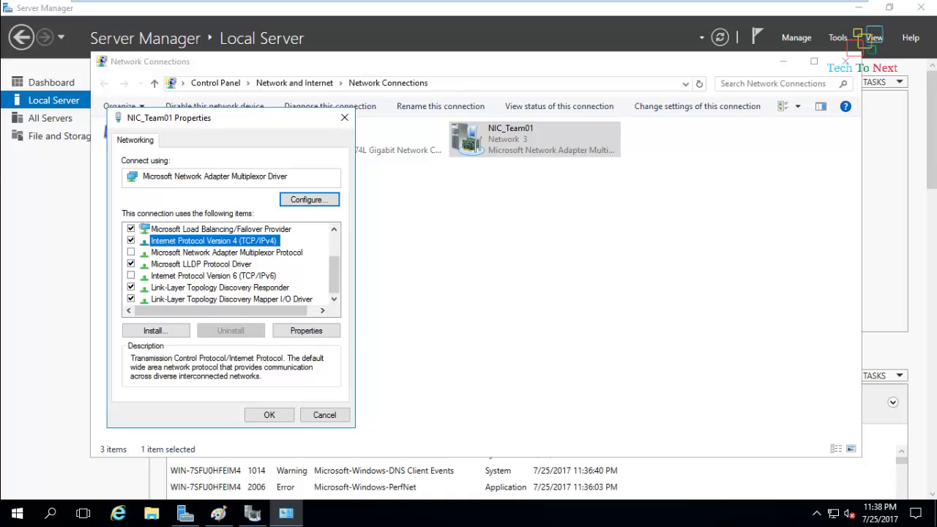
pyautogui.click(306, 330)
pyautogui.click(155, 268)
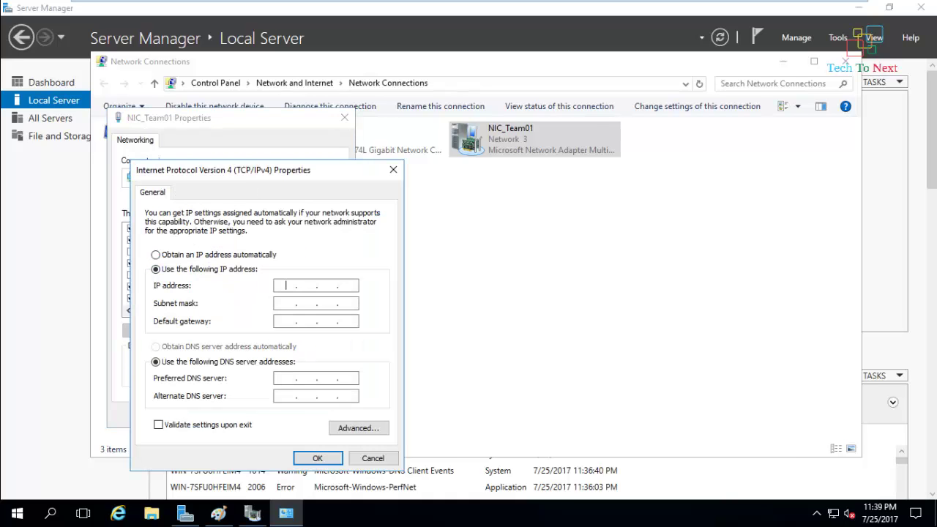
pyautogui.write('192.168.0.5')
pyautogui.click(300, 303)
# Step: Set the default gateway to 192.168.0.1 and the preferred DNS server to 192.168.0.5, and apply the NIC_Team01 properties
pyautogui.write('192 . 16')
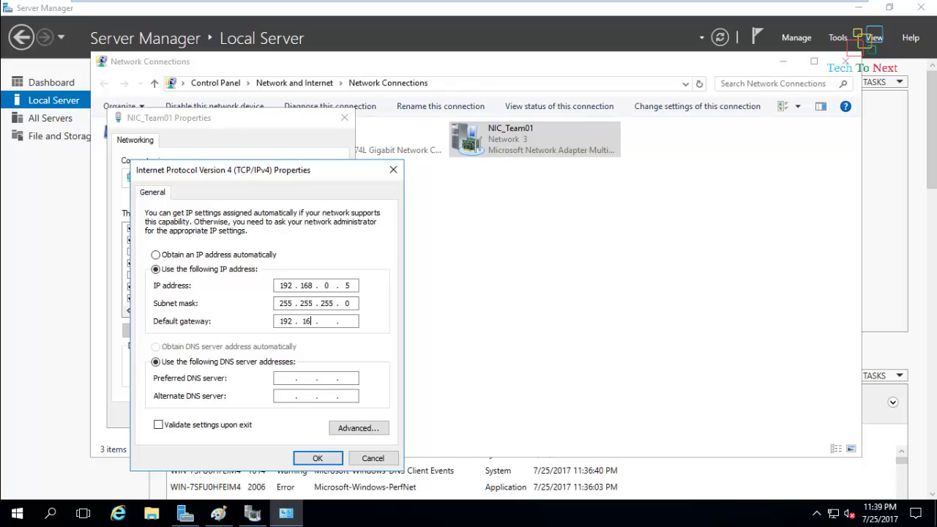
pyautogui.write('8 . 0 . 1')
pyautogui.press('Tab')
pyautogui.press('Tab')
pyautogui.write('192 . 168 . 0 .')
pyautogui.press('Return')
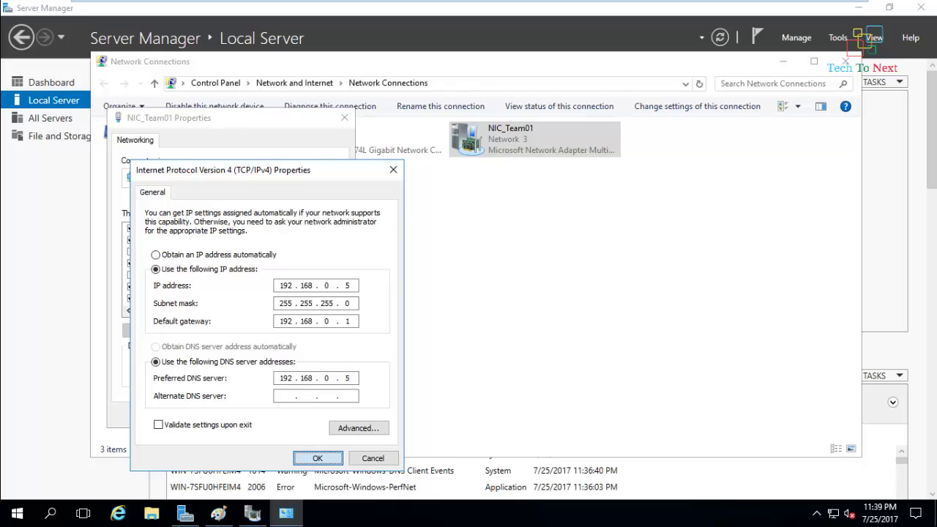
pyautogui.click(269, 414)
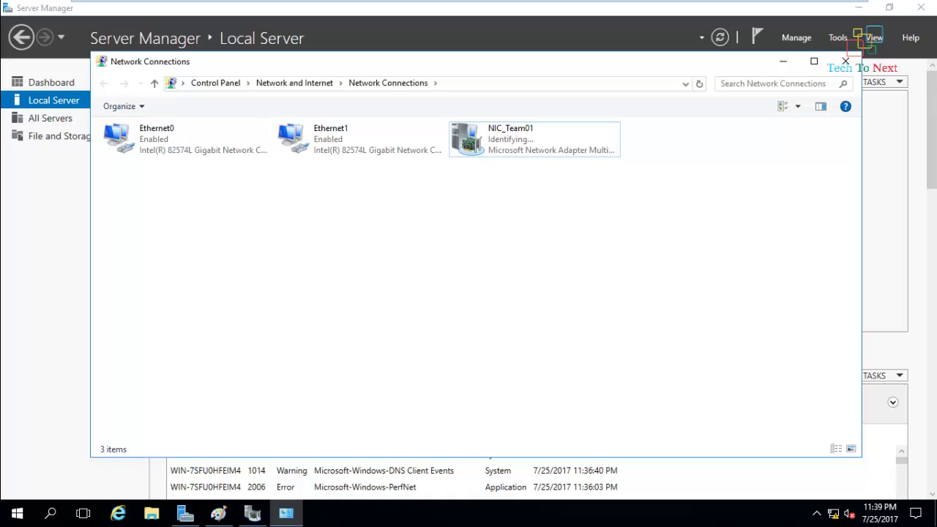
# Step: Minimise the open windows and start a continuous ping to 192.168.0.5 from a command prompt
pyautogui.click(783, 61)
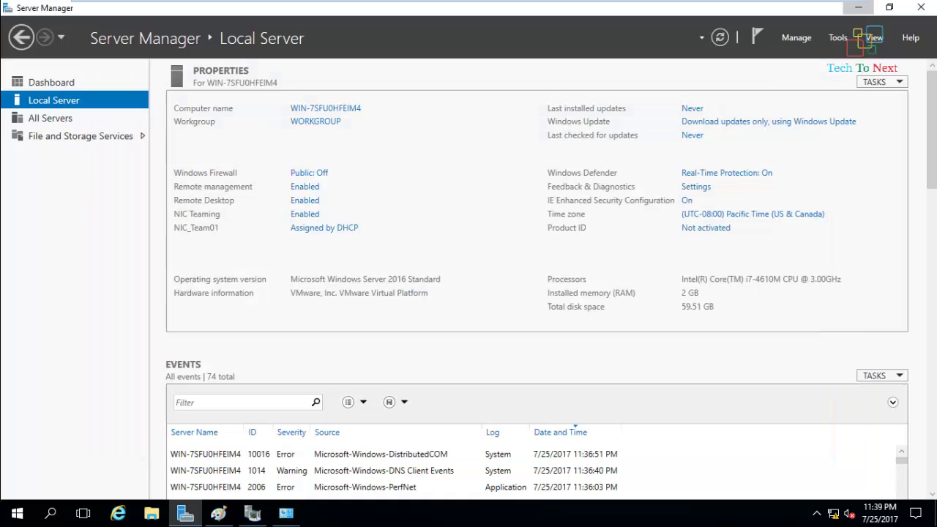
pyautogui.click(858, 7)
pyautogui.rightClick(388, 164)
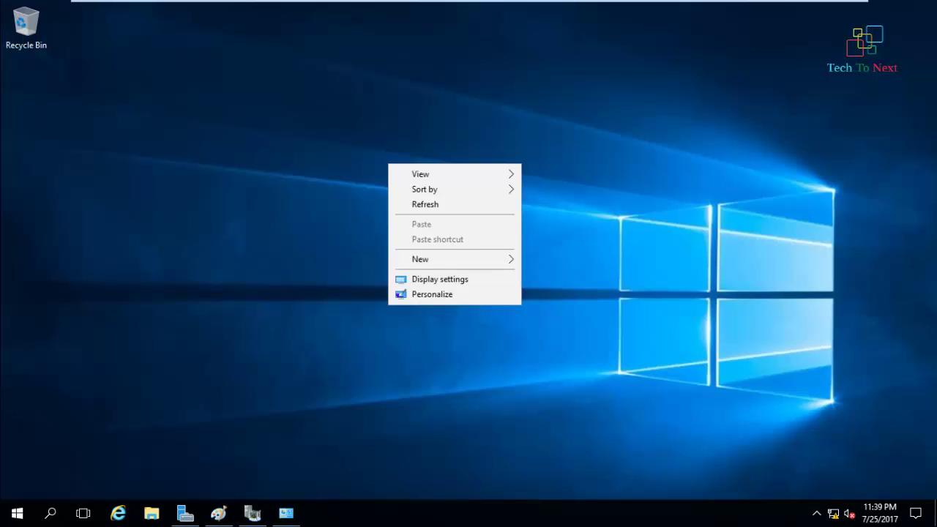
pyautogui.press('Escape')
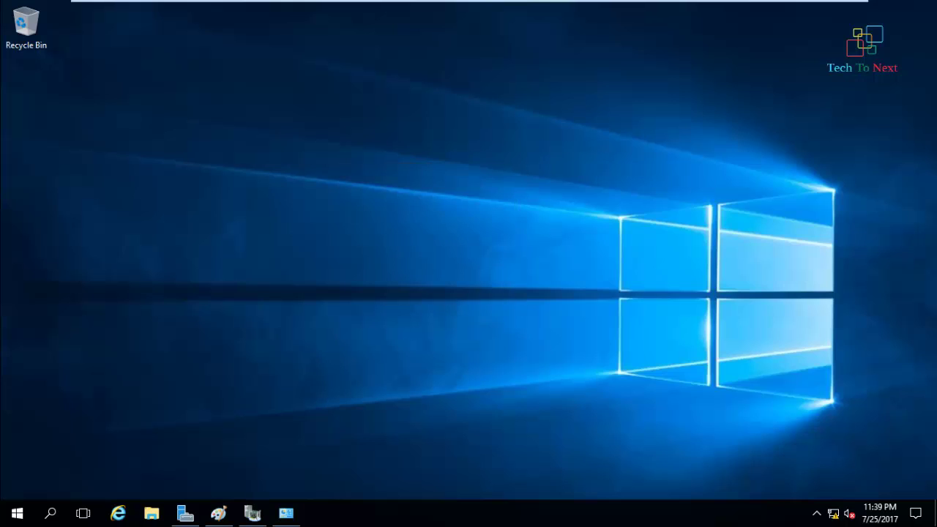
pyautogui.press('super+r')
pyautogui.write('cm')
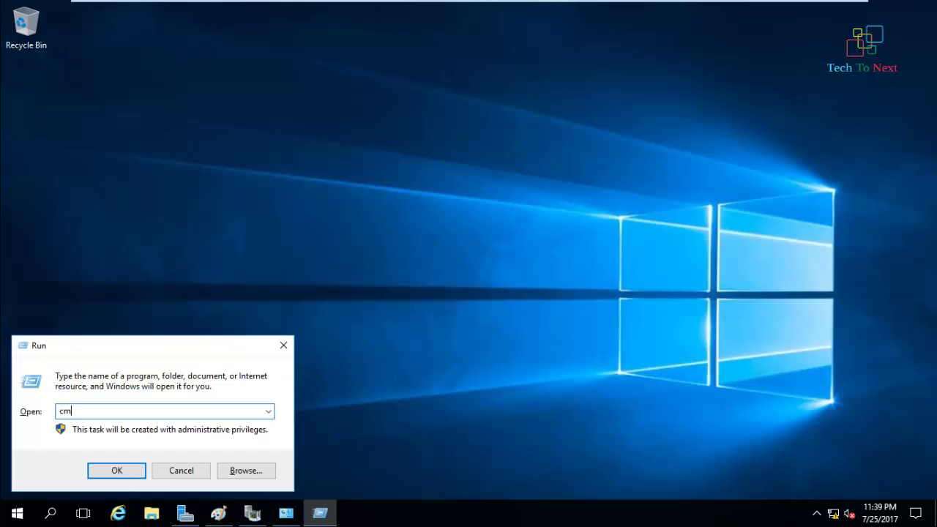
pyautogui.write('d')
pyautogui.press('Return')
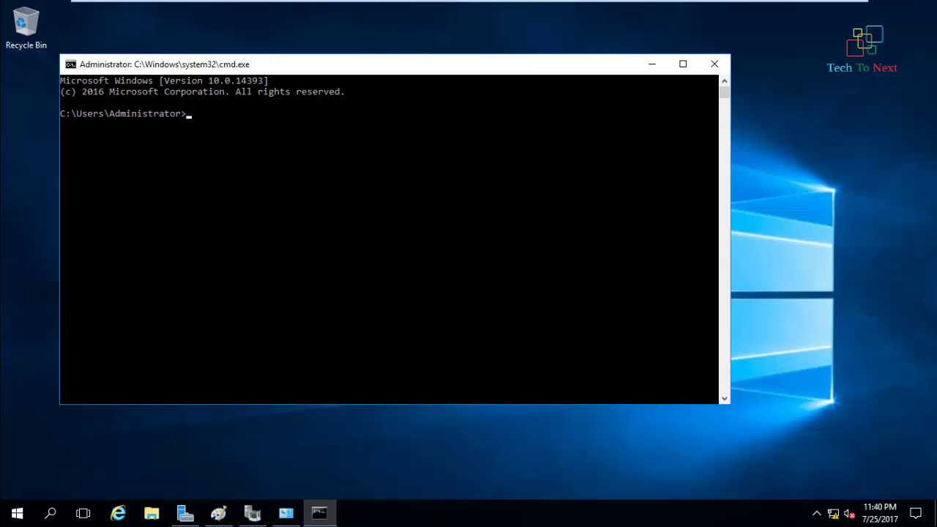
pyautogui.write('ping 192.168.0.5 -t')
pyautogui.press('Return')
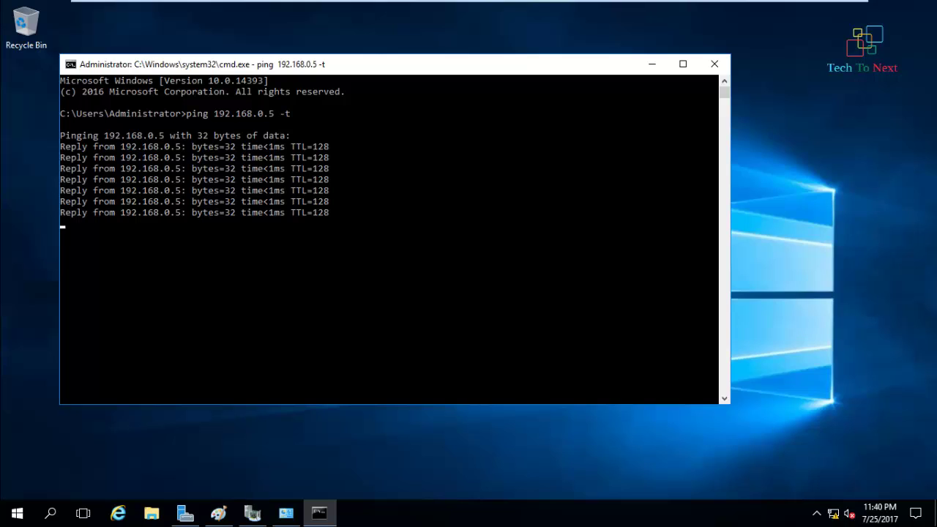
# Step: Bring up Network Connections alongside the running ping and disable the NIC_Team01 connection
pyautogui.click(285, 513)
pyautogui.click(527, 139)
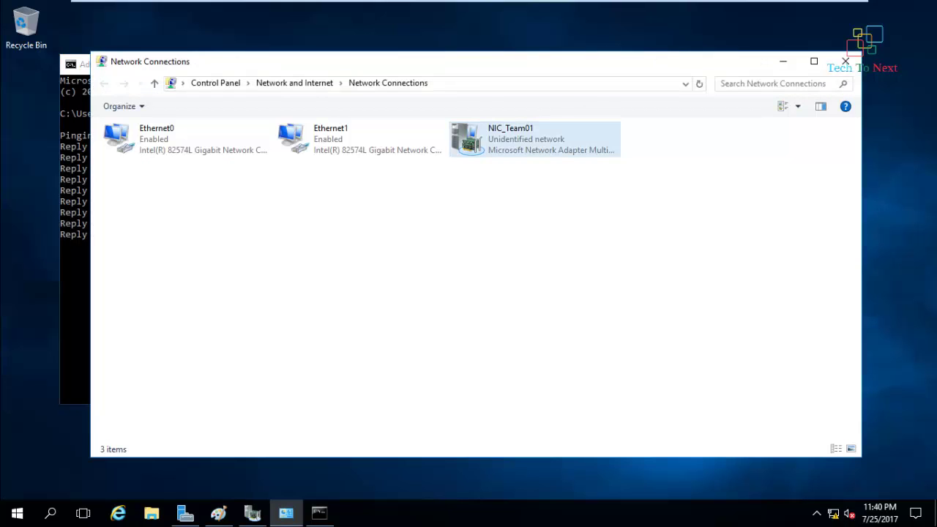
pyautogui.moveTo(489, 63); pyautogui.dragTo(617, 91)
pyautogui.rightClick(604, 163)
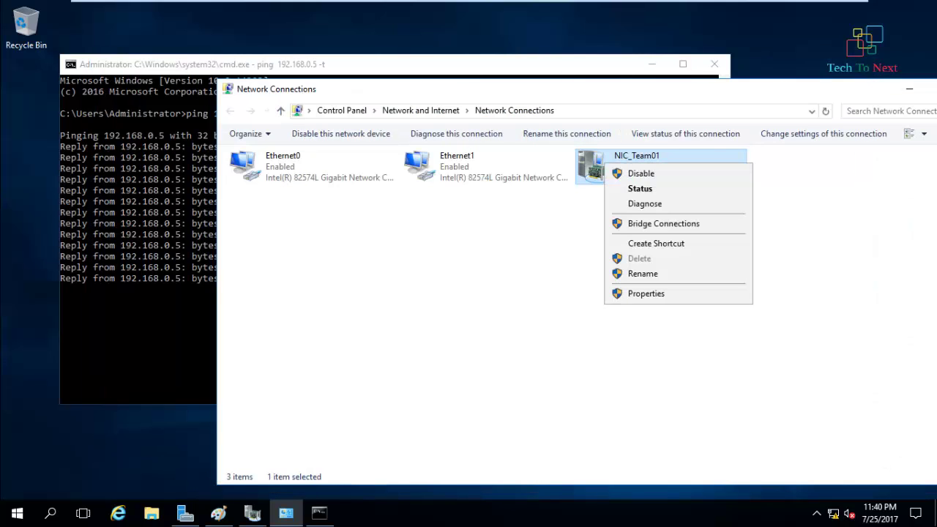
pyautogui.click(630, 172)
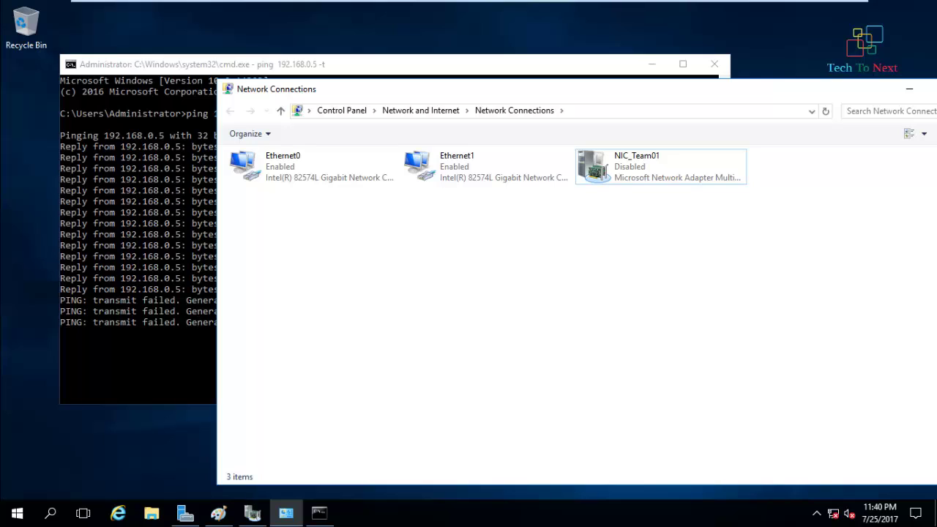
pyautogui.hotkey('alt', 'Tab')
pyautogui.hotkey('alt', 'Tab')
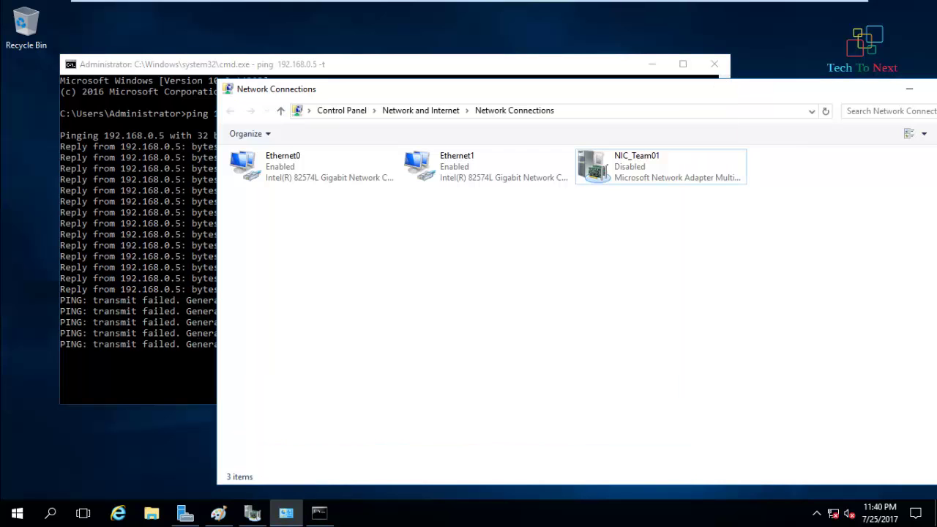
# Step: Enable NIC_Team01 again and move Network Connections aside to uncover the ping output
pyautogui.press('space')
pyautogui.hotkey('shift', 'F10')
pyautogui.press('Return')
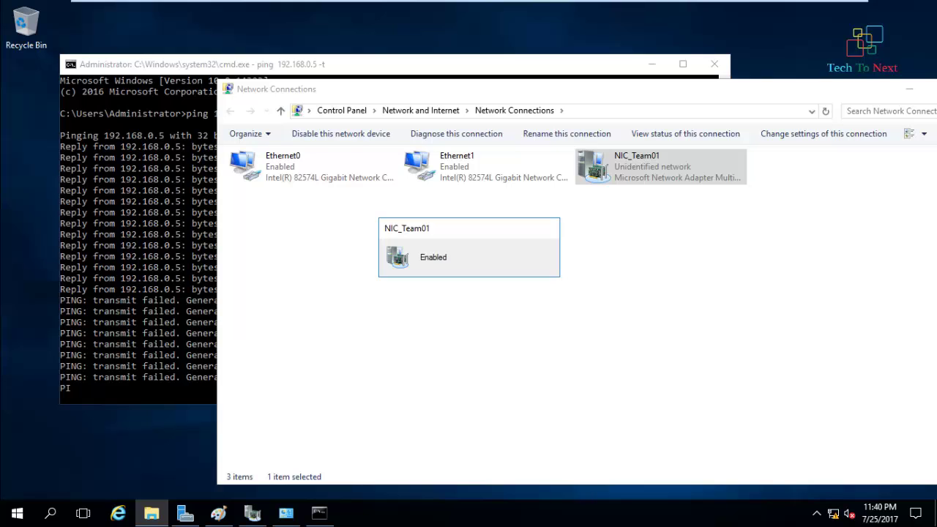
pyautogui.hotkey('ctrl', 'space')
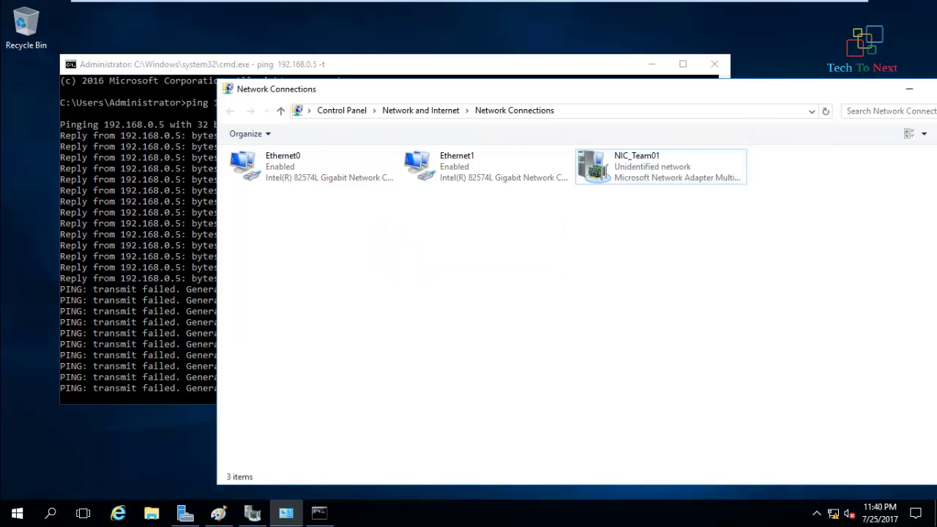
pyautogui.moveTo(439, 88); pyautogui.dragTo(602, 73)
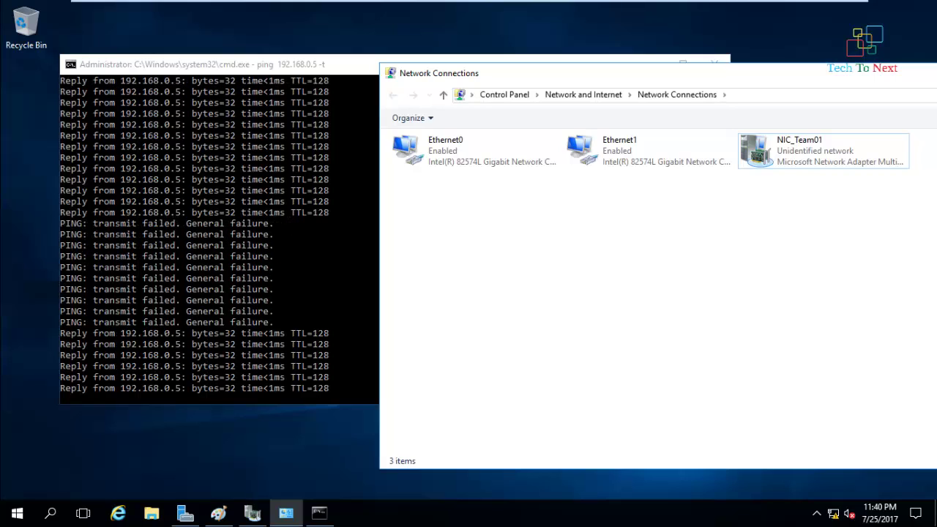
# Step: Disable Ethernet0 and reposition the Network Connections window beside the ping output
pyautogui.click(446, 150)
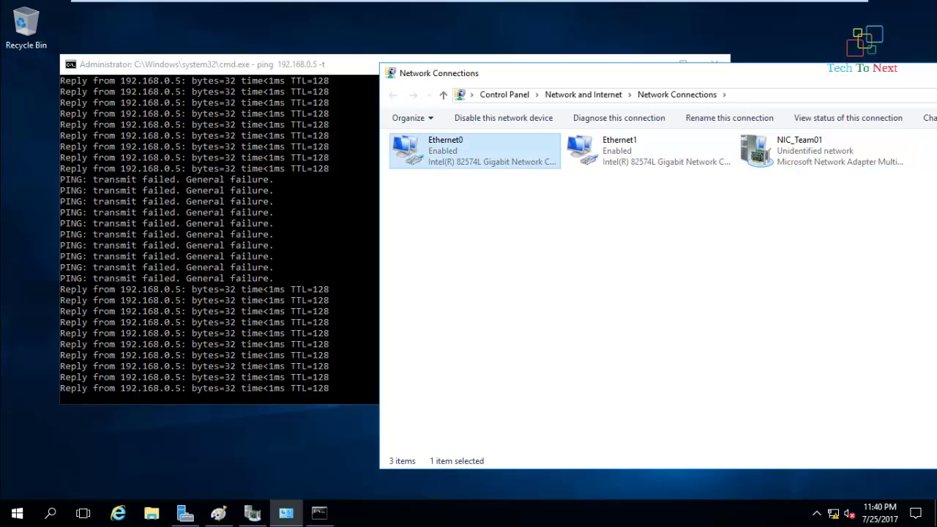
pyautogui.click(619, 151)
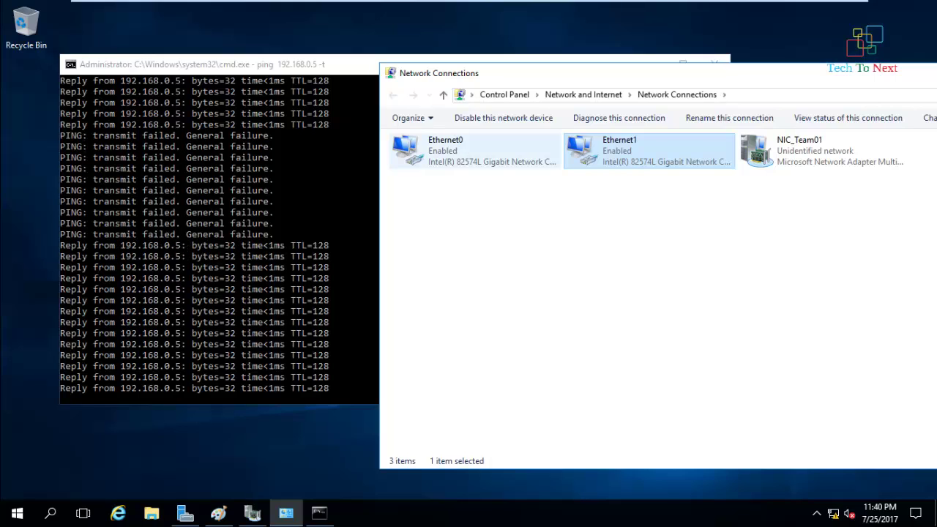
pyautogui.click(445, 150)
pyautogui.click(468, 234)
pyautogui.click(448, 155)
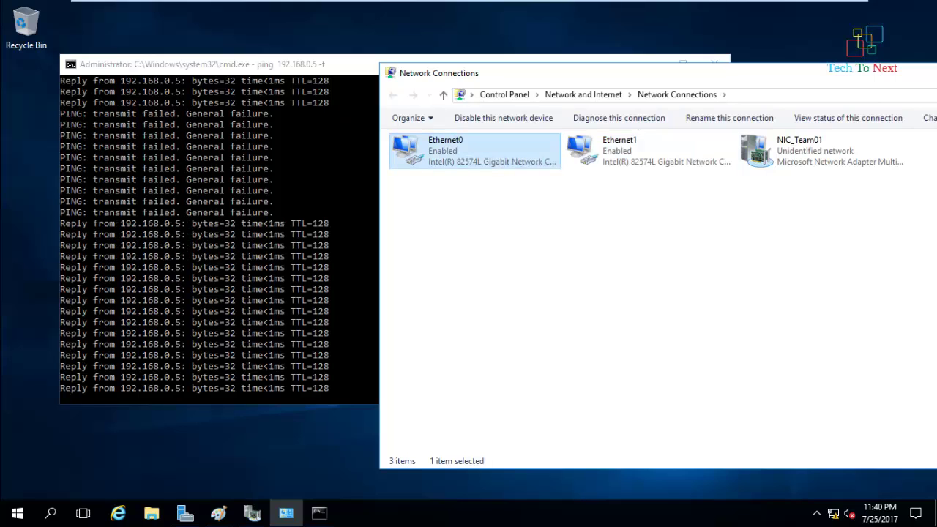
pyautogui.rightClick(448, 156)
pyautogui.click(484, 165)
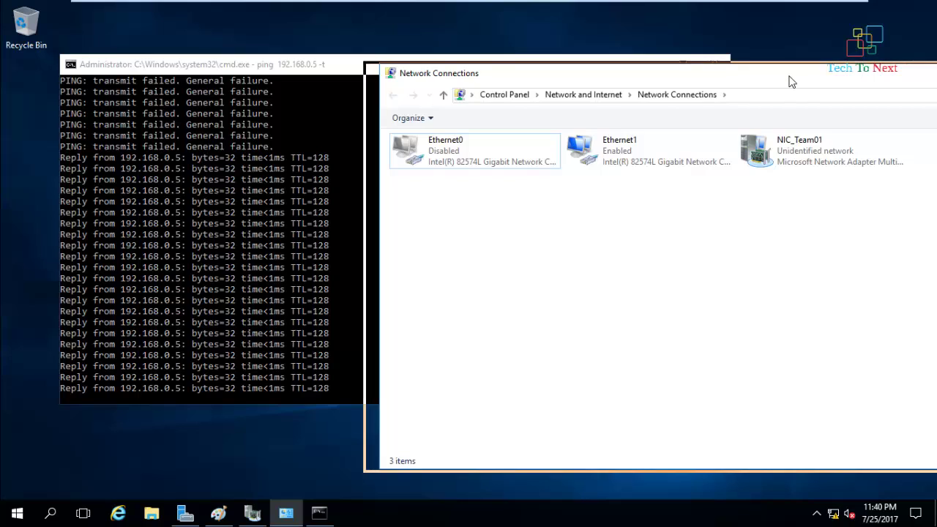
pyautogui.moveTo(791, 82); pyautogui.dragTo(779, 81)
pyautogui.moveTo(368, 224); pyautogui.dragTo(555, 224)
pyautogui.moveTo(717, 82); pyautogui.dragTo(539, 71)
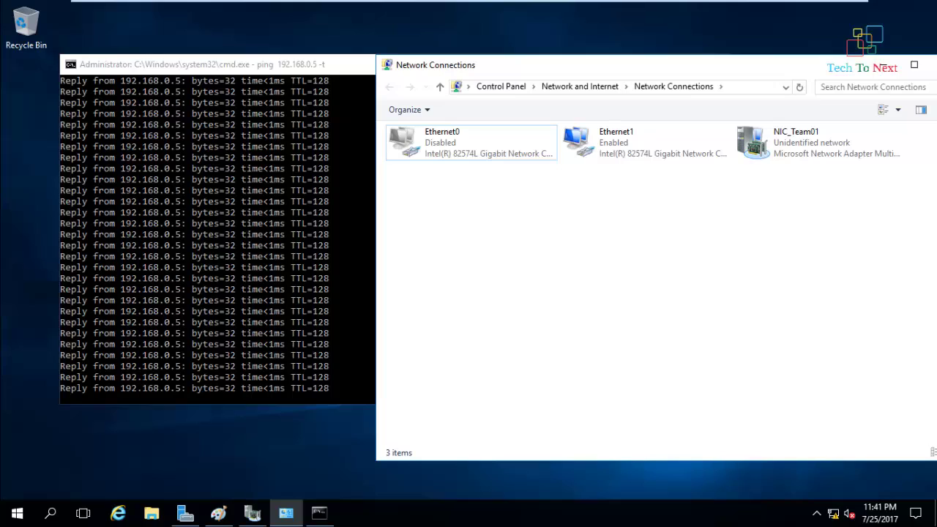
# Step: Disable Ethernet1 as well while the ping keeps running
pyautogui.hotkey('alt', 'Tab')
pyautogui.hotkey('alt', 'Tab')
pyautogui.click(616, 139)
pyautogui.rightClick(612, 146)
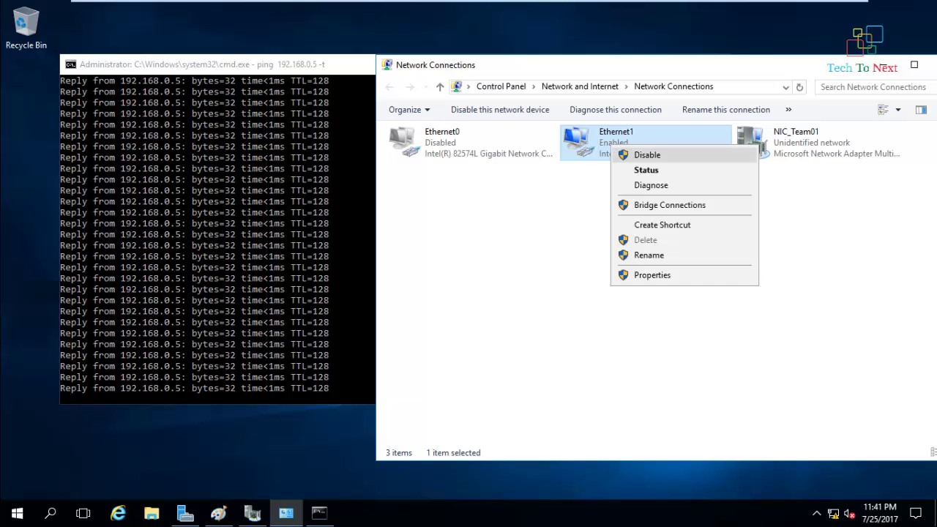
pyautogui.press('Return')
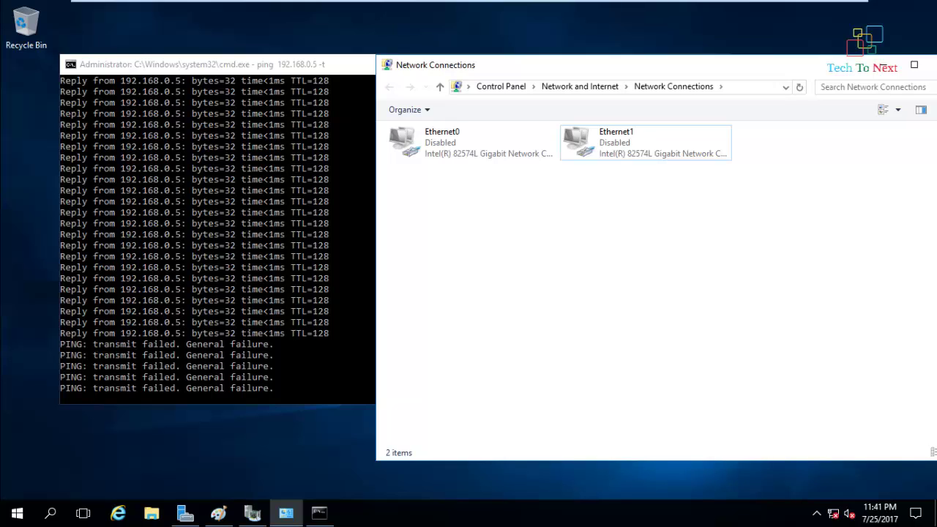
# Step: Enable Ethernet0 again, followed by Ethernet1
pyautogui.click(454, 143)
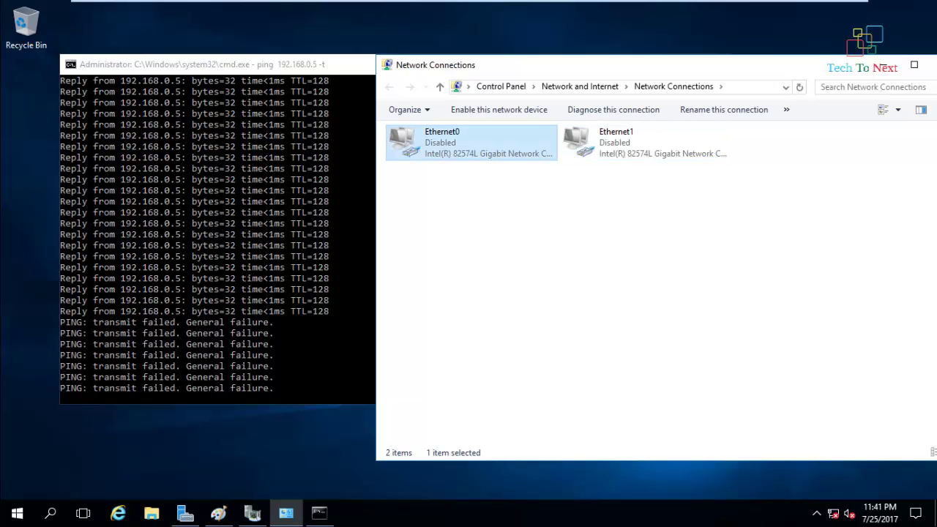
pyautogui.rightClick(426, 141)
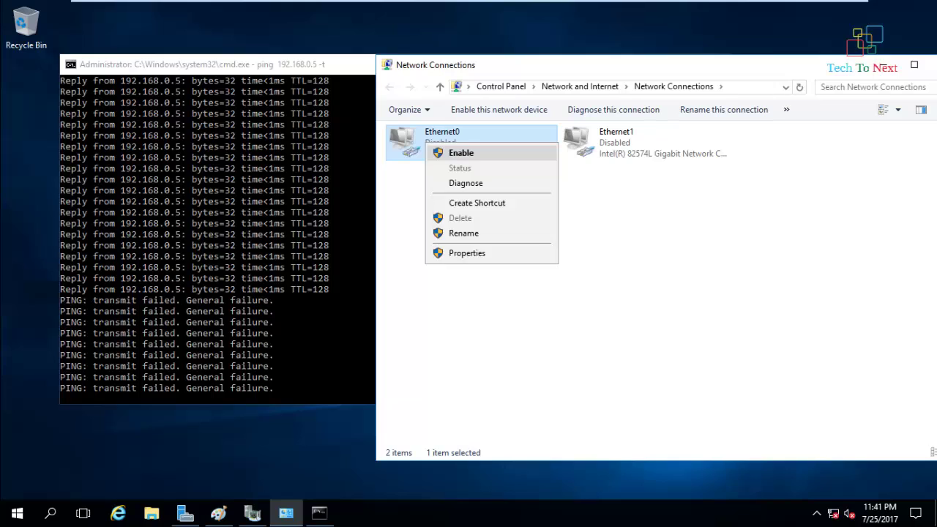
pyautogui.click(454, 151)
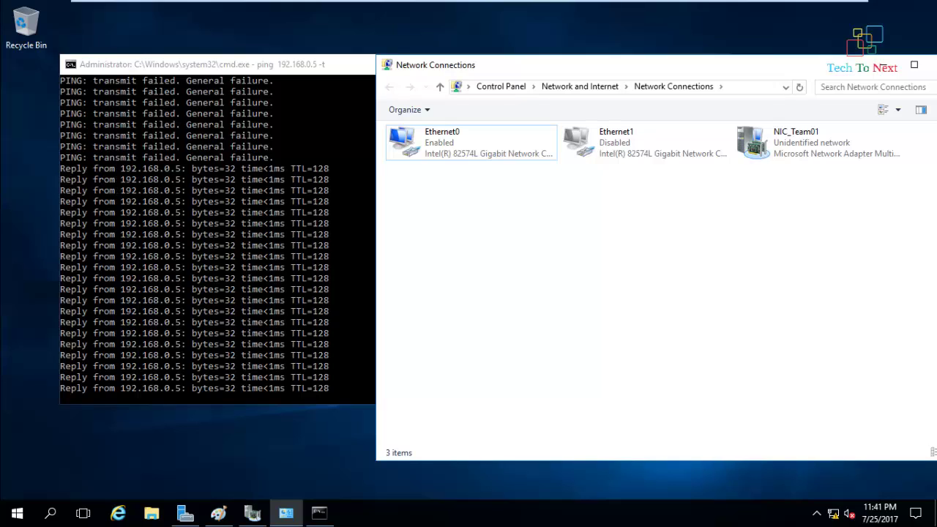
pyautogui.click(600, 145)
pyautogui.rightClick(602, 148)
pyautogui.click(621, 159)
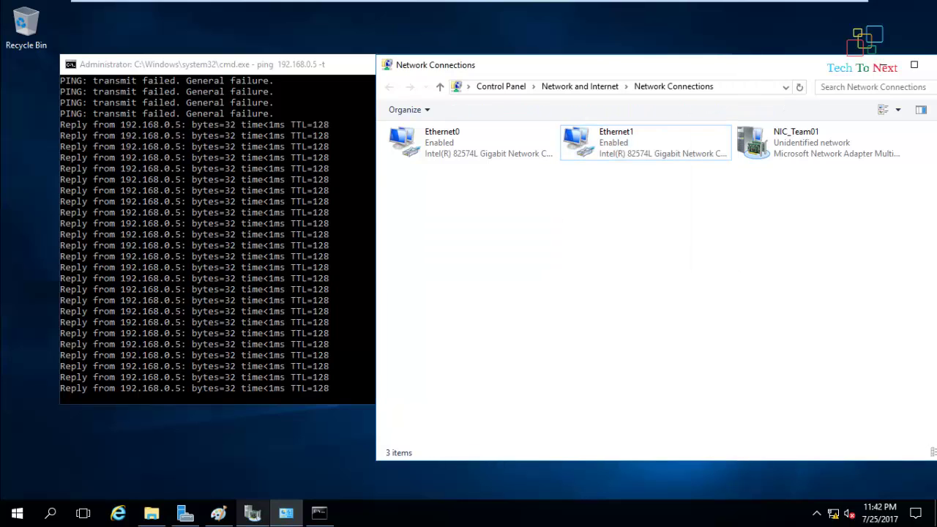
# Step: Examine the network adapters of NIC_Team01 in the NIC Teaming window, close it and switch to Server Manager
pyautogui.hotkey('alt', 'Tab')
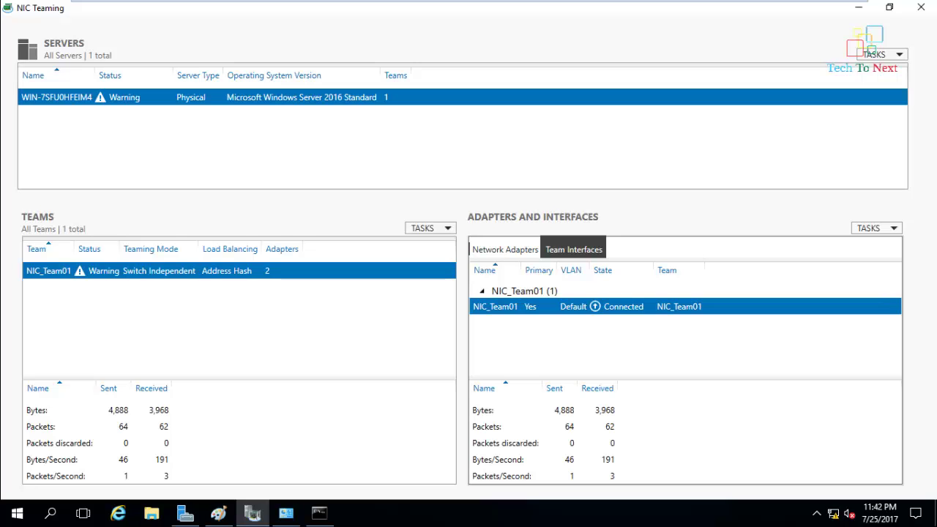
pyautogui.click(505, 249)
pyautogui.click(490, 323)
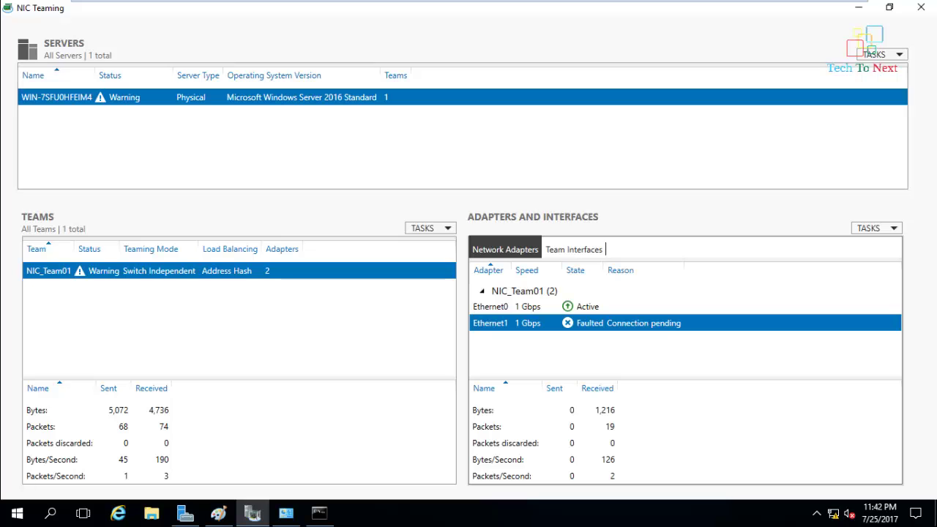
pyautogui.click(921, 6)
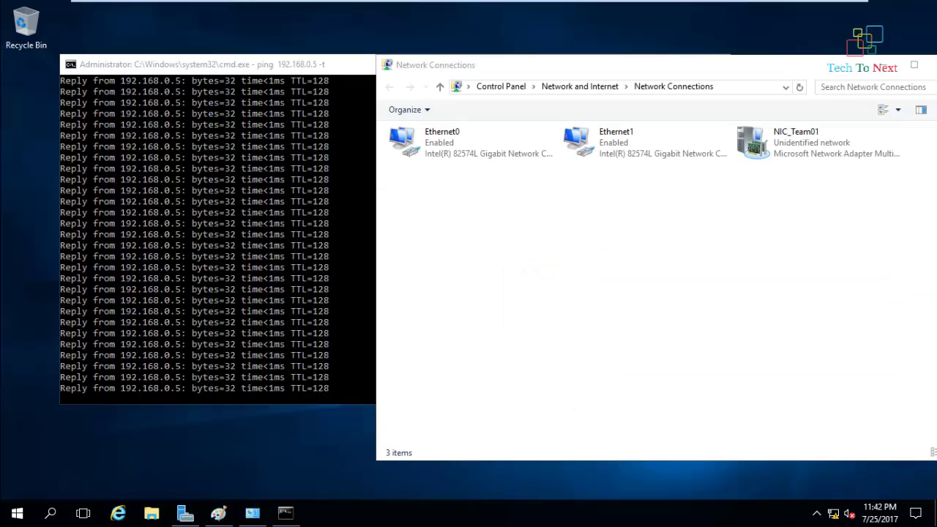
pyautogui.click(185, 513)
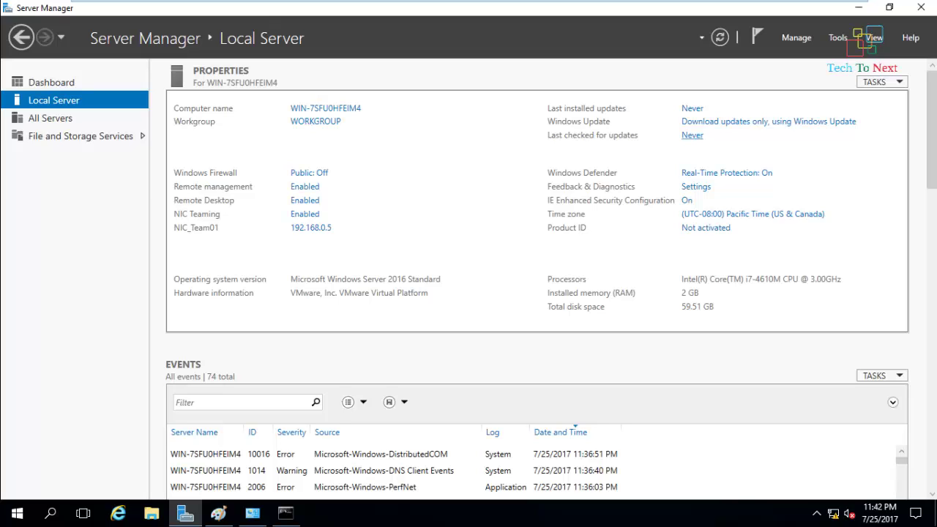
# Step: Review the Windows Update settings and the Windows Defender real-time protection settings through to the version info, closing each window
pyautogui.click(768, 122)
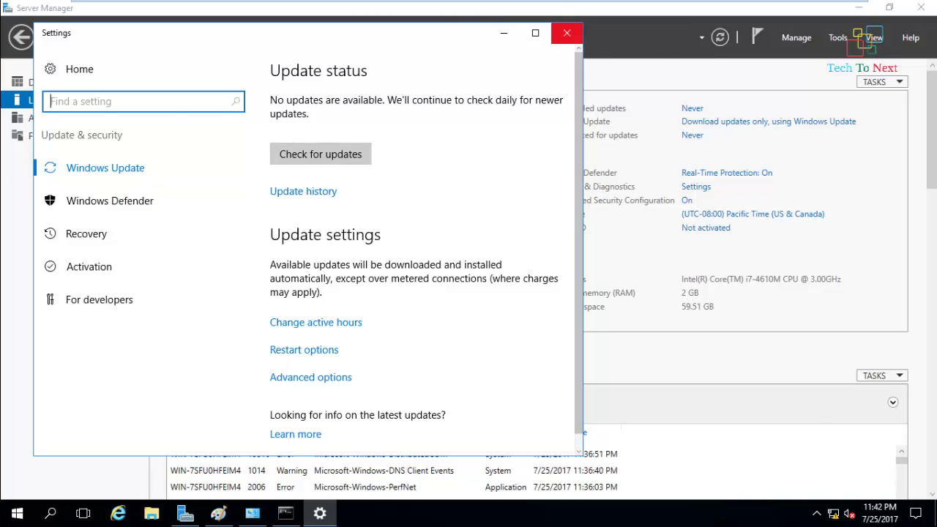
pyautogui.click(566, 33)
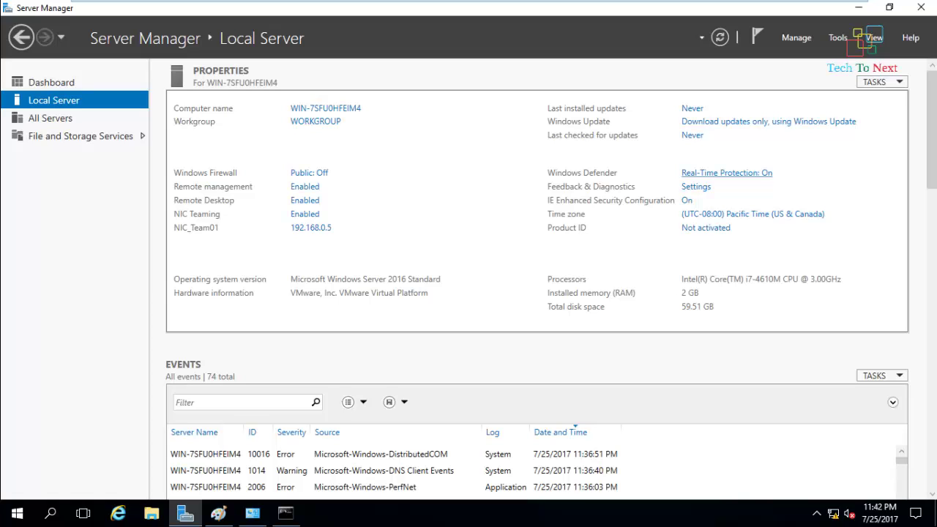
pyautogui.click(727, 172)
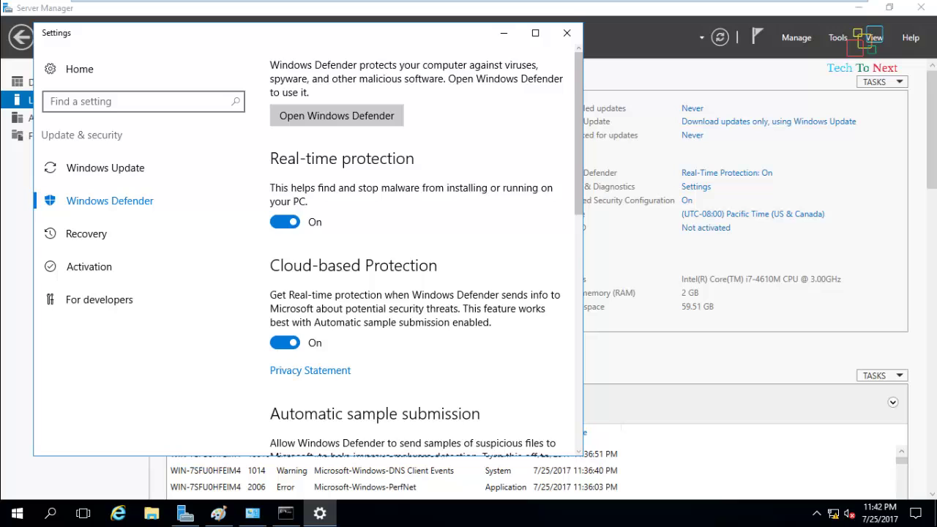
pyautogui.scroll(-10, 424, 249)
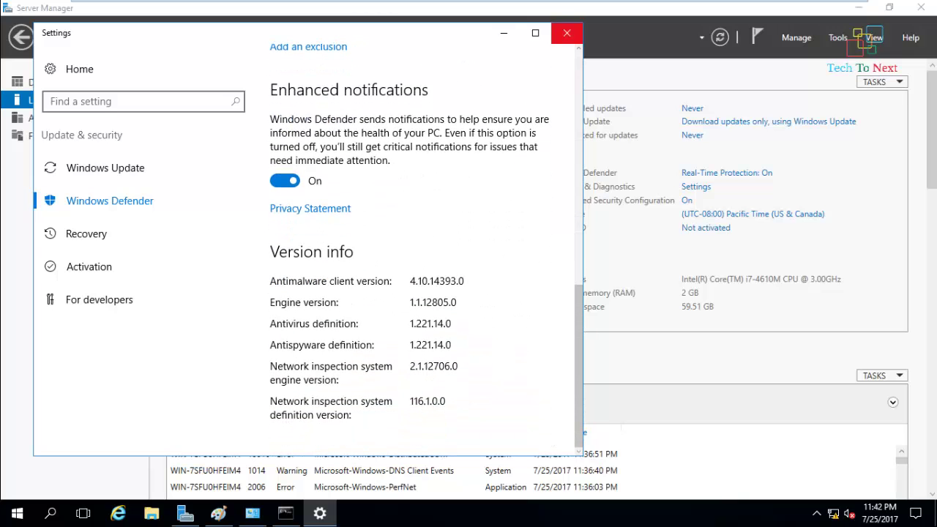
pyautogui.click(566, 33)
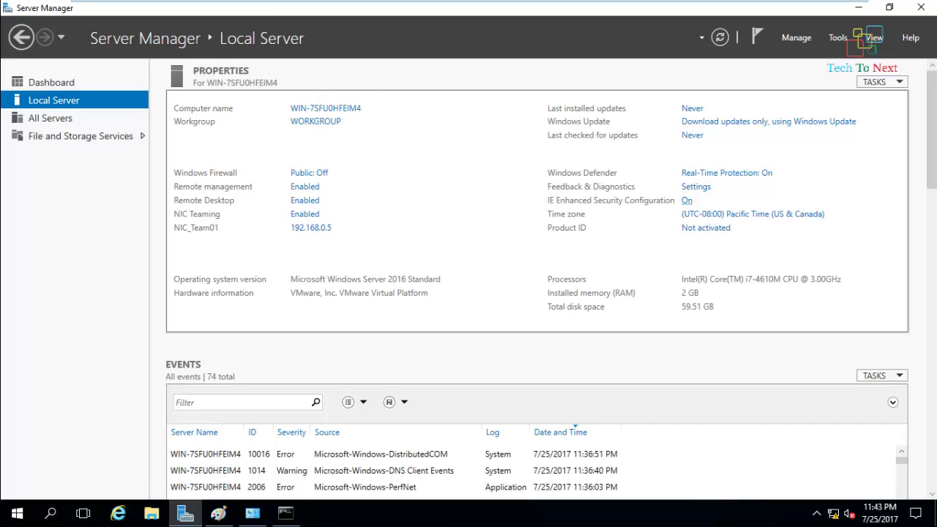
# Step: Open IE Enhanced Security Configuration, maximize Internet Explorer and set up Internet Explorer 11 without the recommended settings
pyautogui.click(686, 199)
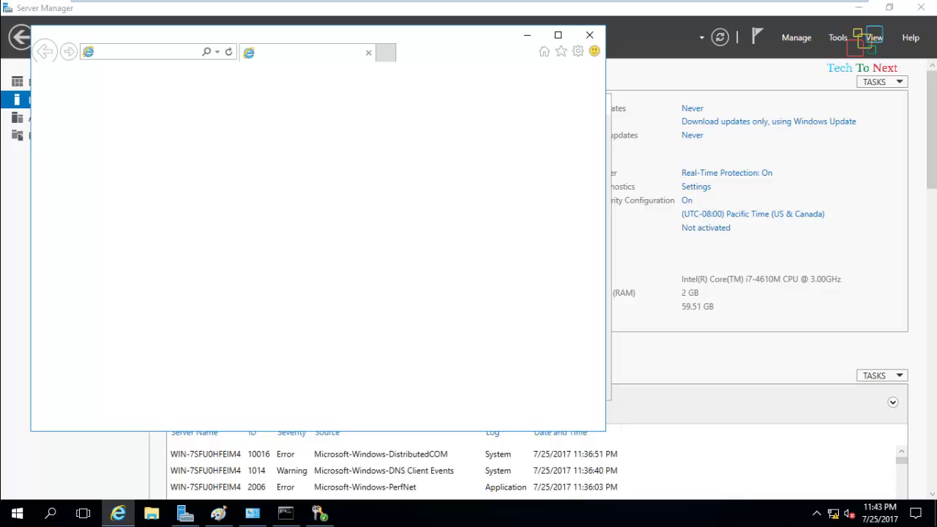
pyautogui.click(558, 34)
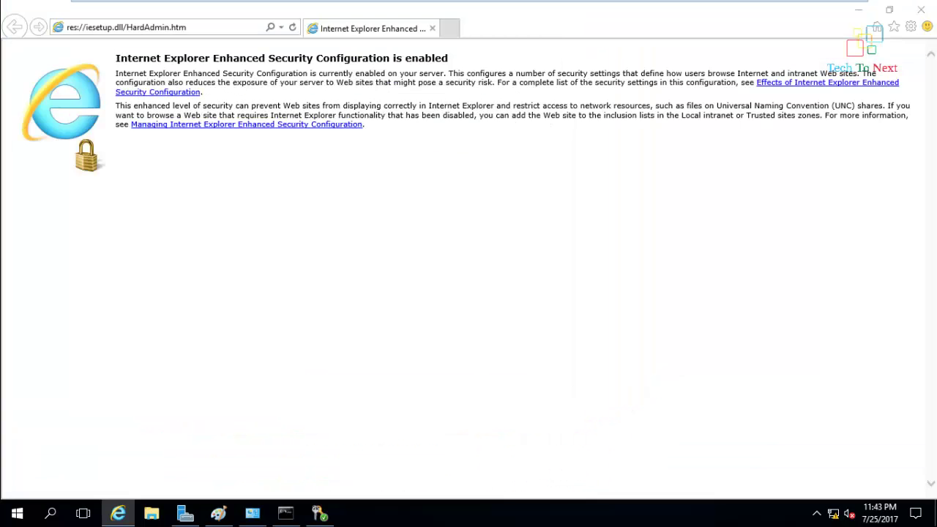
pyautogui.press('Down')
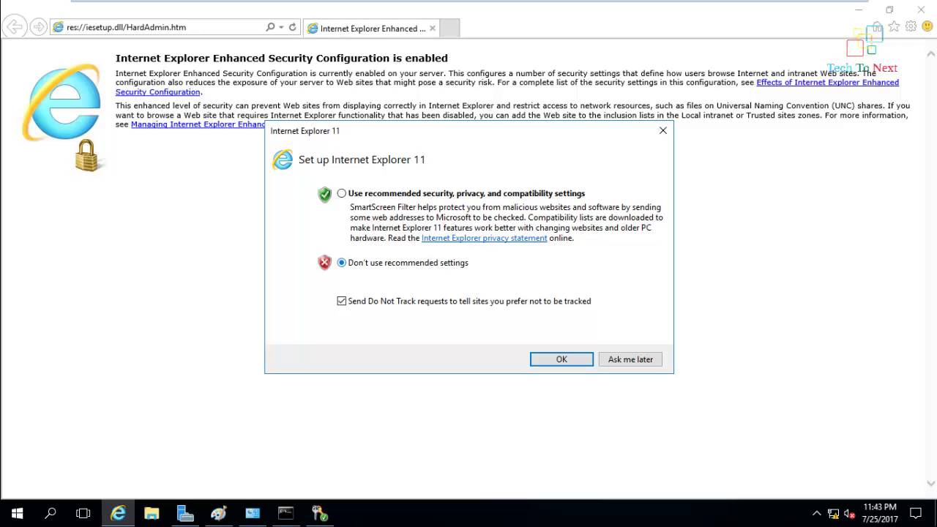
pyautogui.press('Return')
# Step: Try to open google.com in Internet Explorer and dismiss the message
pyautogui.click(125, 28)
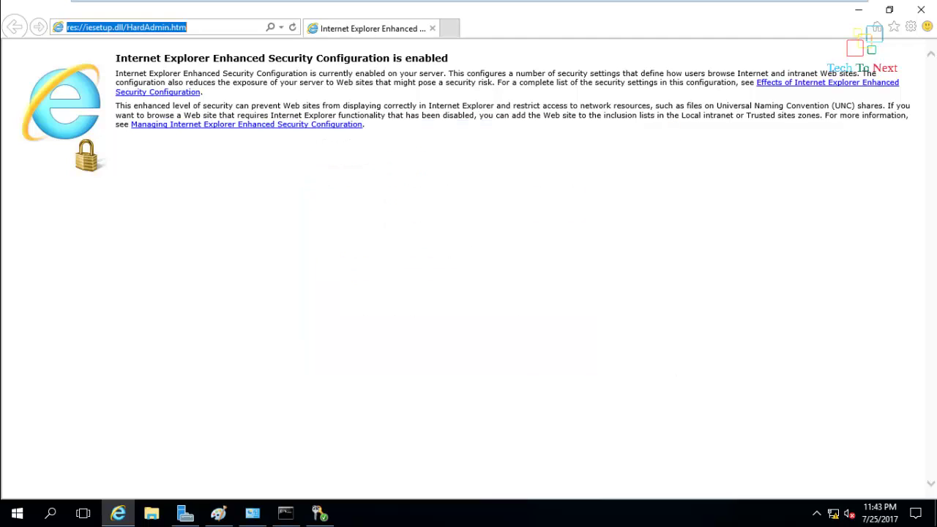
pyautogui.write('goo')
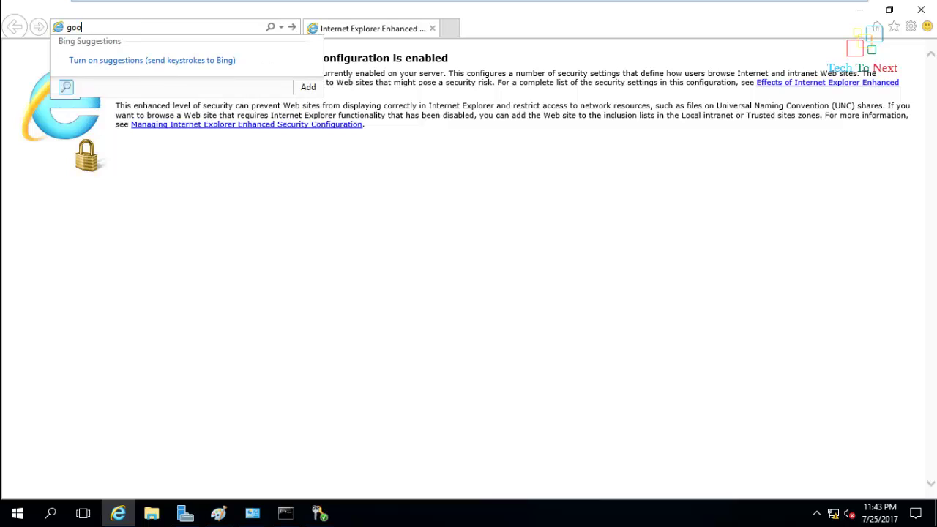
pyautogui.write('gle.com')
pyautogui.press('Return')
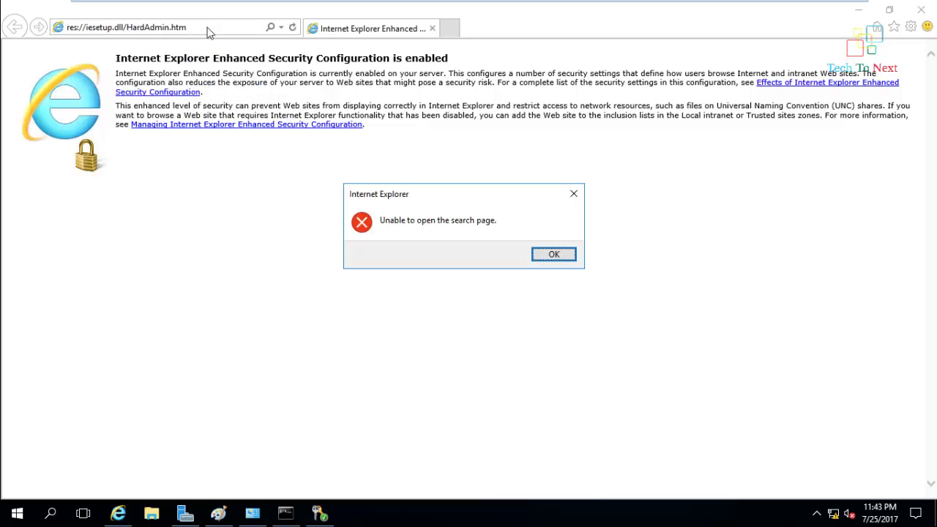
pyautogui.moveTo(209, 0)
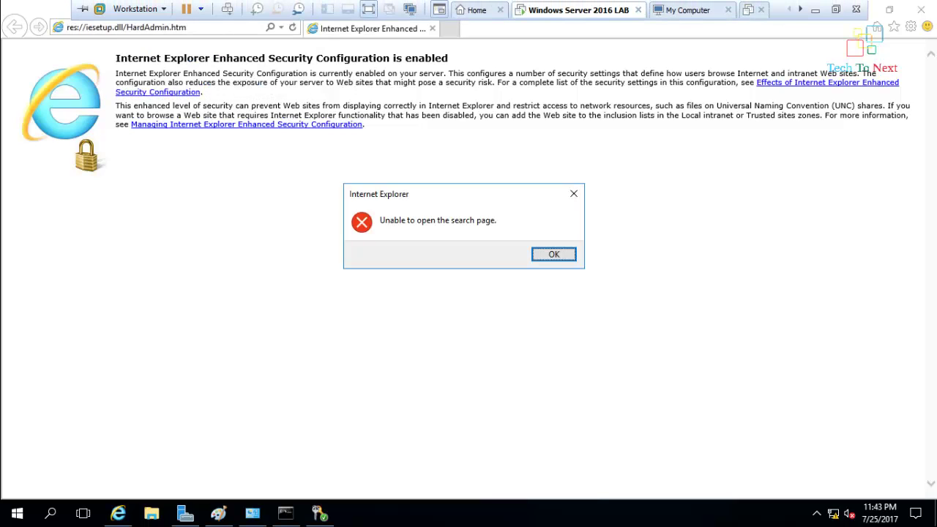
pyautogui.press('Return')
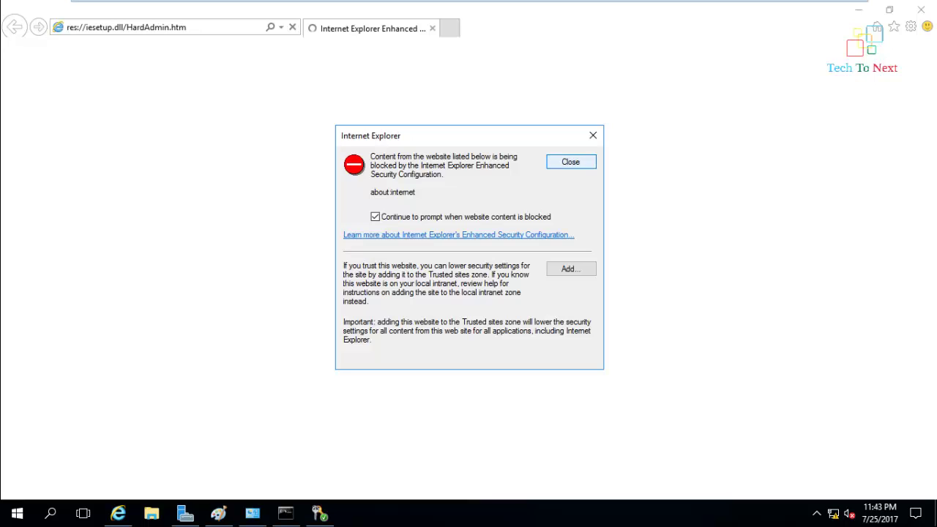
# Step: Add about:internet to the Trusted sites zone and close the browser
pyautogui.press('Tab')
pyautogui.press('Return')
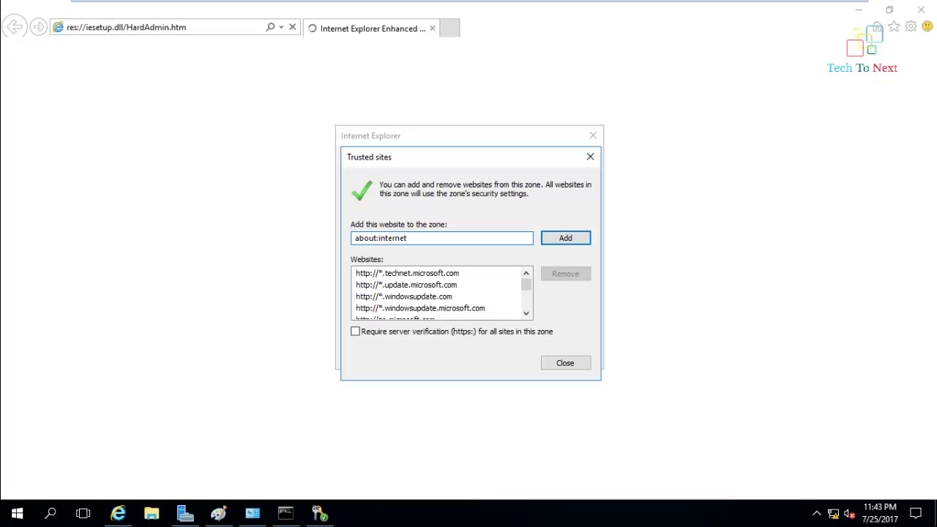
pyautogui.hotkey('ctrl', 'a')
pyautogui.press('Return')
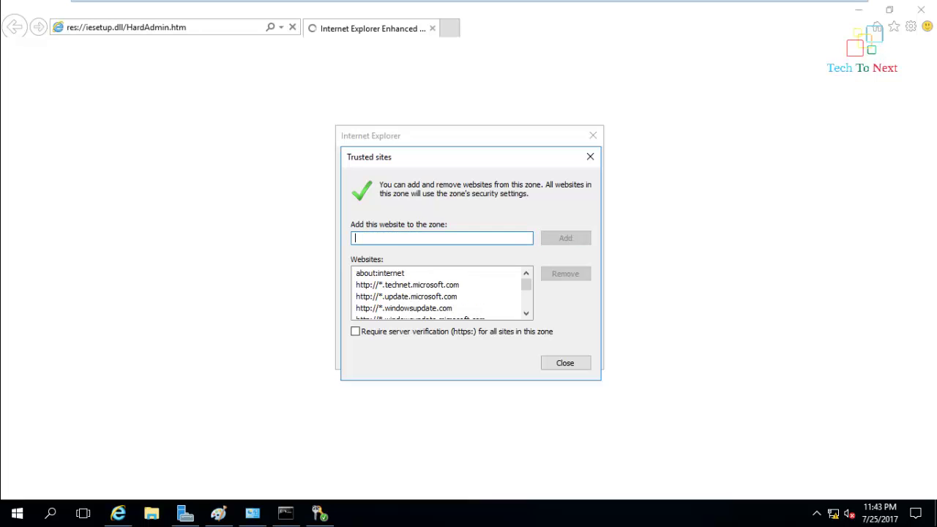
pyautogui.press('Return')
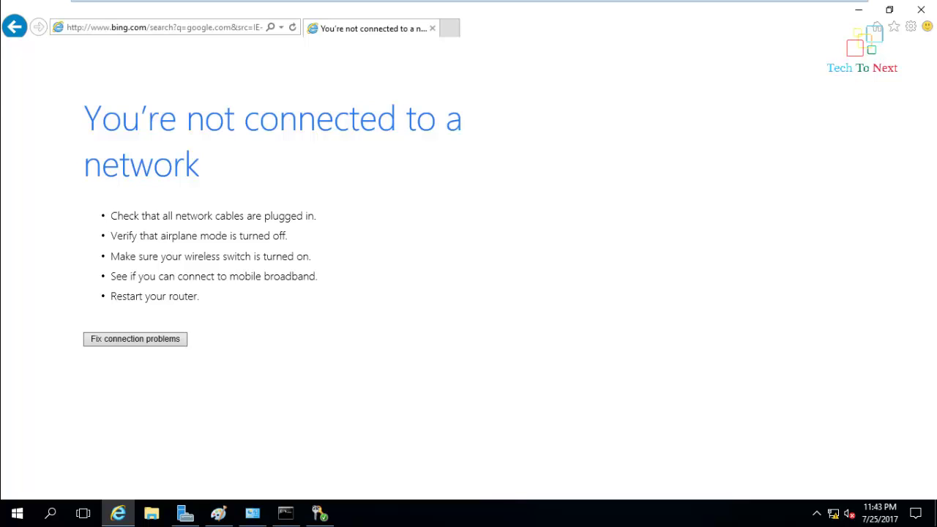
pyautogui.click(921, 9)
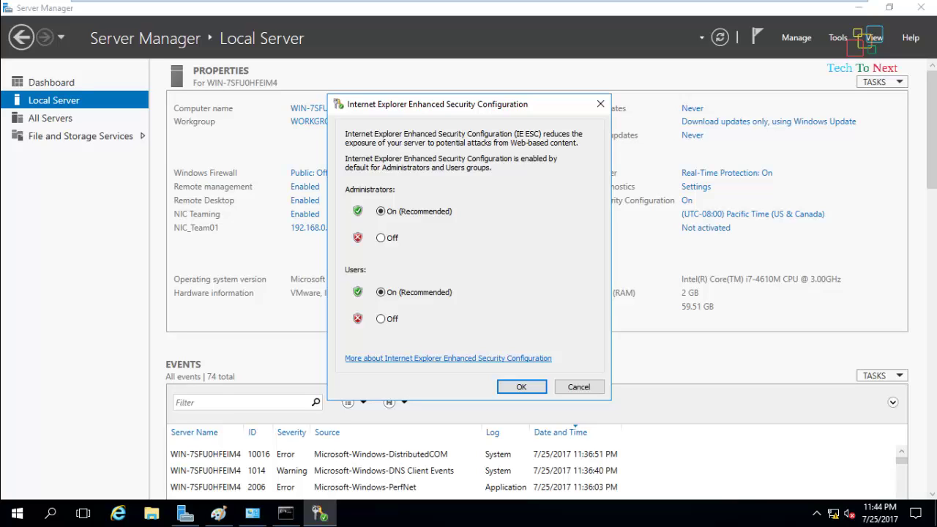
# Step: Turn Internet Explorer Enhanced Security Configuration off for Administrators and open the server's date and time settings
pyautogui.click(380, 238)
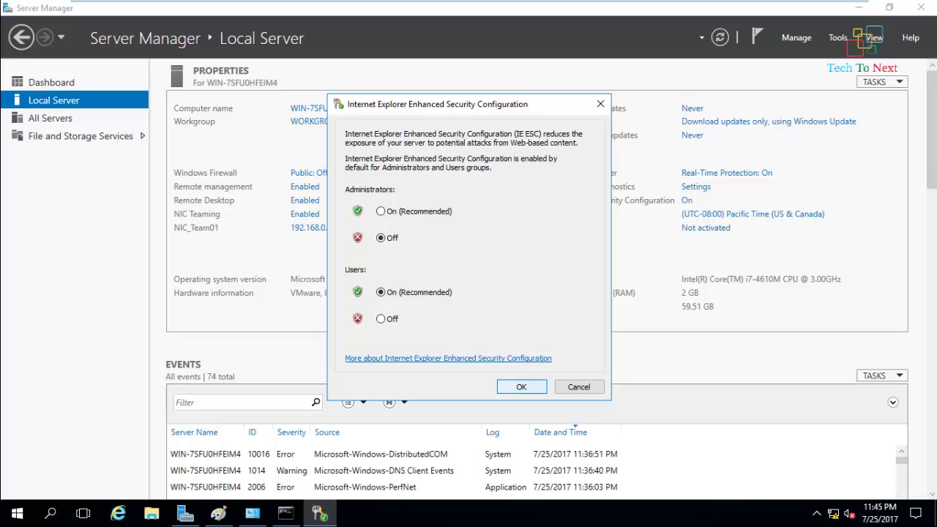
pyautogui.press('Return')
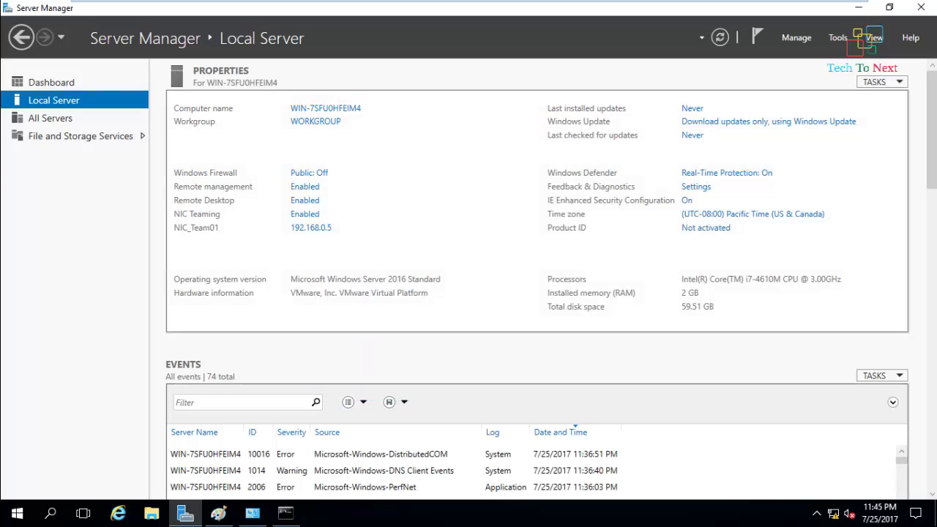
pyautogui.click(752, 214)
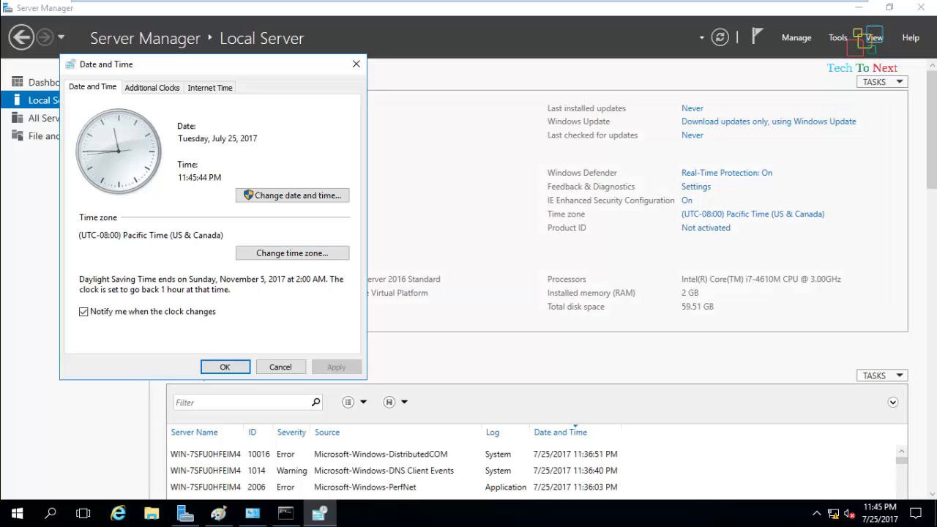
pyautogui.click(292, 253)
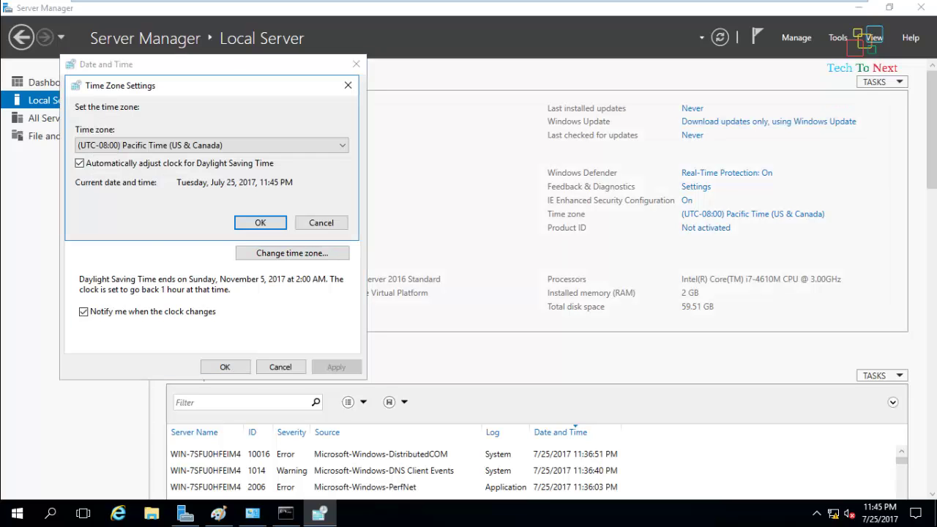
pyautogui.click(211, 145)
pyautogui.click(348, 85)
pyautogui.click(348, 84)
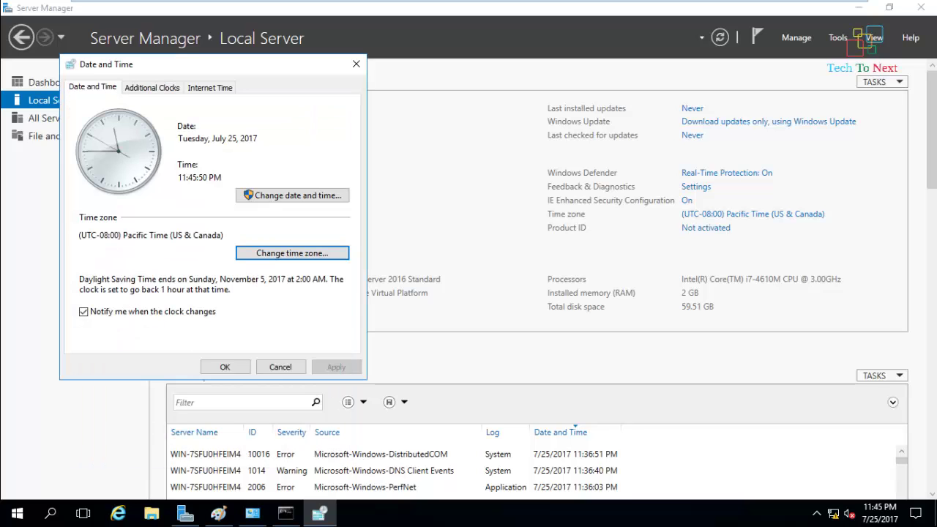
# Step: Change the server's time zone to (UTC+06:00) Dhaka
pyautogui.click(292, 252)
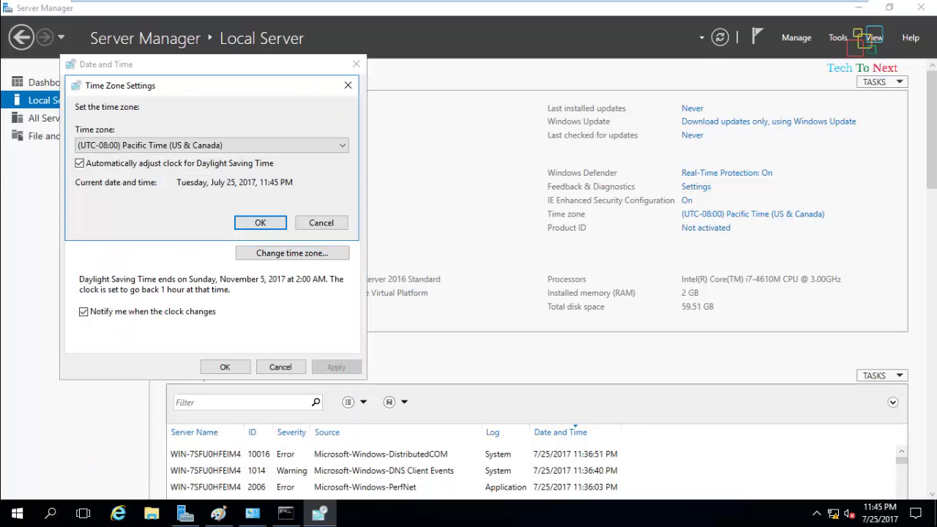
pyautogui.click(212, 145)
pyautogui.scroll(-3, 205, 313)
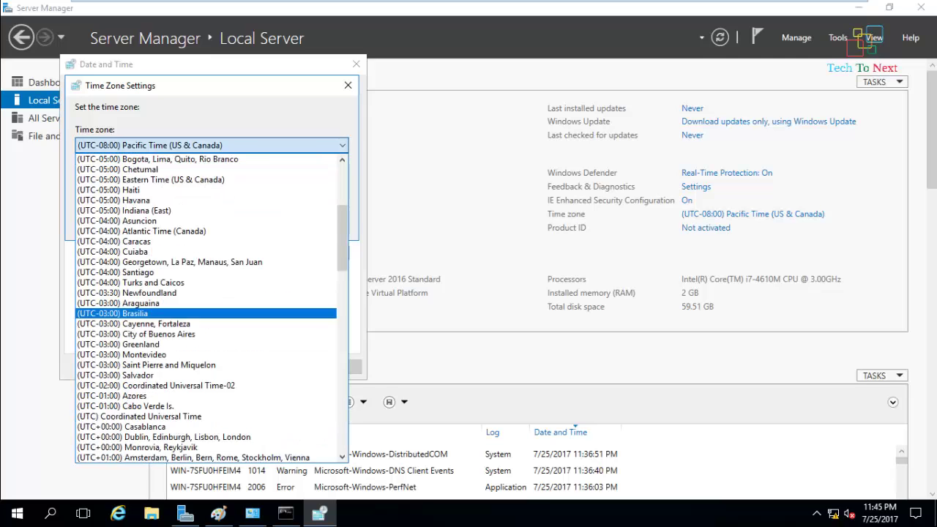
pyautogui.scroll(-18, 205, 366)
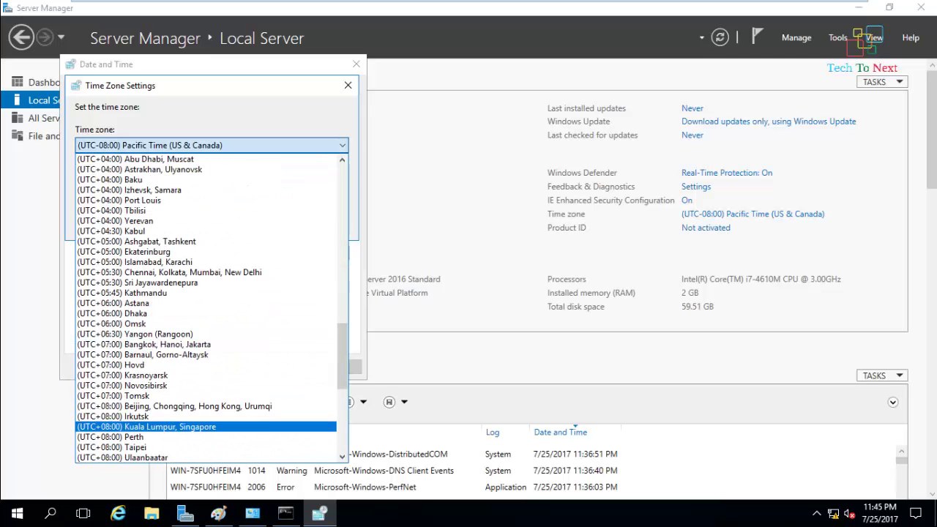
pyautogui.scroll(-1, 205, 307)
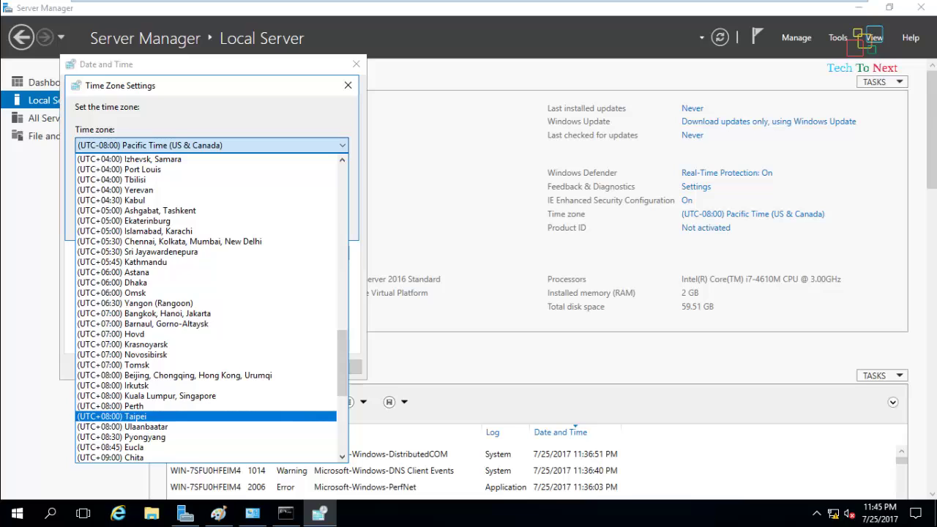
pyautogui.scroll(-1, 205, 416)
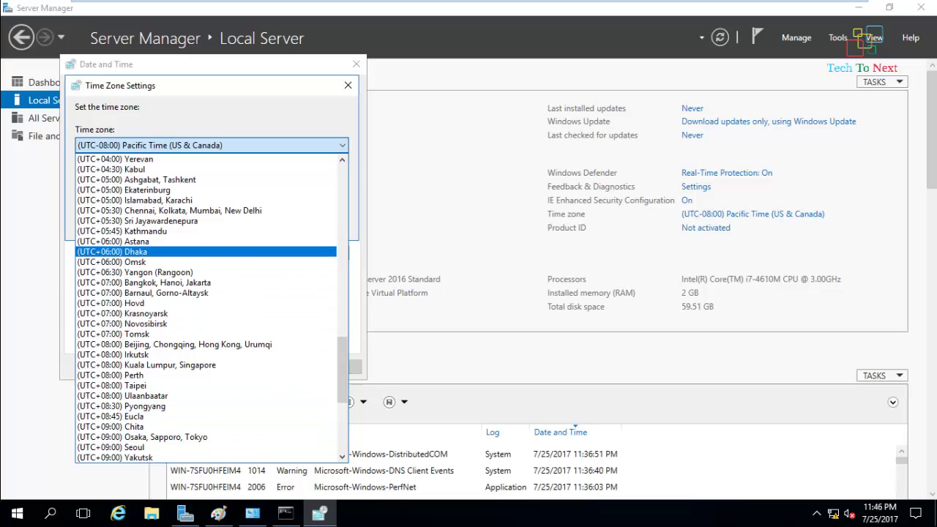
pyautogui.click(117, 251)
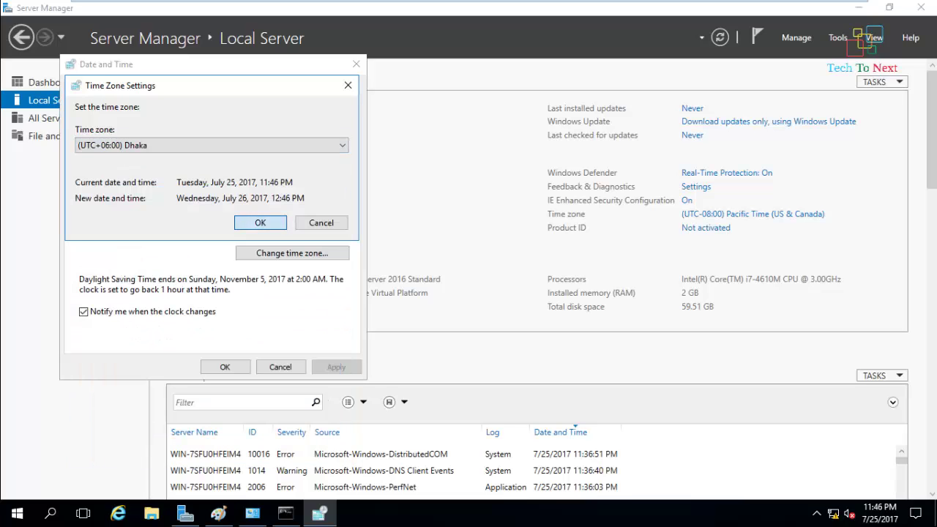
pyautogui.press('Return')
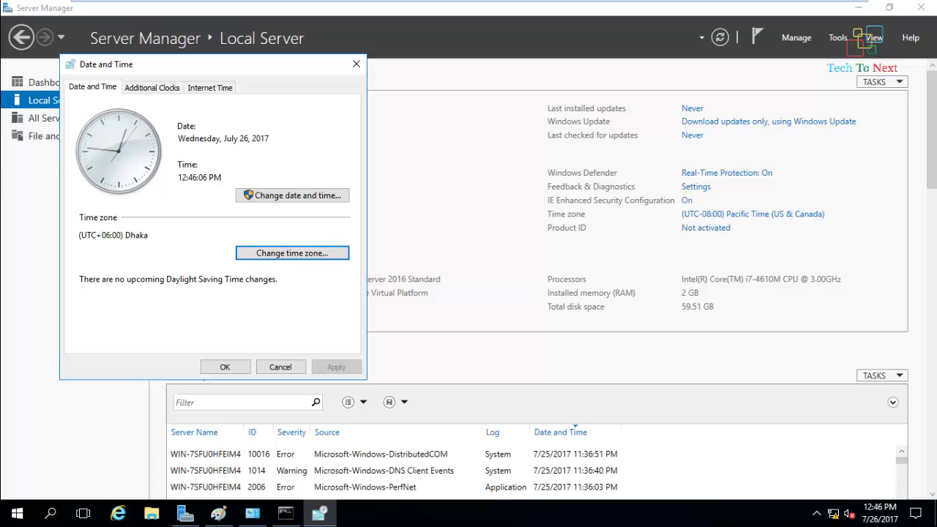
# Step: Set the hour of the system clock to 11 and confirm the date and time settings
pyautogui.press('Tab')
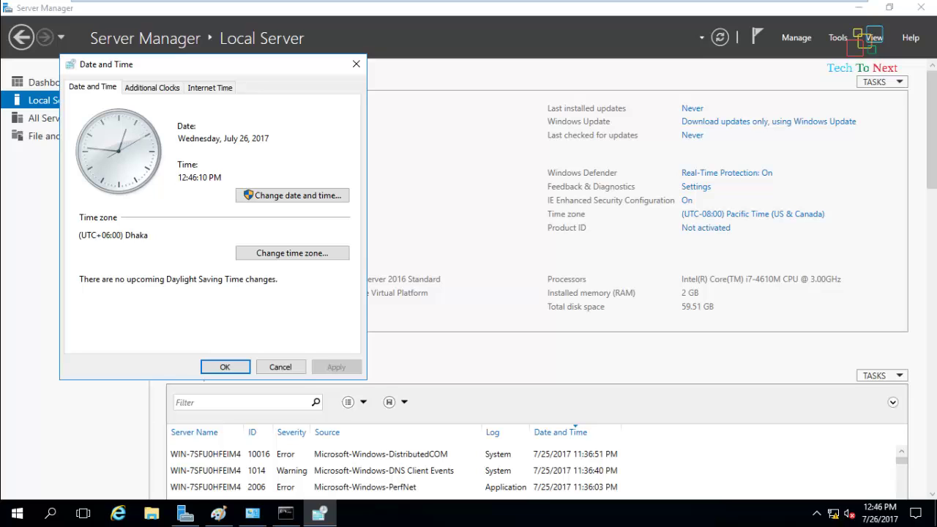
pyautogui.press('Tab')
pyautogui.press('Return')
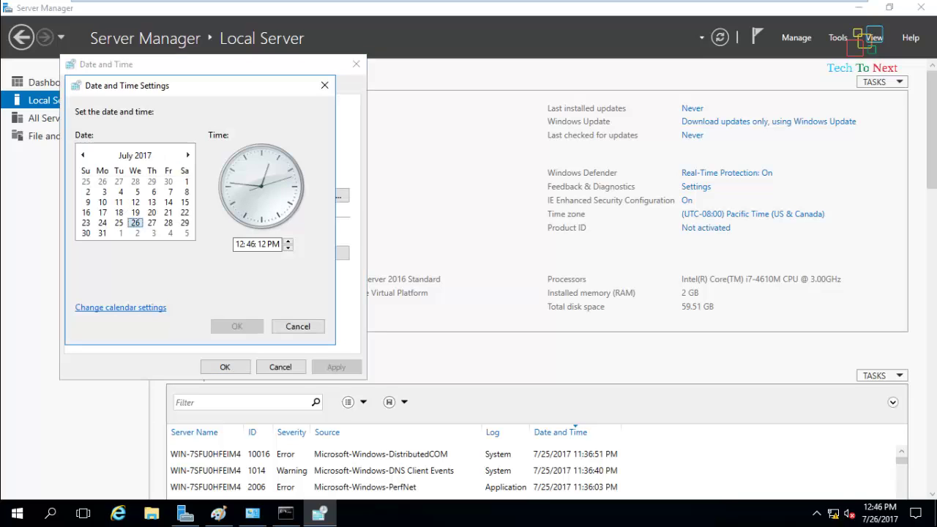
pyautogui.press('Tab')
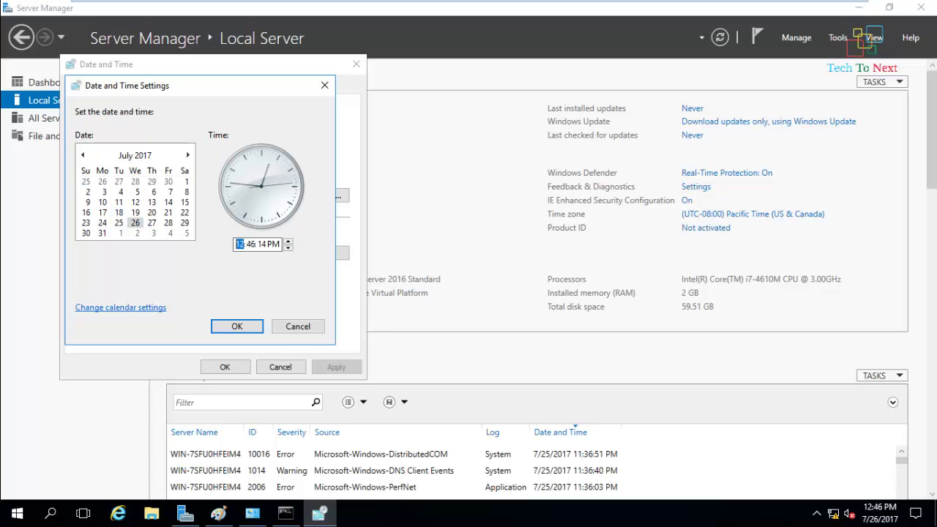
pyautogui.press('Down')
pyautogui.press('Return')
pyautogui.press('Return')
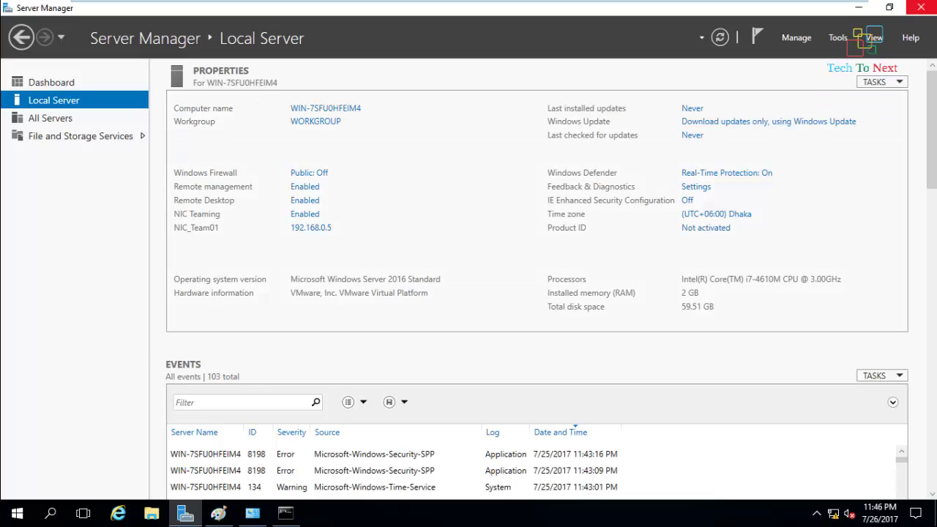
# Step: Close Server Manager and the Network Connections window
pyautogui.click(920, 8)
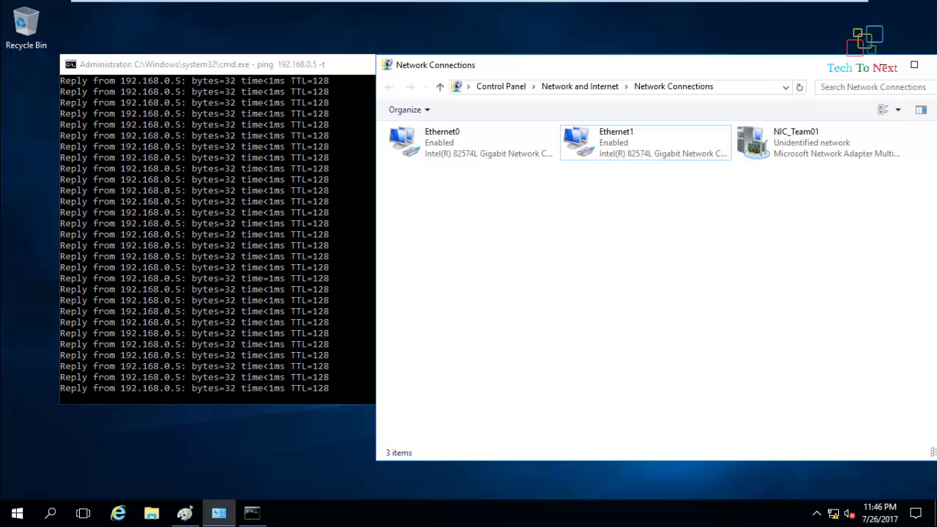
pyautogui.moveTo(812, 59); pyautogui.dragTo(540, 78)
pyautogui.click(680, 72)
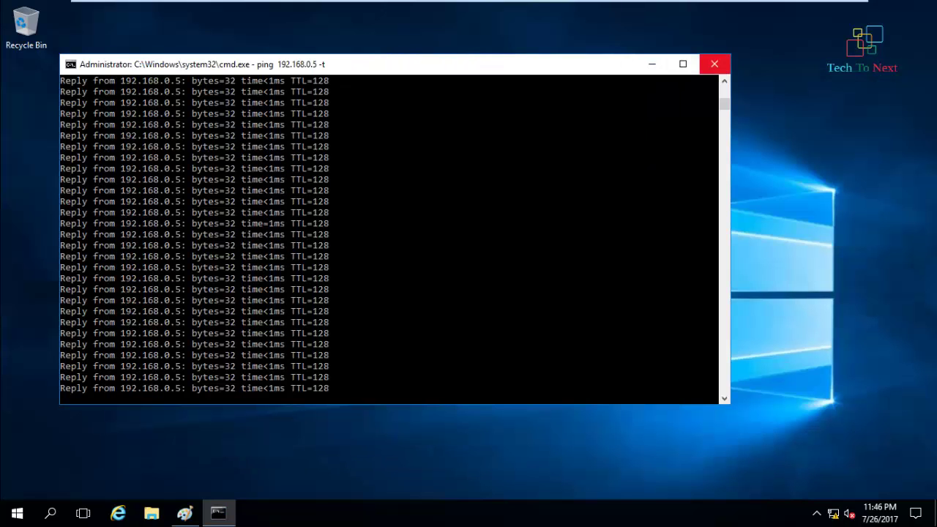
# Step: Close the Command Prompt window running the continuous ping to 192.168.0.5
pyautogui.click(714, 64)
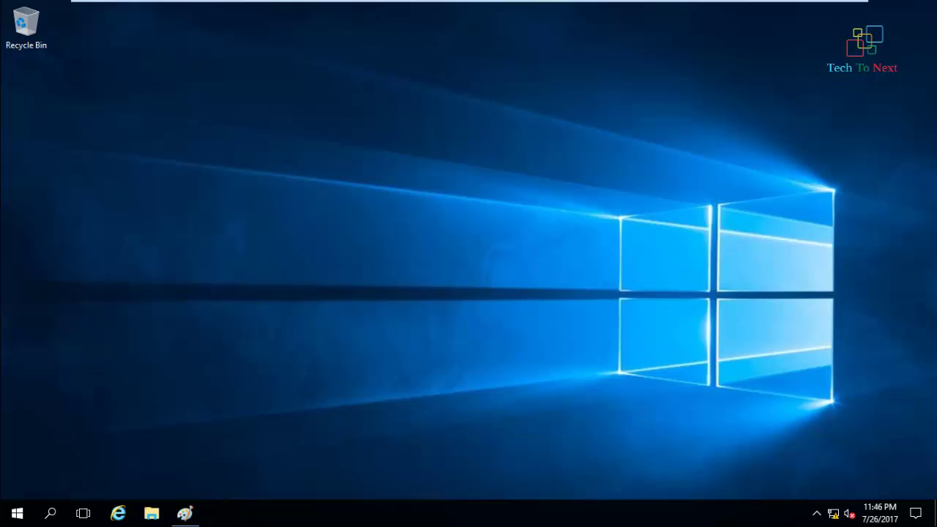
pyautogui.rightClick(16, 512)
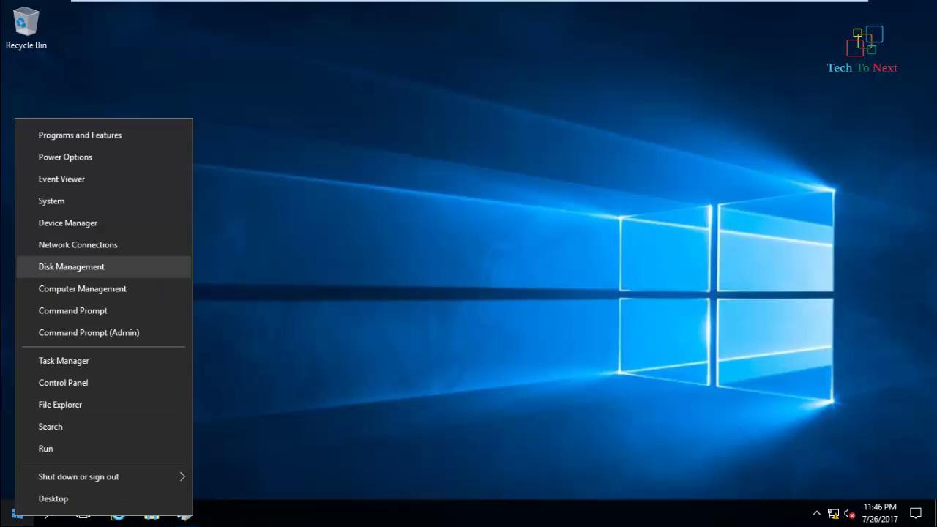
pyautogui.click(61, 178)
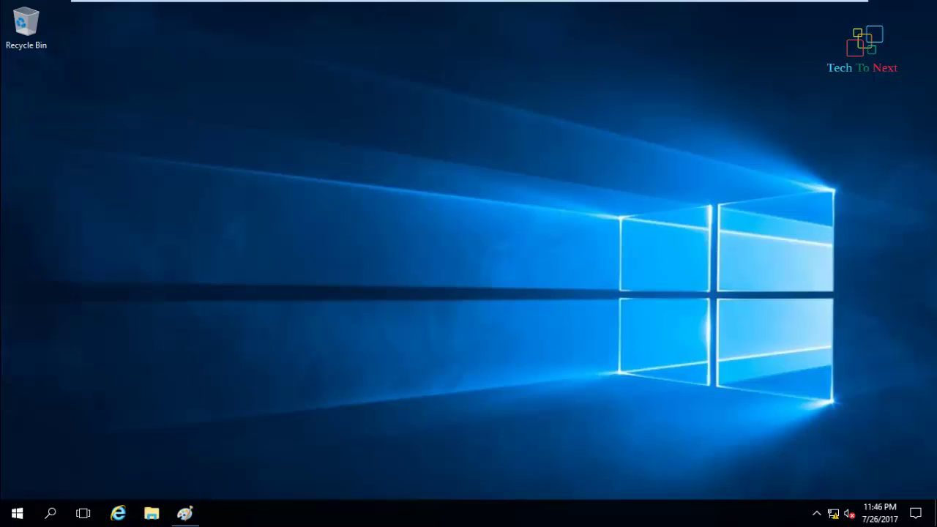
# Step: Reopen Server Manager to review the configured Local Server properties, and close it
pyautogui.click(16, 512)
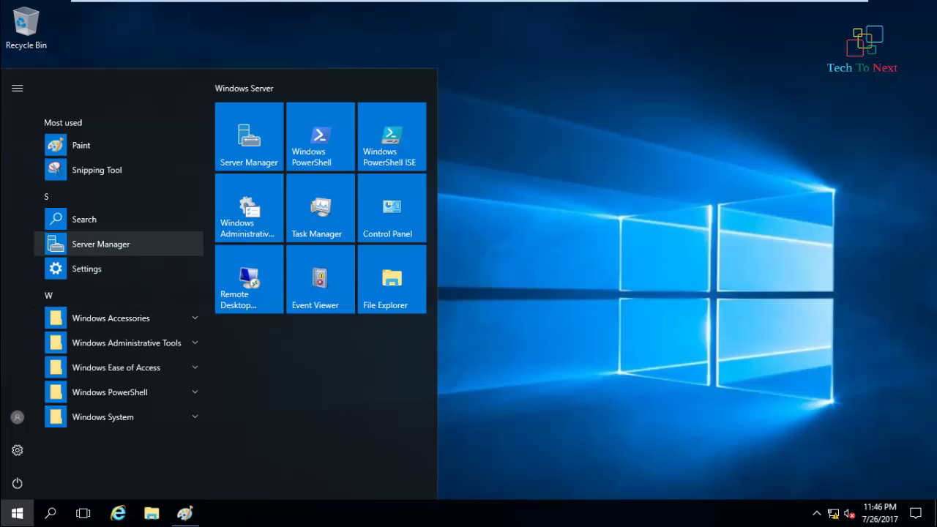
pyautogui.press('Escape')
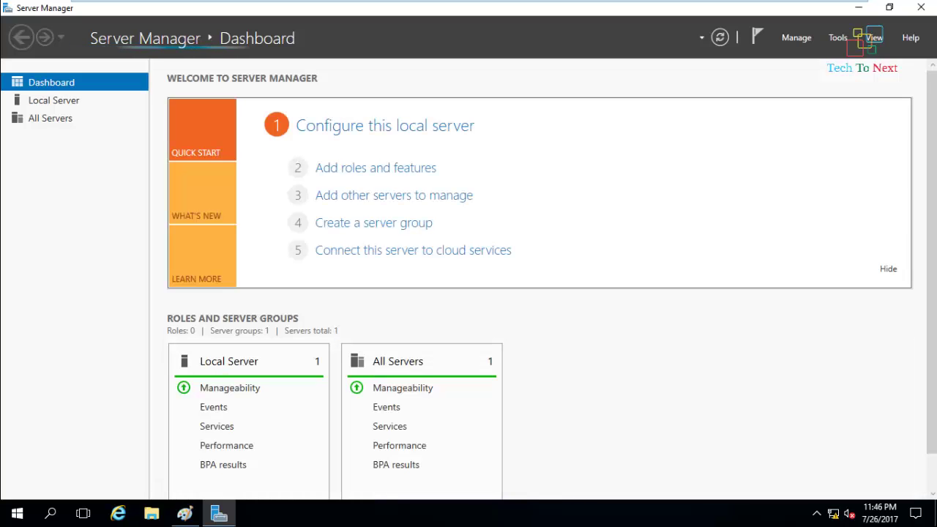
pyautogui.click(54, 100)
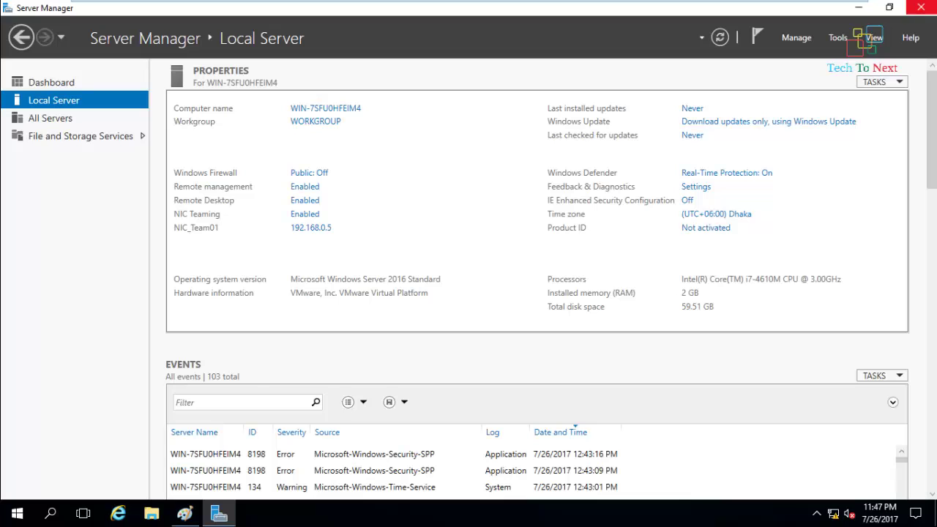
pyautogui.click(920, 7)
pyautogui.rightClick(394, 138)
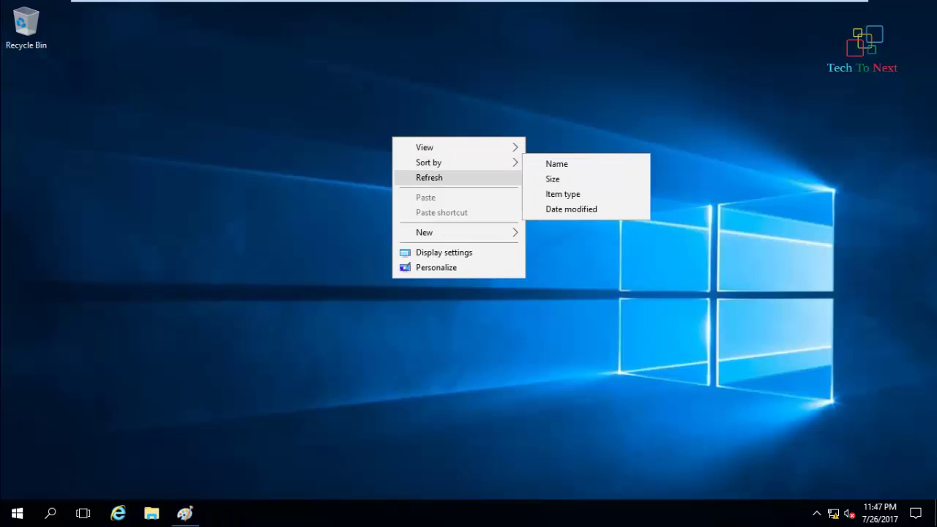
pyautogui.click(429, 178)
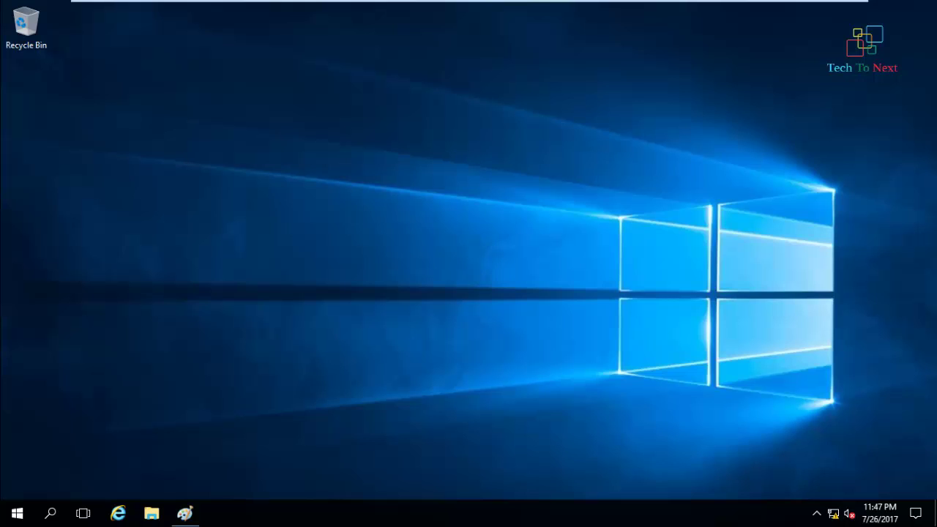
pyautogui.rightClick(18, 512)
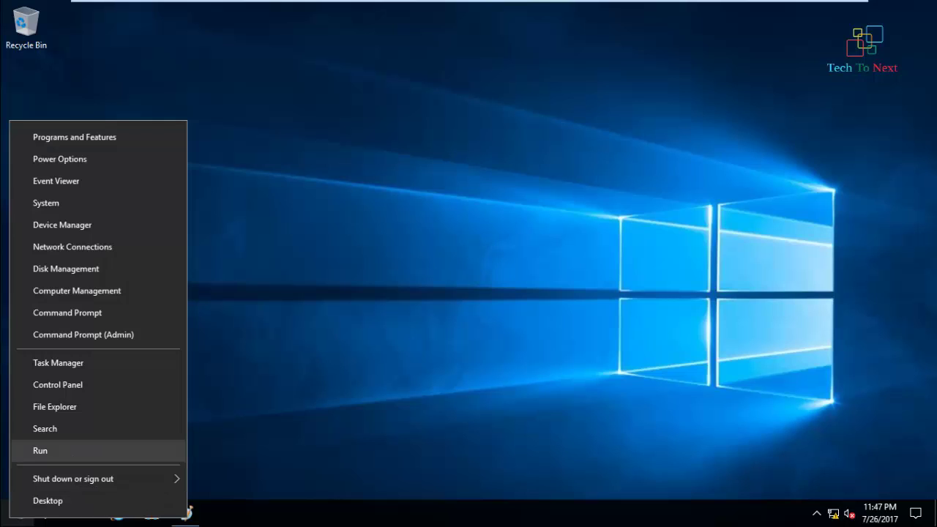
pyautogui.moveTo(88, 479)
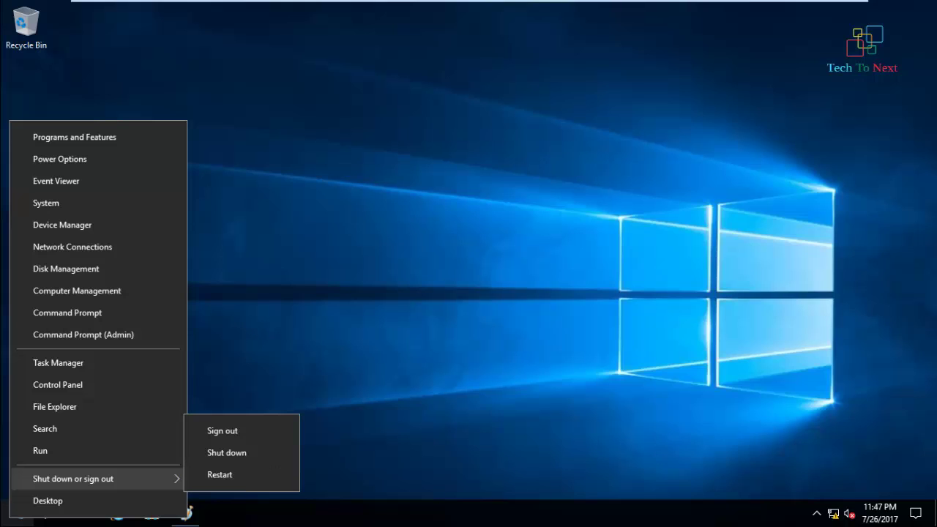
pyautogui.press('Escape')
pyautogui.rightClick(348, 120)
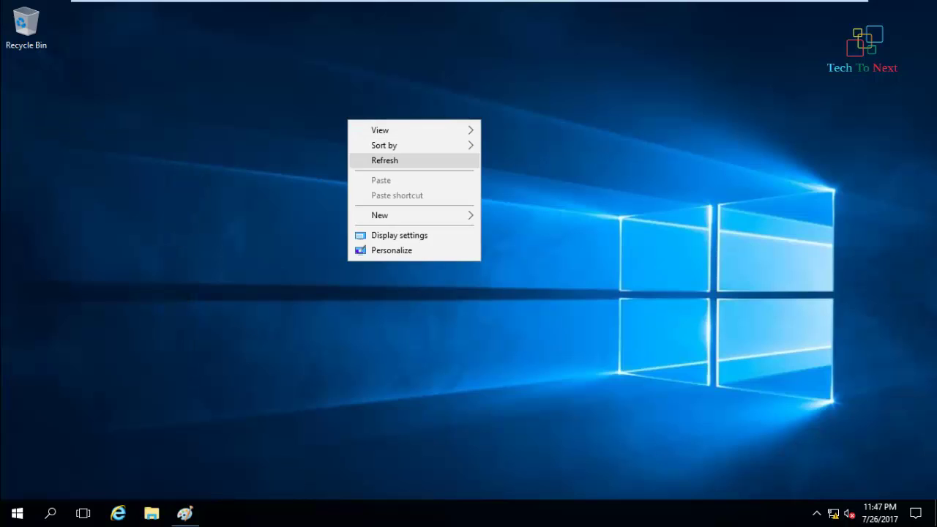
pyautogui.click(388, 161)
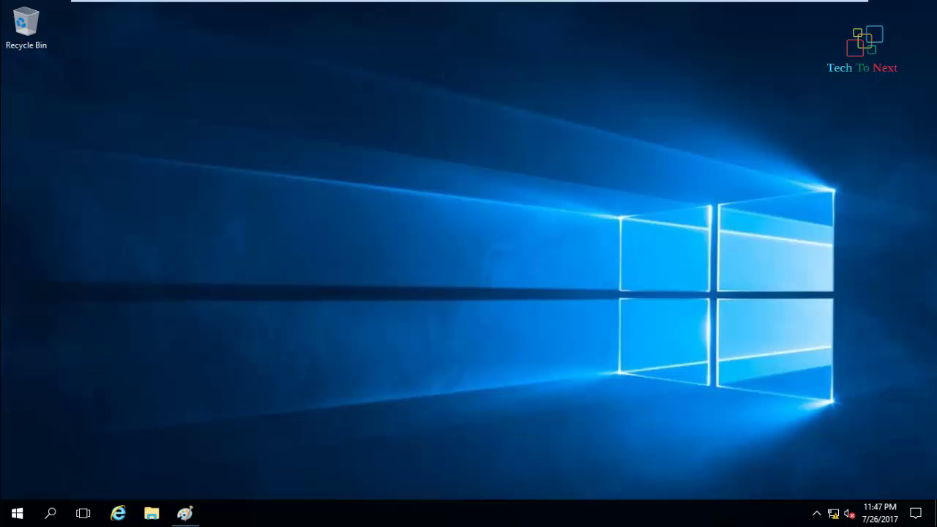
pyautogui.click(17, 513)
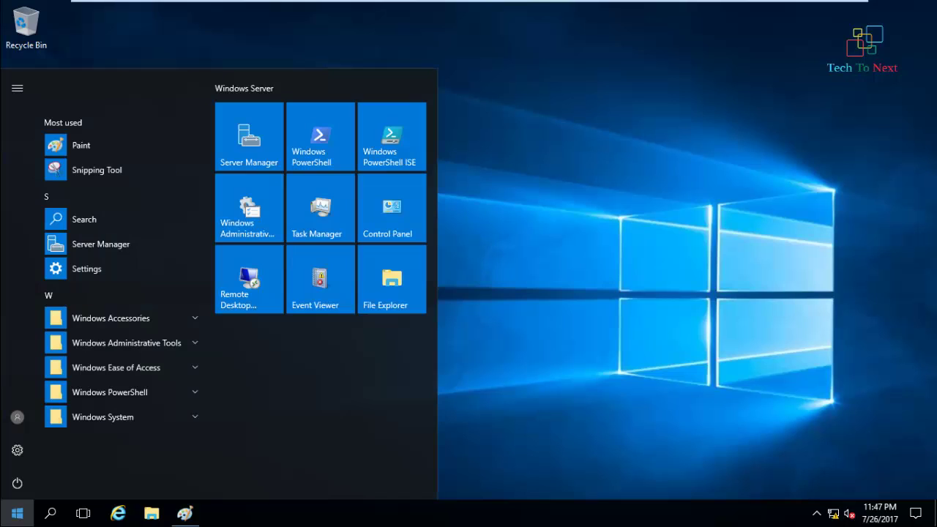
pyautogui.rightClick(17, 513)
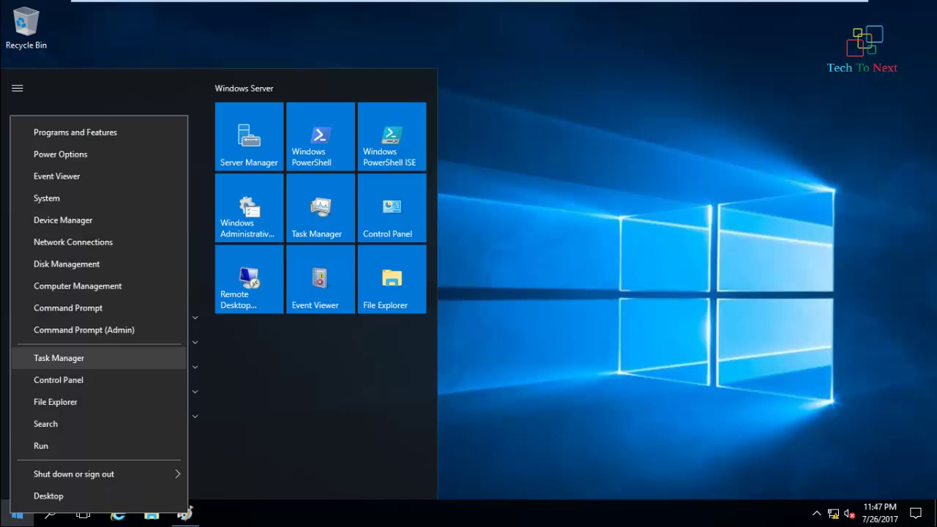
pyautogui.press('Escape')
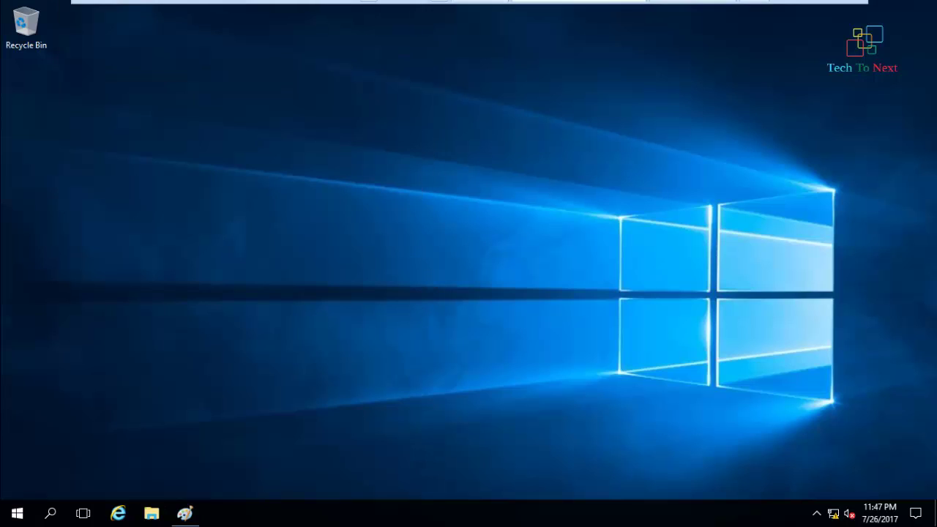
# Step: Minimize the full-screen virtual machine to return to the host computer's desktop
pyautogui.moveTo(469, 2)
pyautogui.click(815, 10)
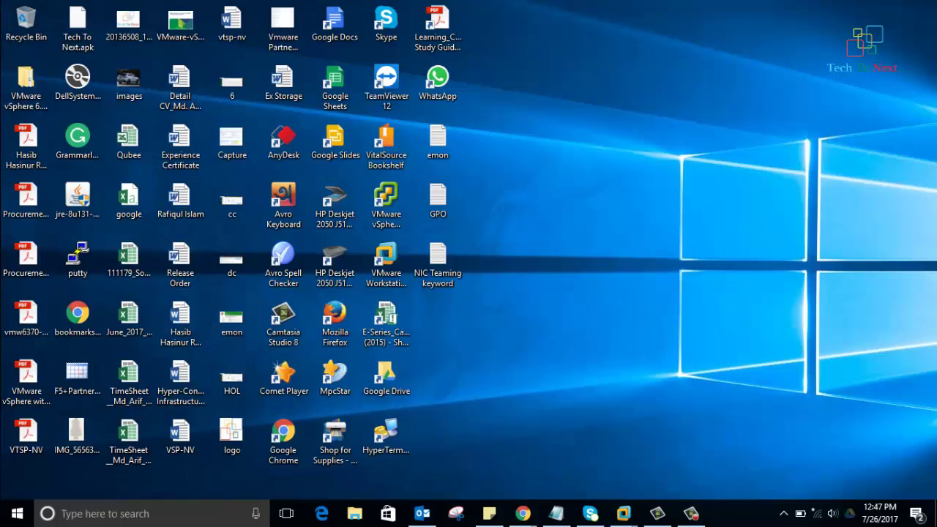